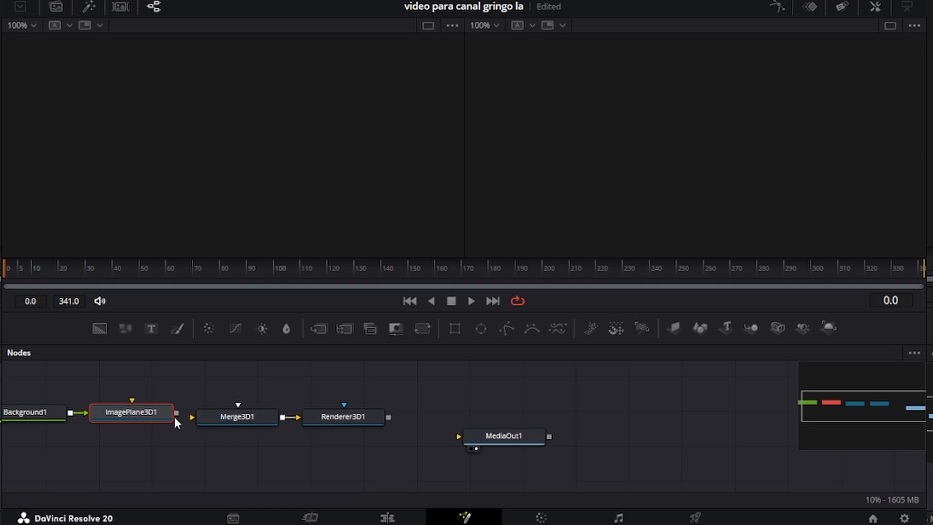
Step: Connect ImagePlane3D1 to Merge3D1 and Renderer3D1 to MediaOut1, and add a Camera3D into Merge3D1
{"action": "left_click_drag", "start_coordinate": [175, 413], "coordinate": [194, 414]}
{"action": "left_click_drag", "start_coordinate": [389, 417], "coordinate": [508, 438]}
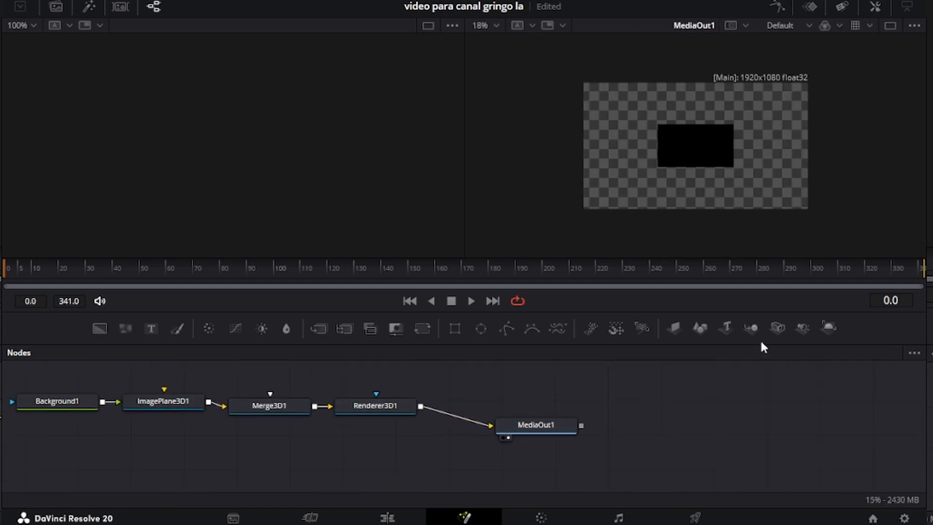
{"action": "left_click_drag", "start_coordinate": [751, 328], "coordinate": [274, 422]}
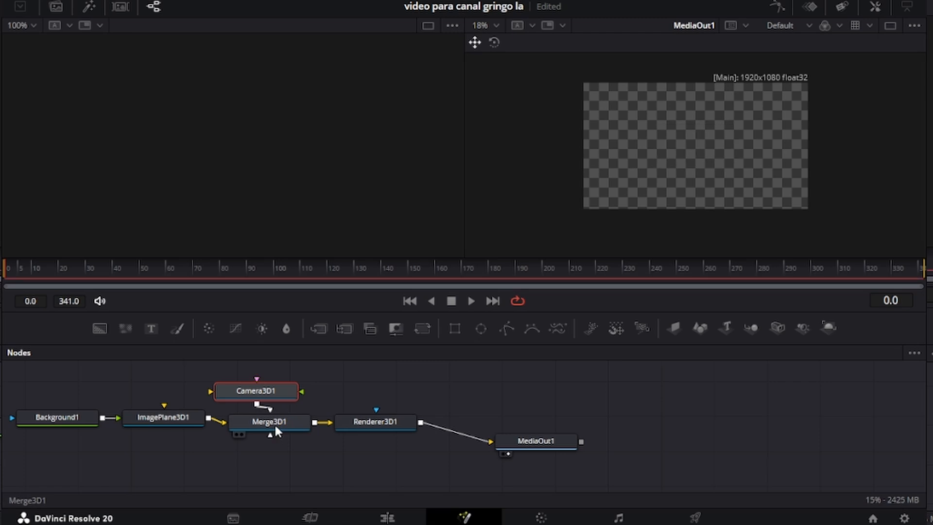
{"action": "left_click", "coordinate": [281, 422]}
Step: Pull the camera back from the image plane in the Merge3D1 3D view
{"action": "key", "text": "1"}
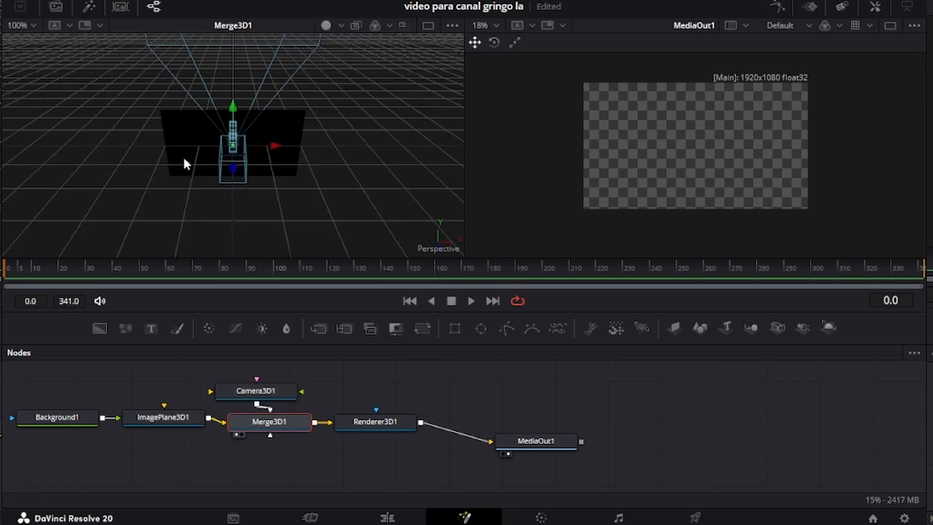
{"action": "left_click", "coordinate": [275, 392]}
{"action": "left_click_drag", "start_coordinate": [233, 167], "coordinate": [228, 502]}
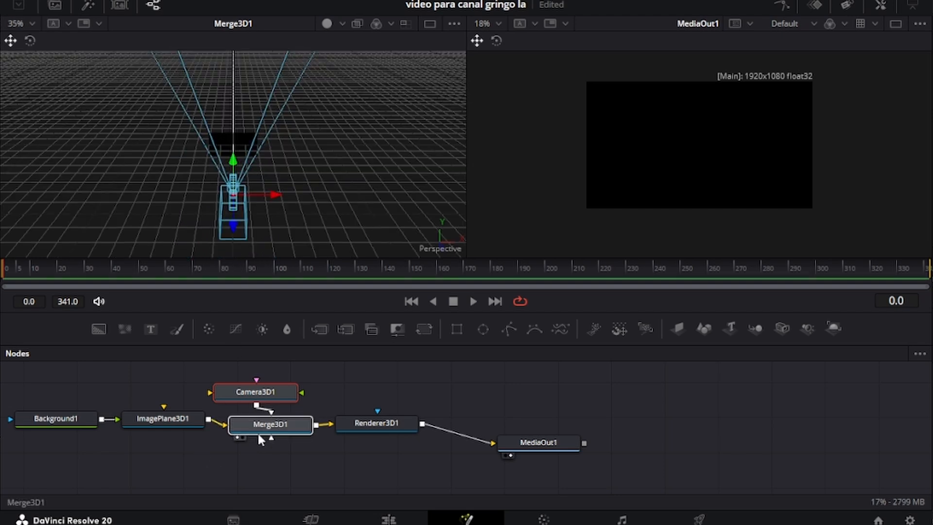
Step: Select Background1 and show its settings in the Inspector
{"action": "left_click_drag", "start_coordinate": [258, 430], "coordinate": [262, 439]}
{"action": "left_click", "coordinate": [57, 418]}
{"action": "left_click", "coordinate": [880, 5]}
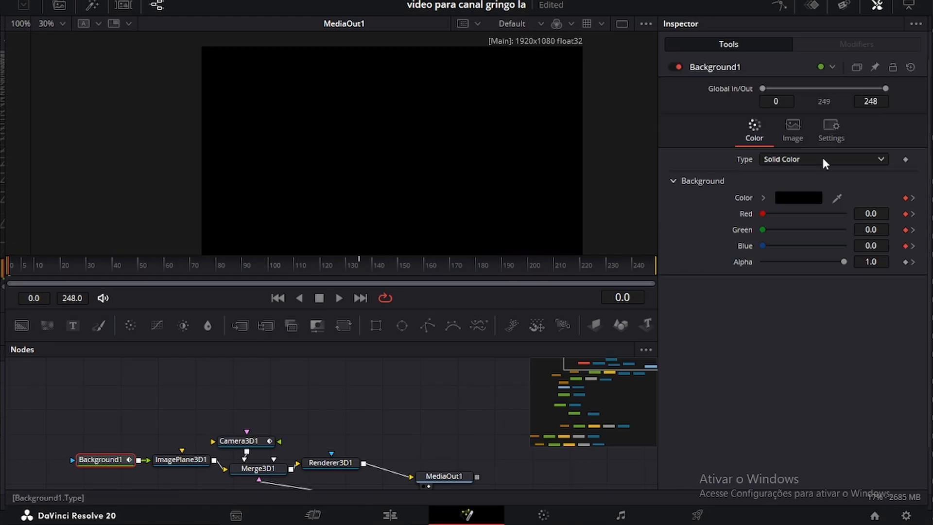
Step: Switch Background1's fill type to Four Corner
{"action": "left_click", "coordinate": [823, 159]}
{"action": "left_click", "coordinate": [796, 218]}
{"action": "left_click", "coordinate": [798, 197]}
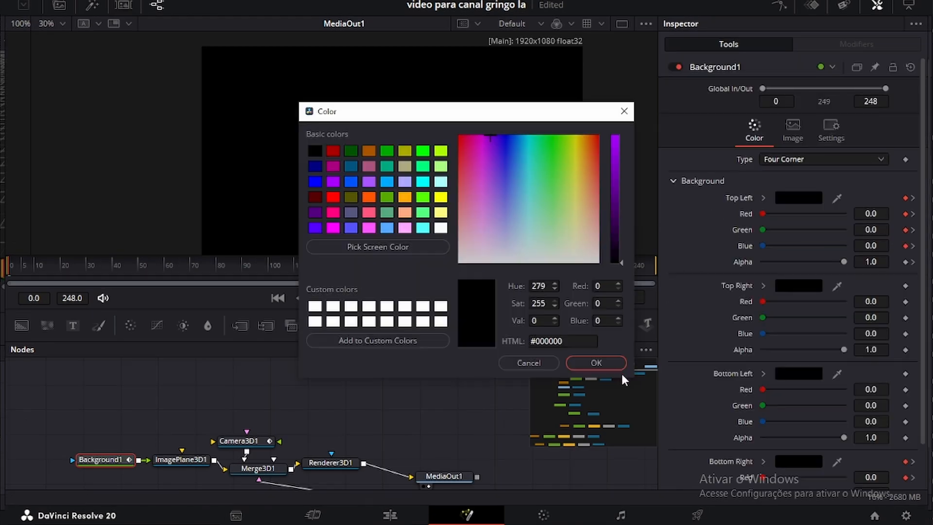
{"action": "left_click", "coordinate": [619, 369]}
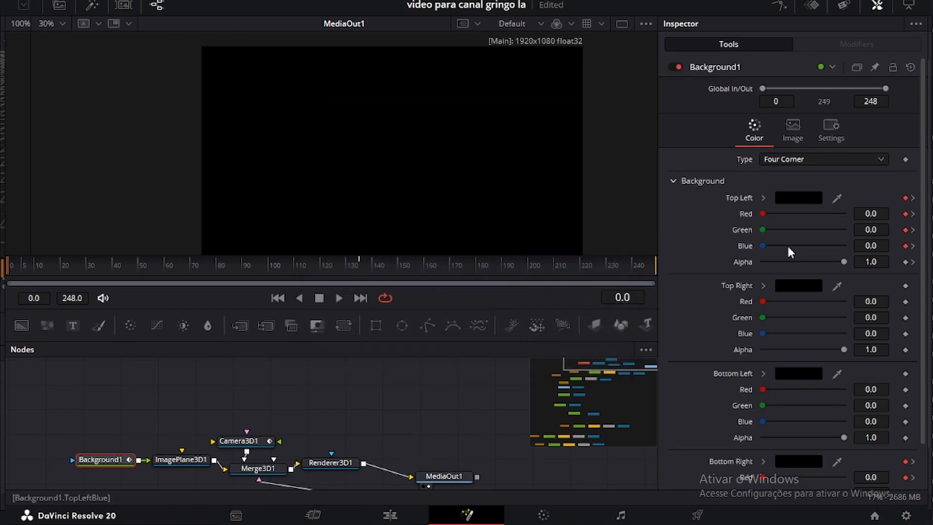
Step: Set the top-left corner colour to a dark purple
{"action": "left_click", "coordinate": [787, 200]}
{"action": "left_click", "coordinate": [318, 216]}
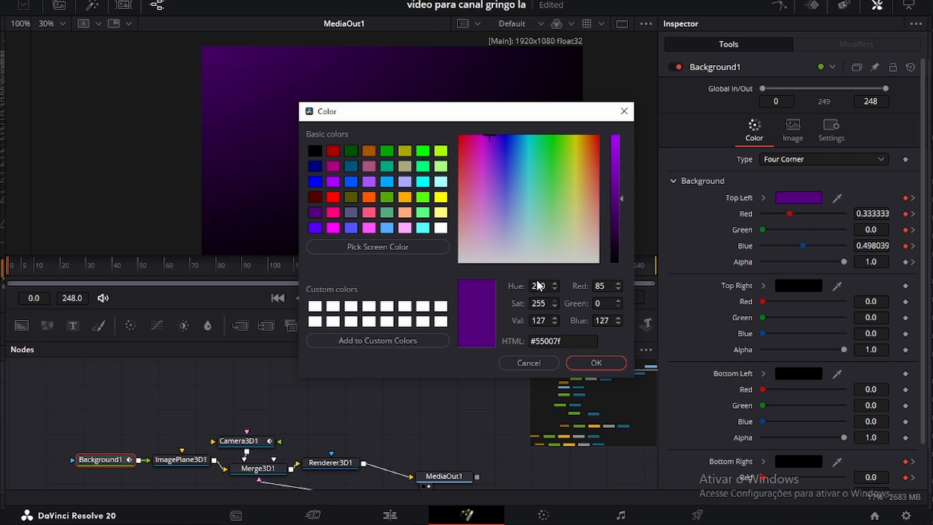
{"action": "left_click", "coordinate": [615, 209]}
{"action": "left_click", "coordinate": [560, 343]}
{"action": "left_click", "coordinate": [588, 364]}
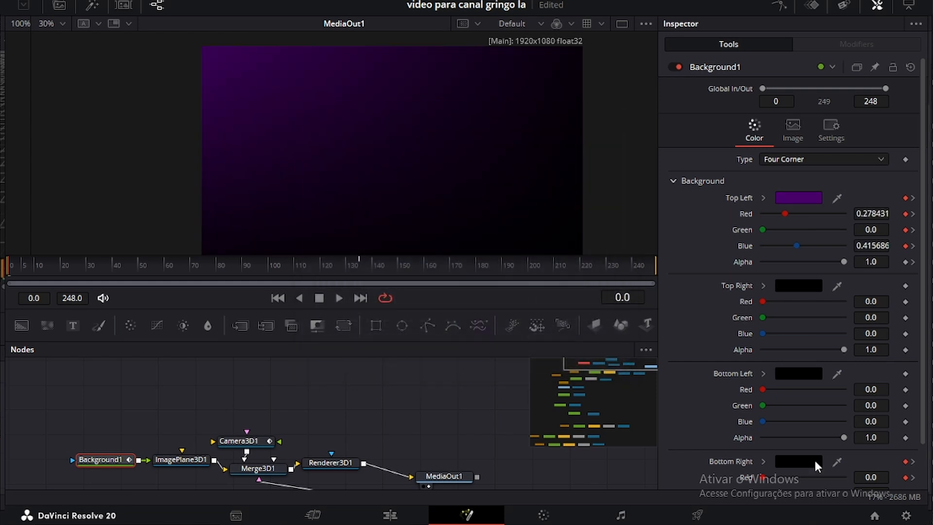
Step: Give the bottom-right corner the same dark purple
{"action": "left_click", "coordinate": [799, 458]}
{"action": "left_click", "coordinate": [314, 212]}
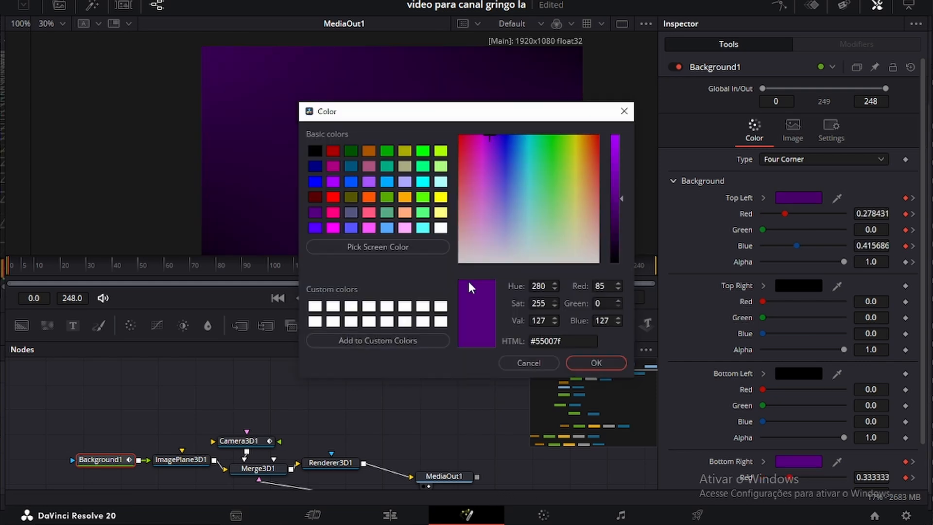
{"action": "left_click", "coordinate": [529, 341]}
{"action": "left_click", "coordinate": [602, 370]}
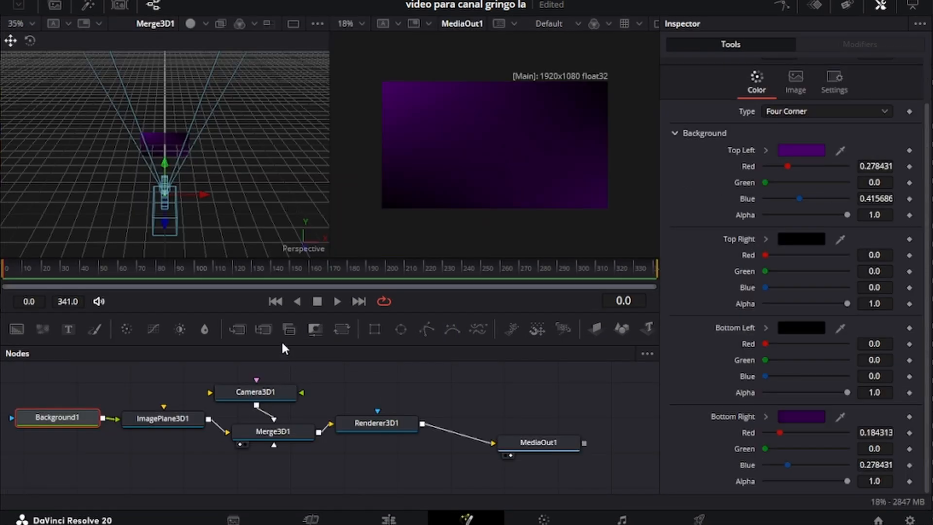
Step: Add a new Background node and a Rectangle mask node to the graph
{"action": "scroll", "coordinate": [262, 384], "scroll_direction": "down", "scroll_amount": 2}
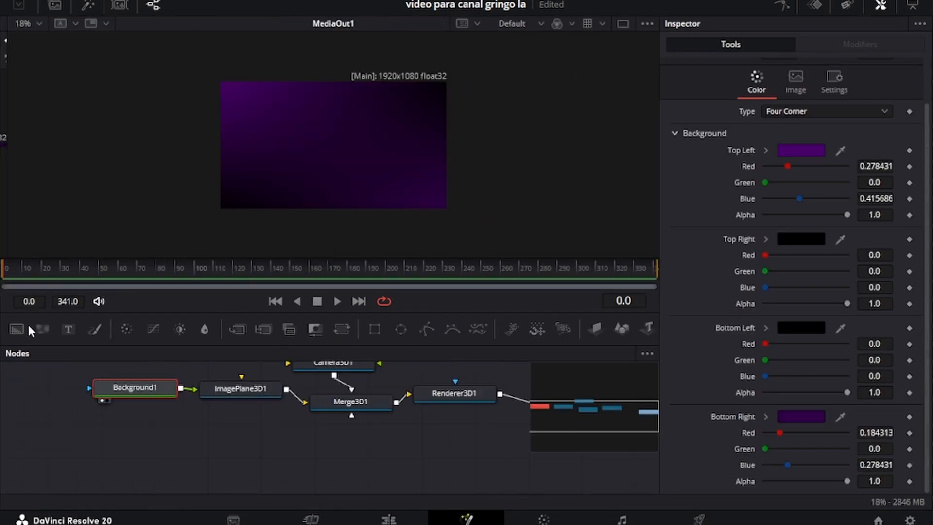
{"action": "left_click_drag", "start_coordinate": [17, 329], "coordinate": [270, 460]}
{"action": "left_click_drag", "start_coordinate": [374, 329], "coordinate": [266, 456]}
{"action": "left_click", "coordinate": [277, 459]}
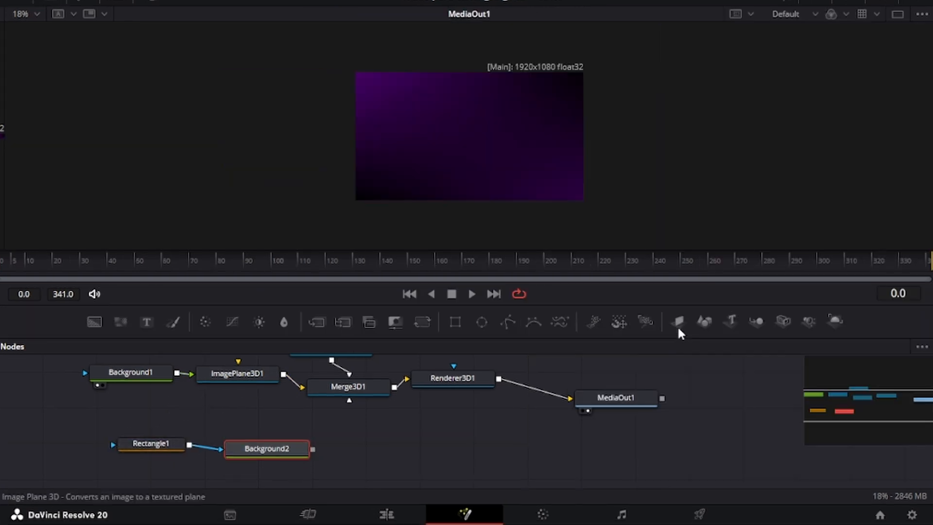
Step: Add an ImagePlane3D and Merge3D after Background2, feeding Merge3D2 into Merge3D1
{"action": "left_click", "coordinate": [678, 322]}
{"action": "left_click_drag", "start_coordinate": [346, 374], "coordinate": [348, 375]}
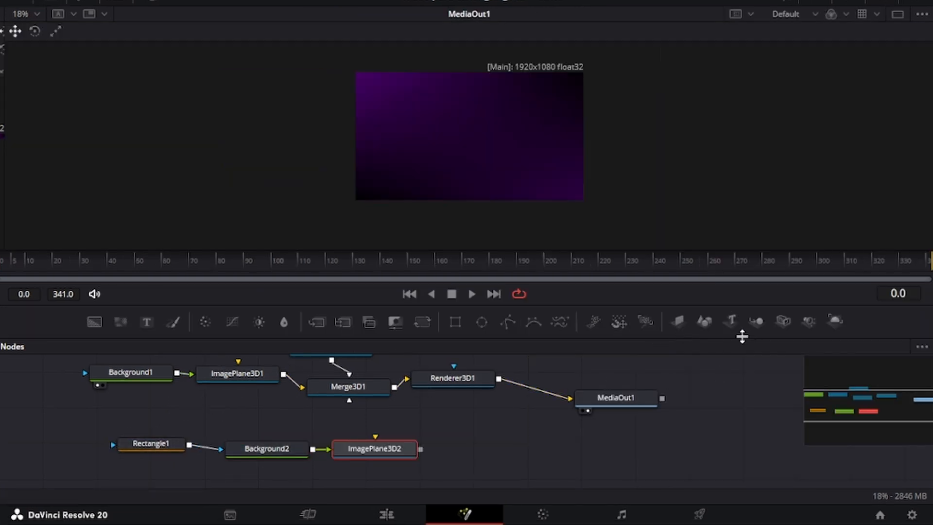
{"action": "left_click", "coordinate": [756, 320]}
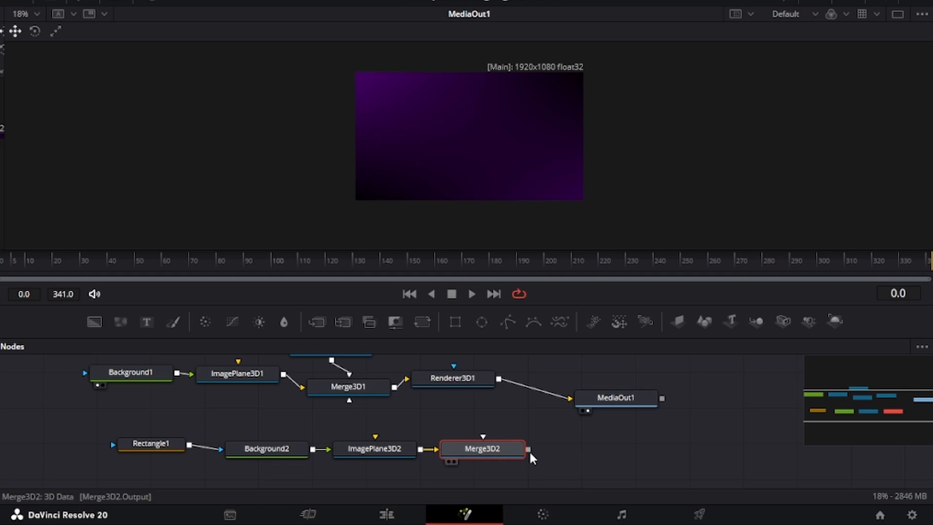
{"action": "left_click_drag", "start_coordinate": [528, 449], "coordinate": [359, 399]}
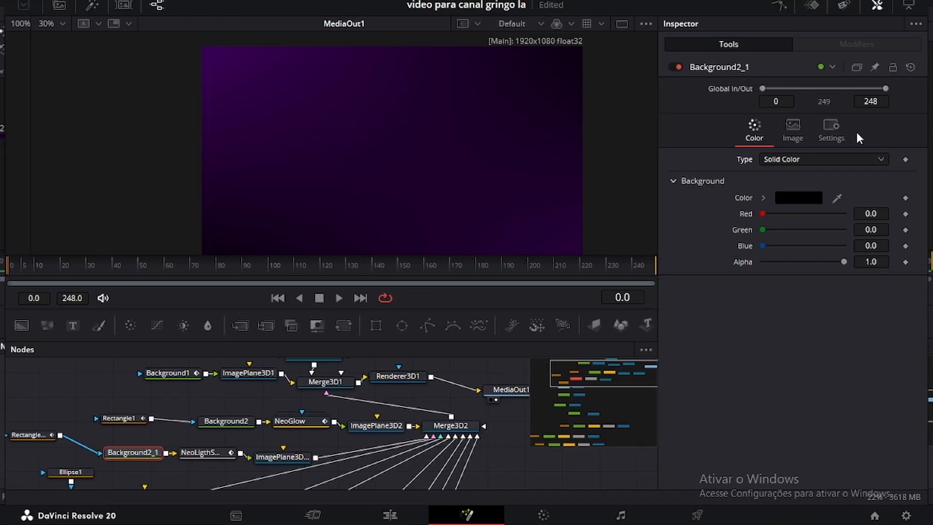
Step: Make Background2_1 a gradient with its left stop set to dark purple via the hex code
{"action": "left_click", "coordinate": [787, 159]}
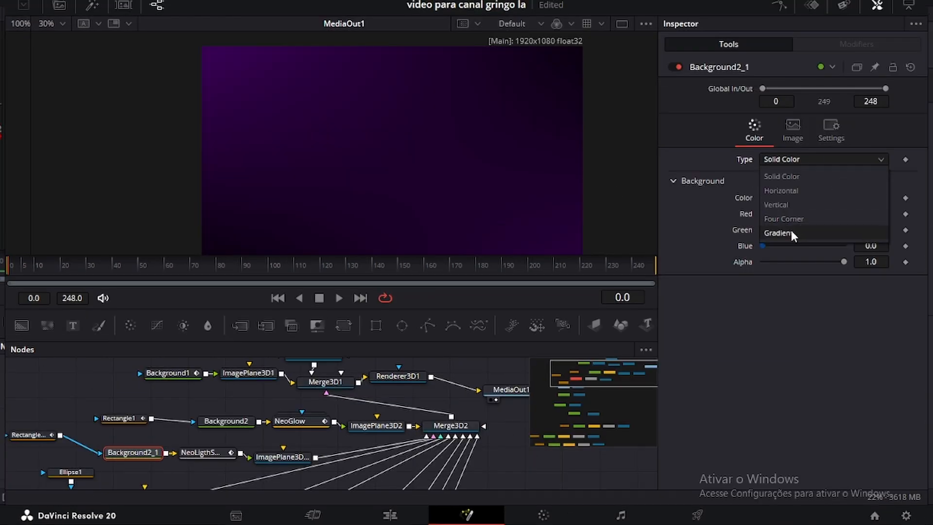
{"action": "left_click", "coordinate": [777, 232]}
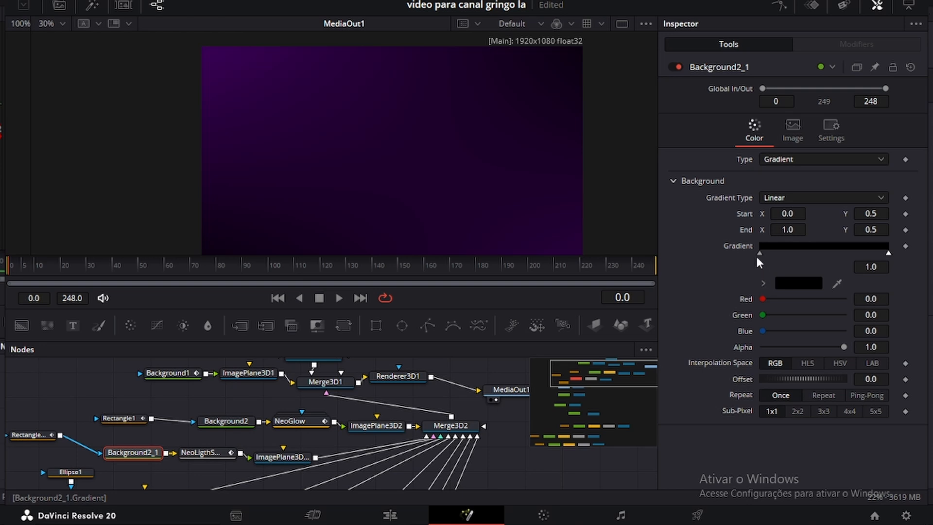
{"action": "left_click", "coordinate": [780, 282]}
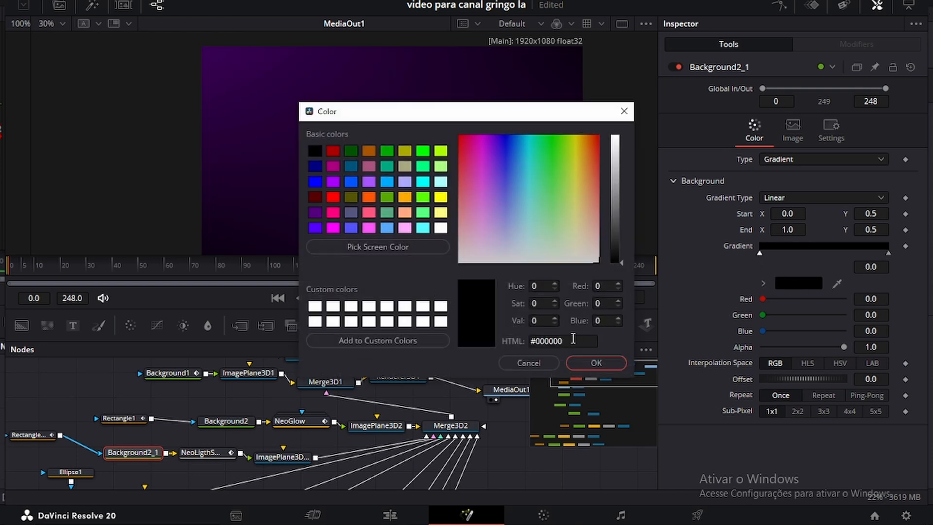
{"action": "left_click_drag", "start_coordinate": [549, 338], "coordinate": [491, 340]}
{"action": "type", "text": "#250038"}
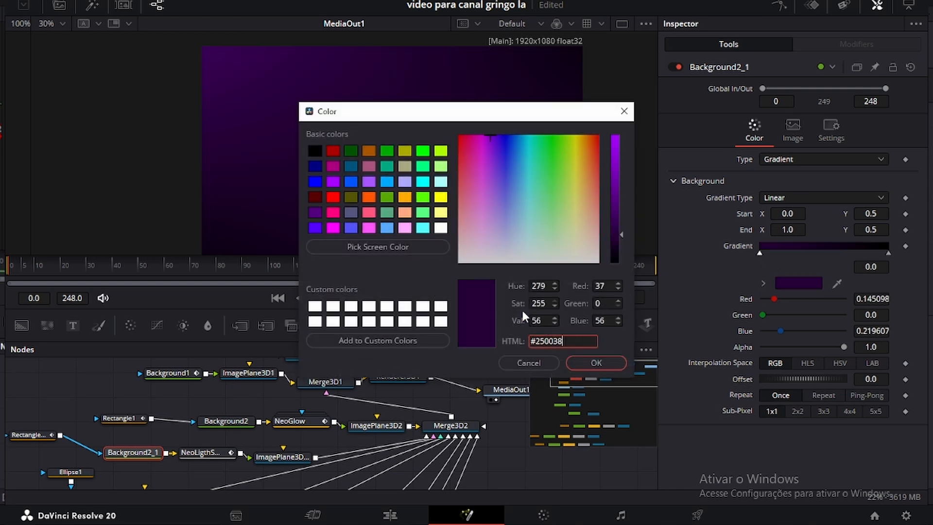
{"action": "left_click", "coordinate": [588, 360]}
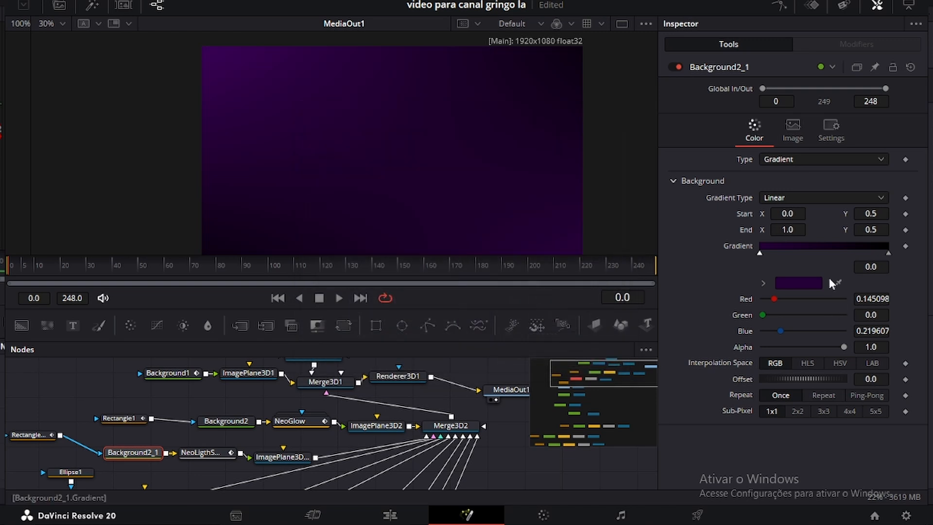
Step: Set the gradient's right stop to the same dark purple hex code and select the panel nodes
{"action": "left_click", "coordinate": [888, 254]}
{"action": "left_click", "coordinate": [811, 281]}
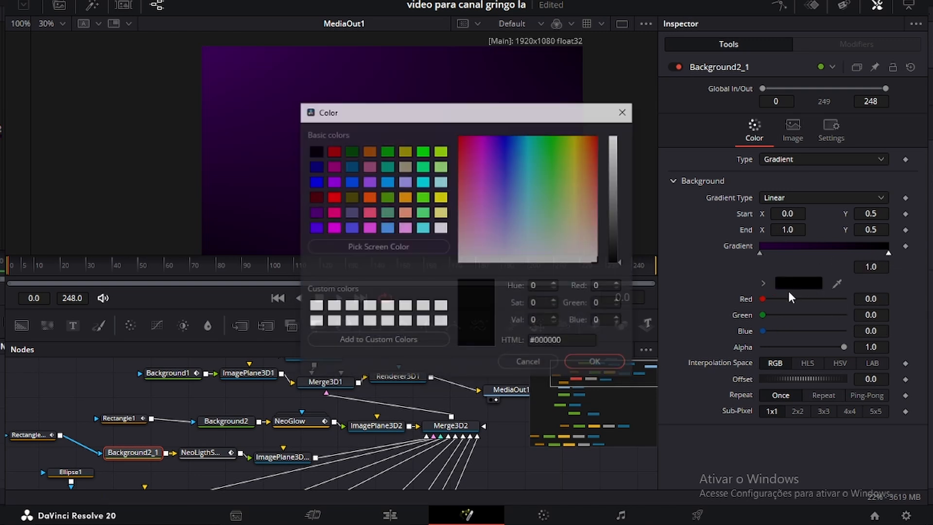
{"action": "left_click", "coordinate": [578, 344]}
{"action": "key", "text": "ctrl+a"}
{"action": "type", "text": "#2d0043"}
{"action": "left_click", "coordinate": [596, 361]}
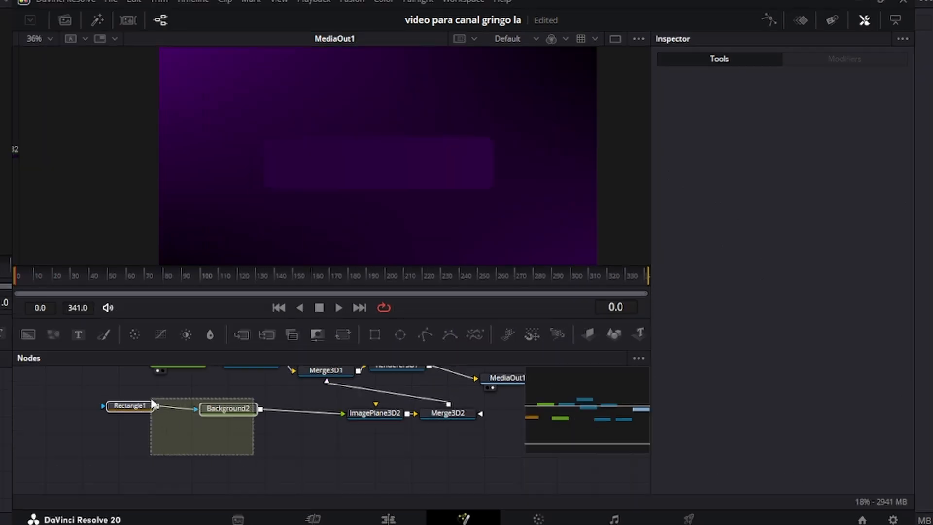
{"action": "left_click_drag", "start_coordinate": [143, 397], "coordinate": [255, 457]}
{"action": "left_click_drag", "start_coordinate": [421, 441], "coordinate": [141, 397]}
Step: Duplicate the Rectangle, Background and image plane nodes and wire the copy into Merge3D2
{"action": "key", "text": "ctrl+c"}
{"action": "key", "text": "ctrl+v"}
{"action": "left_click_drag", "start_coordinate": [316, 443], "coordinate": [444, 416]}
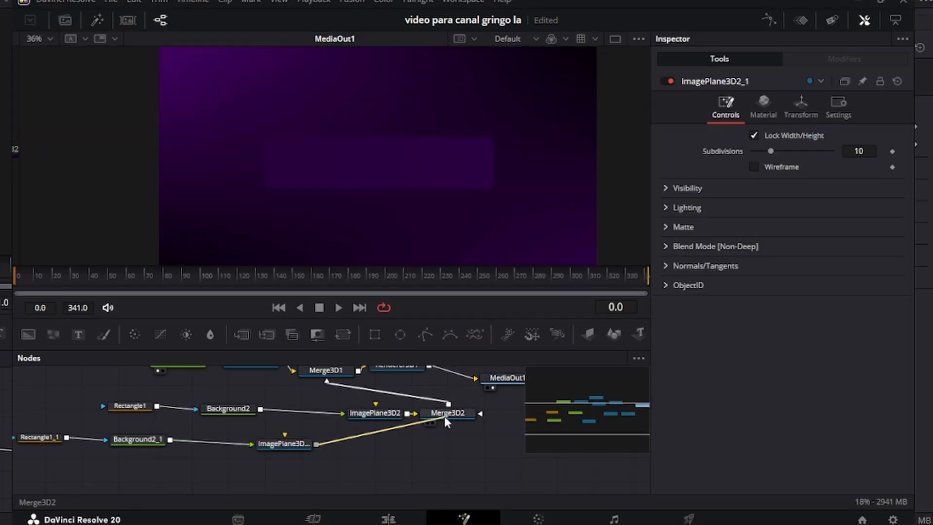
{"action": "left_click_drag", "start_coordinate": [196, 432], "coordinate": [357, 410]}
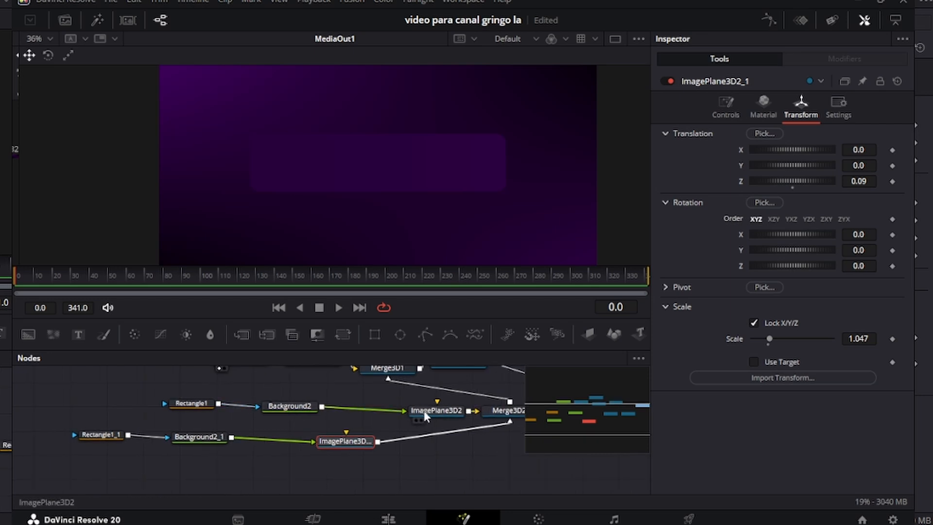
Step: Set ImagePlane3D2's Transform to Z 0.03 and scale 1.042
{"action": "left_click", "coordinate": [424, 412]}
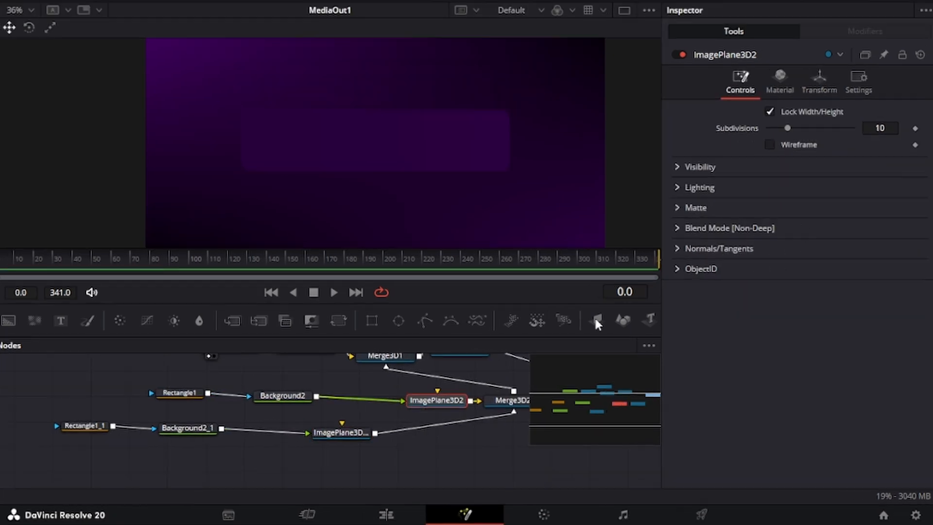
{"action": "left_click", "coordinate": [821, 88]}
{"action": "left_click_drag", "start_coordinate": [885, 325], "coordinate": [899, 325]}
{"action": "key", "text": "ctrl+z"}
{"action": "left_click_drag", "start_coordinate": [869, 156], "coordinate": [871, 157]}
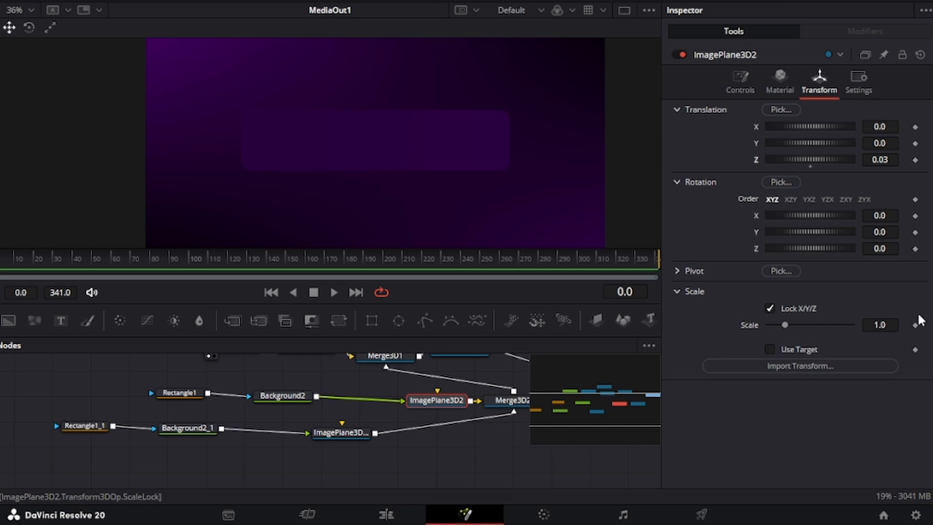
{"action": "left_click_drag", "start_coordinate": [879, 325], "coordinate": [882, 325]}
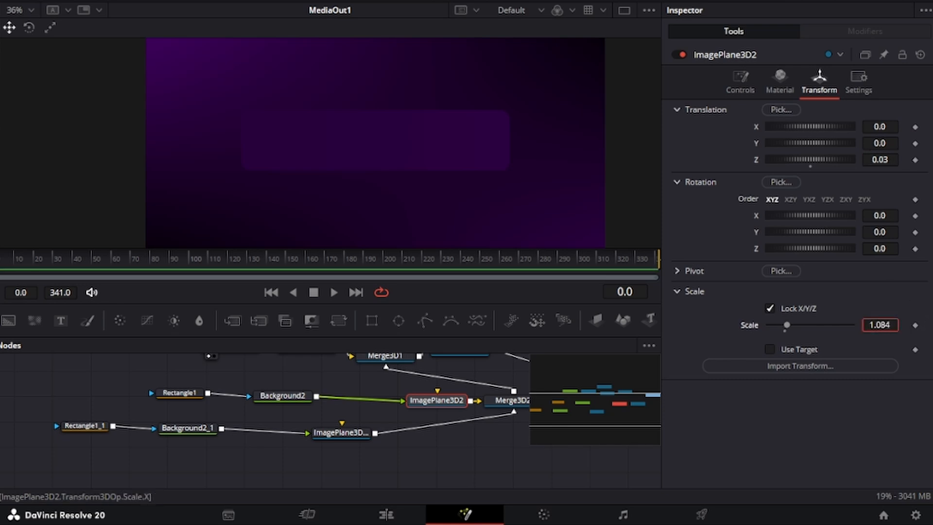
{"action": "left_click_drag", "start_coordinate": [883, 324], "coordinate": [884, 324]}
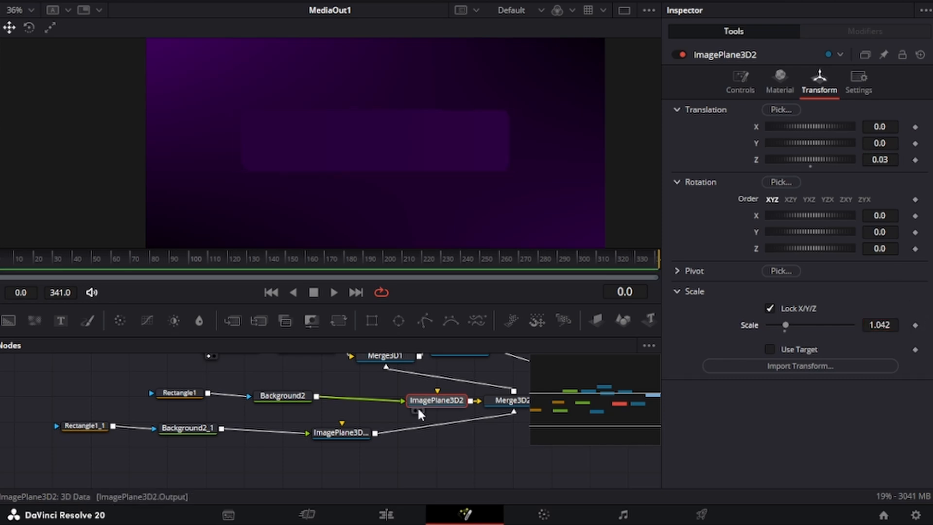
Step: Make Background2 a solid white fill
{"action": "left_click", "coordinate": [275, 397]}
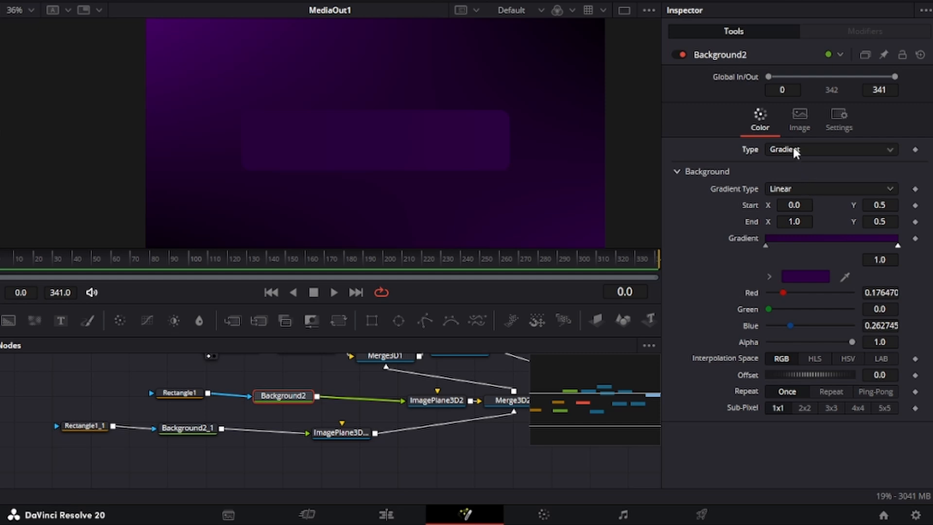
{"action": "left_click", "coordinate": [798, 170]}
{"action": "left_click", "coordinate": [802, 189]}
{"action": "left_click", "coordinate": [621, 108]}
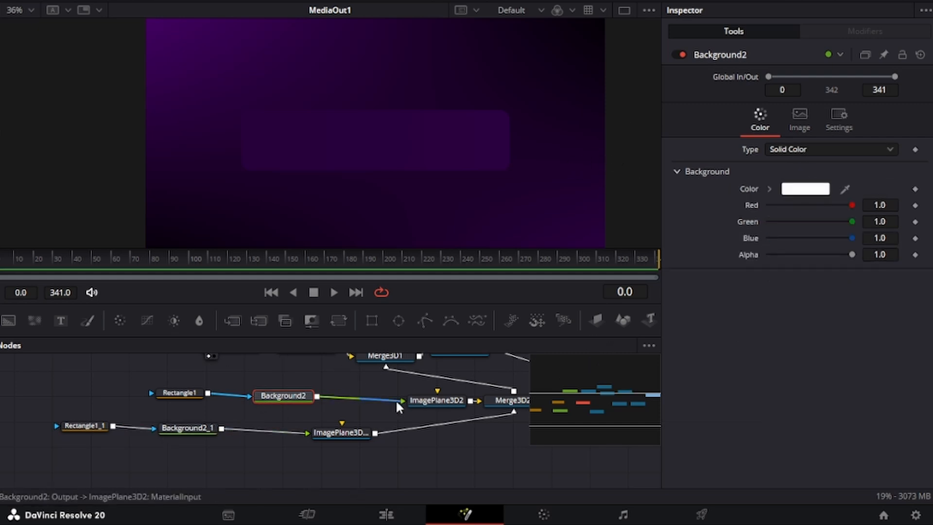
Step: Enlarge ImagePlane3D2 to scale 1.091 so the white outlines the panel
{"action": "left_click", "coordinate": [434, 400]}
{"action": "left_click_drag", "start_coordinate": [880, 324], "coordinate": [888, 324]}
{"action": "scroll", "coordinate": [403, 156], "scroll_direction": "up", "scroll_amount": 2}
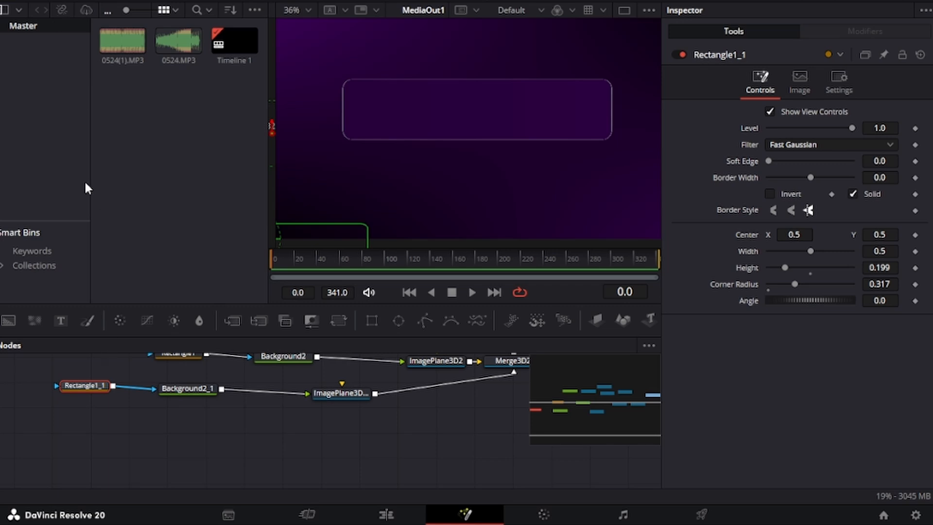
{"action": "scroll", "coordinate": [145, 393], "scroll_direction": "up", "scroll_amount": 2}
{"action": "left_click", "coordinate": [199, 428]}
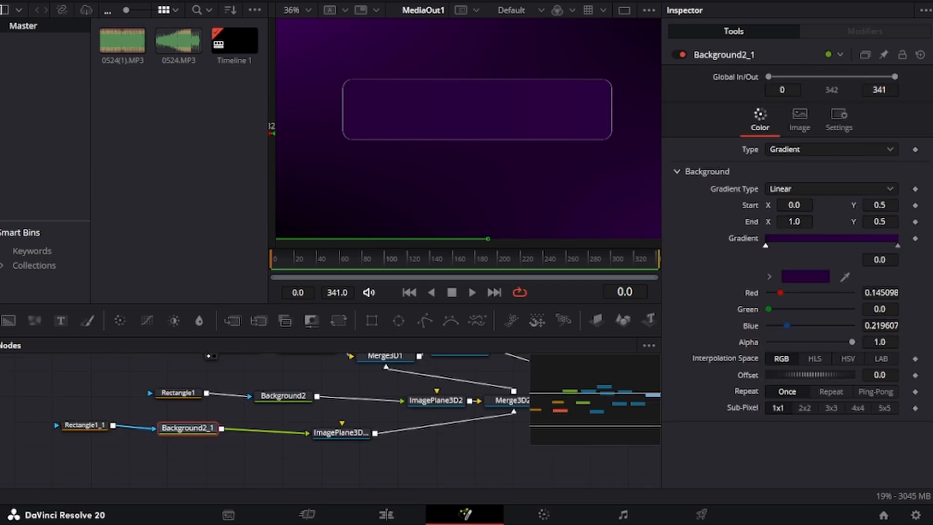
Step: Add the Neo Light Sweep Lite template after the panel gradient
{"action": "left_click", "coordinate": [27, 37]}
{"action": "left_click", "coordinate": [124, 101]}
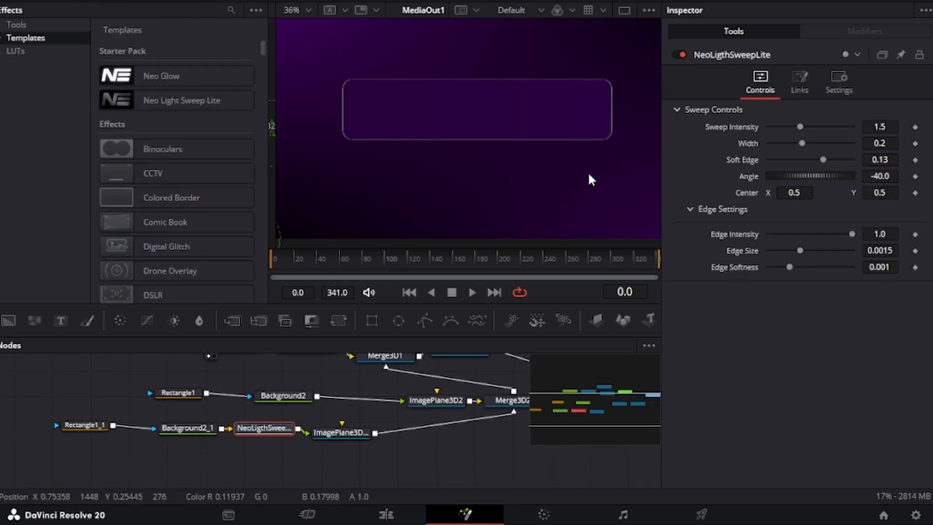
{"action": "left_click", "coordinate": [92, 1]}
Step: Lower the light sweep's Sweep Intensity to about 0.95
{"action": "scroll", "coordinate": [496, 124], "scroll_direction": "down", "scroll_amount": 2}
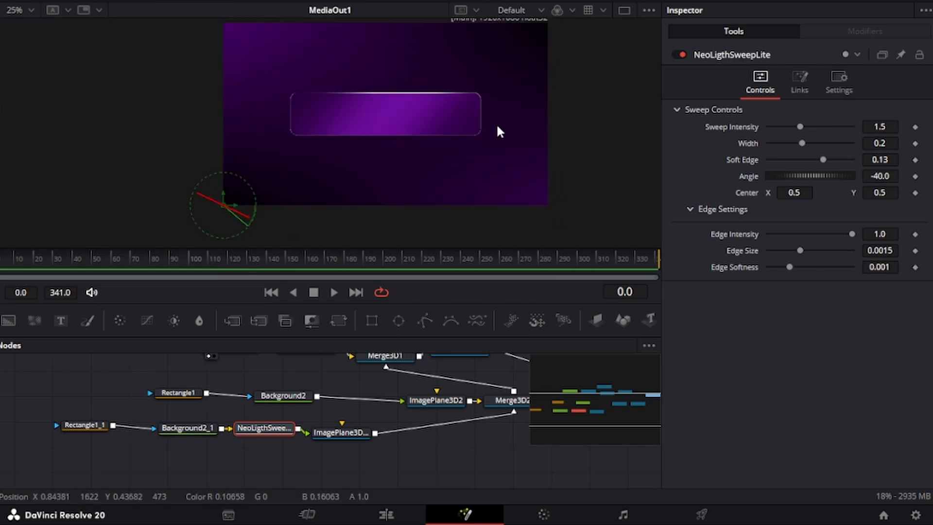
{"action": "scroll", "coordinate": [497, 124], "scroll_direction": "up", "scroll_amount": 2}
{"action": "left_click_drag", "start_coordinate": [389, 114], "coordinate": [469, 139]}
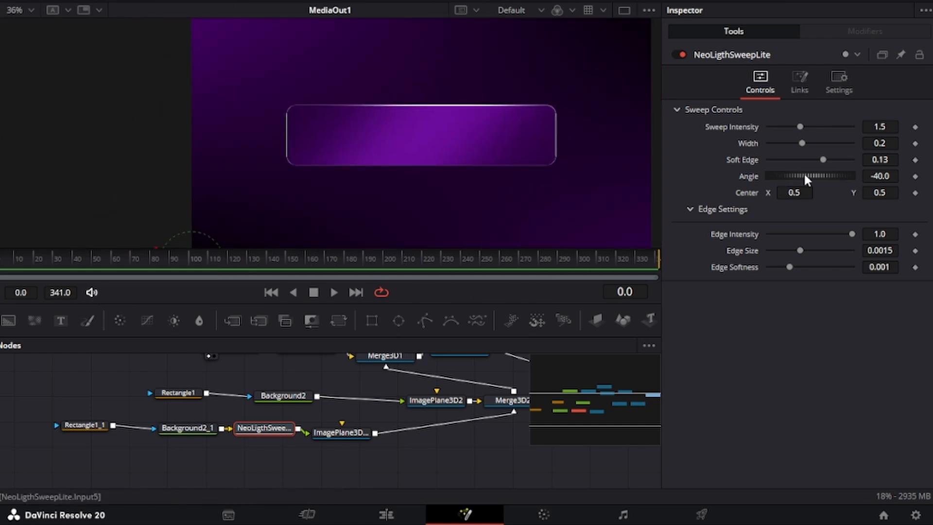
{"action": "mouse_move", "coordinate": [881, 129]}
{"action": "left_mouse_down"}
{"action": "mouse_move", "coordinate": [853, 131]}
{"action": "mouse_move", "coordinate": [884, 142]}
{"action": "mouse_move", "coordinate": [872, 127]}
{"action": "left_mouse_up"}
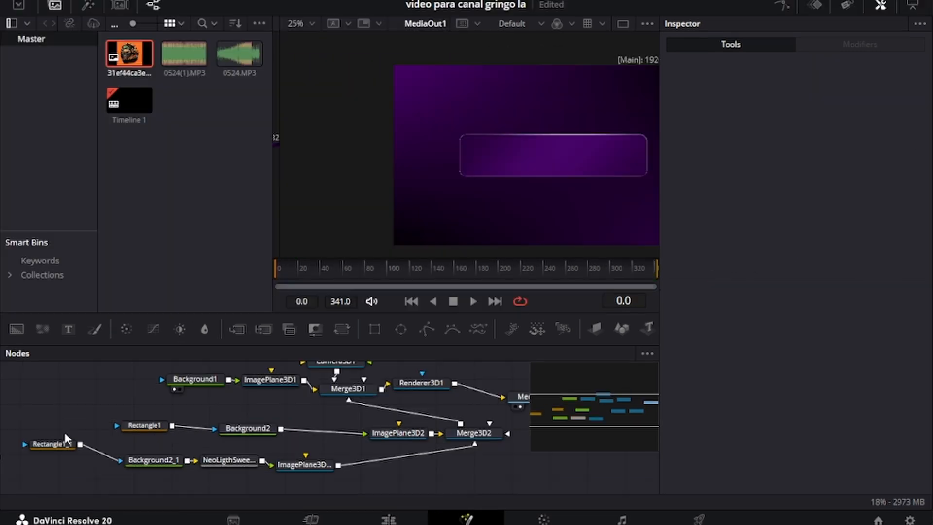
Step: Round Rectangle1_1's corners to a corner radius of 0.796
{"action": "left_click", "coordinate": [85, 425]}
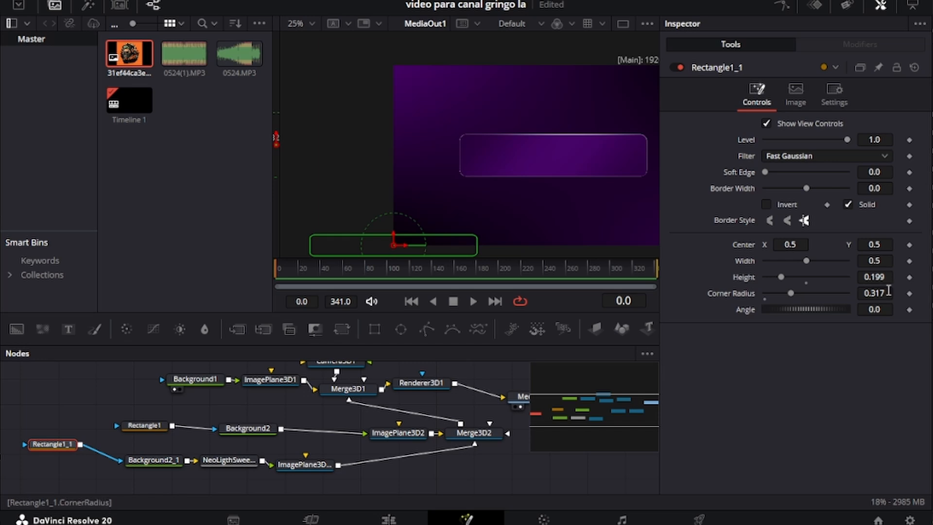
{"action": "left_click_drag", "start_coordinate": [888, 291], "coordinate": [897, 291]}
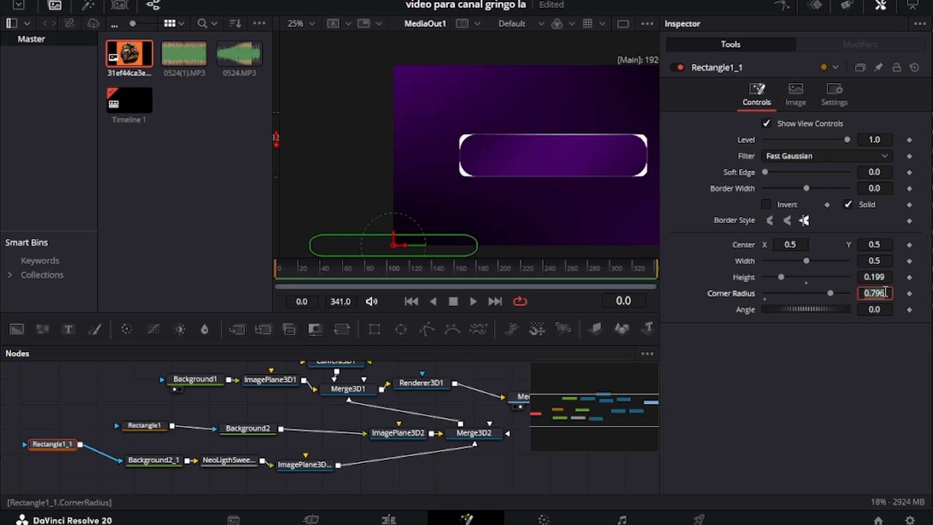
{"action": "scroll", "coordinate": [311, 437], "scroll_direction": "up", "scroll_amount": 2}
Step: Give Rectangle1 the same 0.796 corner radius
{"action": "left_click", "coordinate": [144, 464]}
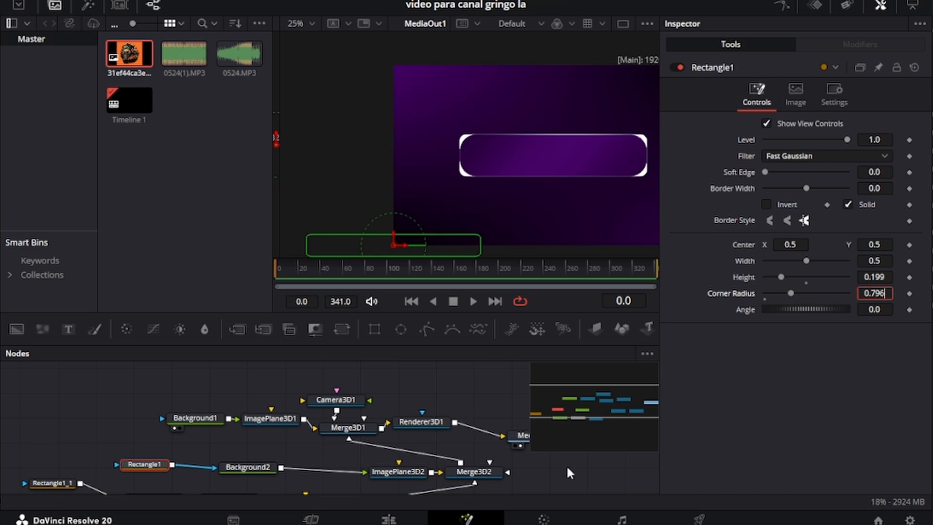
{"action": "key", "text": "Return"}
{"action": "scroll", "coordinate": [542, 167], "scroll_direction": "up", "scroll_amount": 2}
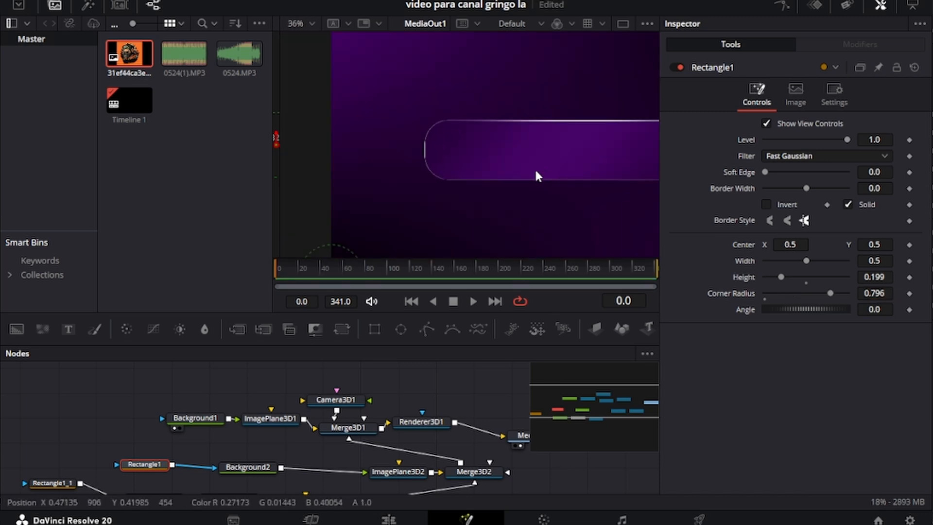
{"action": "left_click_drag", "start_coordinate": [875, 293], "coordinate": [876, 293]}
{"action": "key", "text": "ctrl+z"}
Step: Set Rectangle1's height to about 0.201
{"action": "left_click_drag", "start_coordinate": [462, 168], "coordinate": [402, 158]}
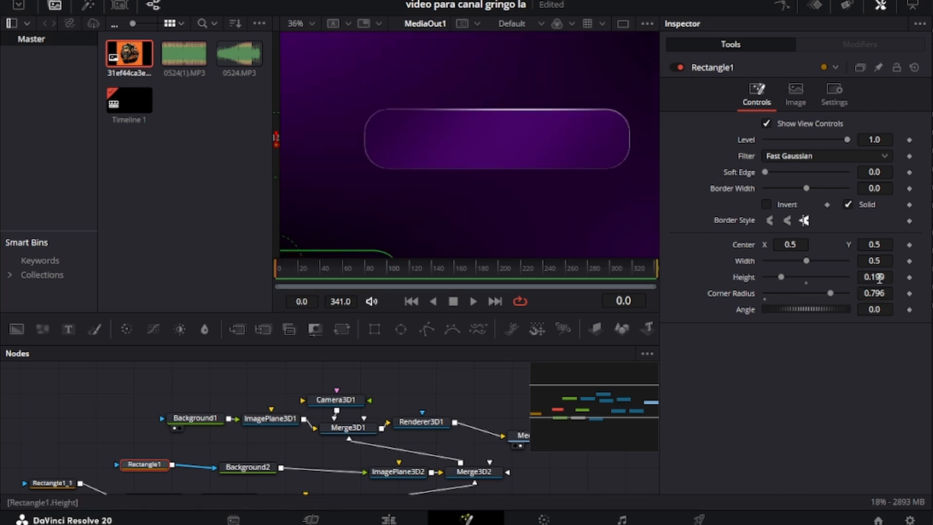
{"action": "left_click_drag", "start_coordinate": [879, 277], "coordinate": [880, 276]}
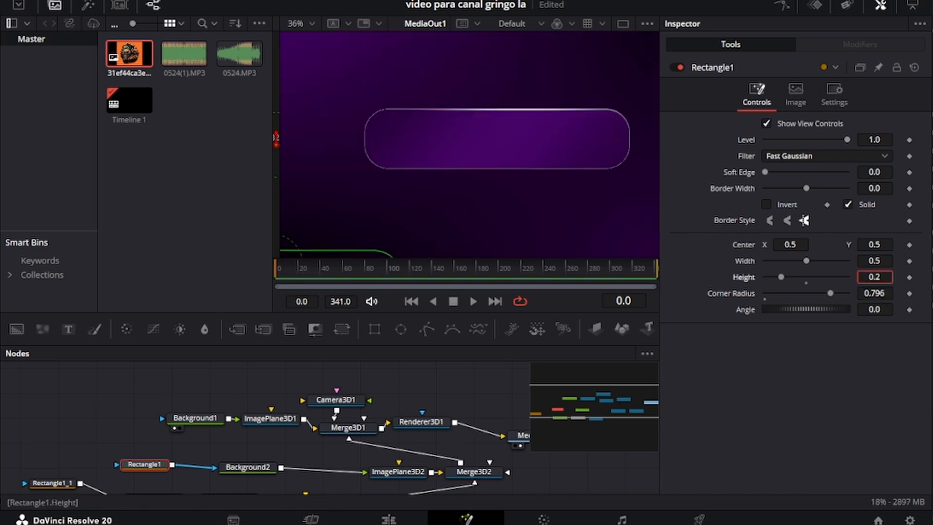
{"action": "scroll", "coordinate": [562, 181], "scroll_direction": "down", "scroll_amount": 3}
{"action": "scroll", "coordinate": [180, 421], "scroll_direction": "down", "scroll_amount": 3}
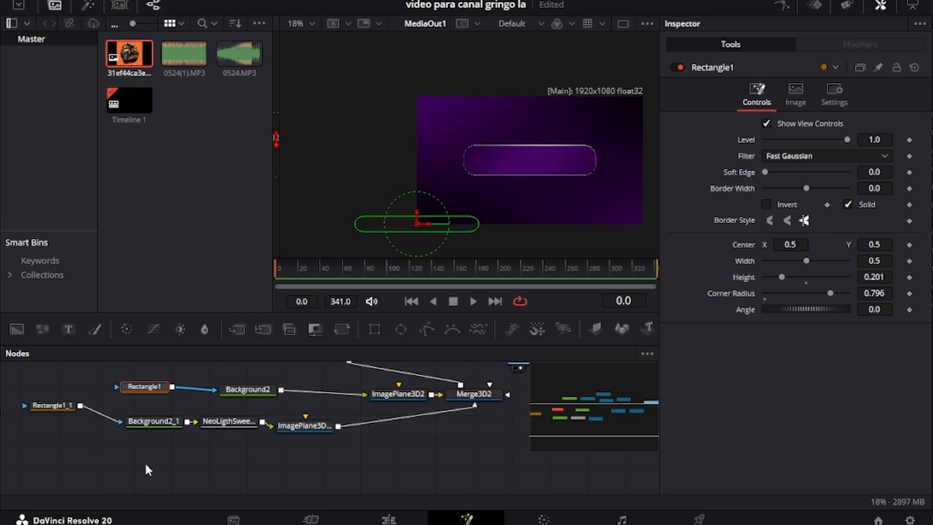
Step: Bring the avatar image into the graph on a new ImagePlane3D feeding Merge3D2
{"action": "left_click_drag", "start_coordinate": [135, 59], "coordinate": [89, 463]}
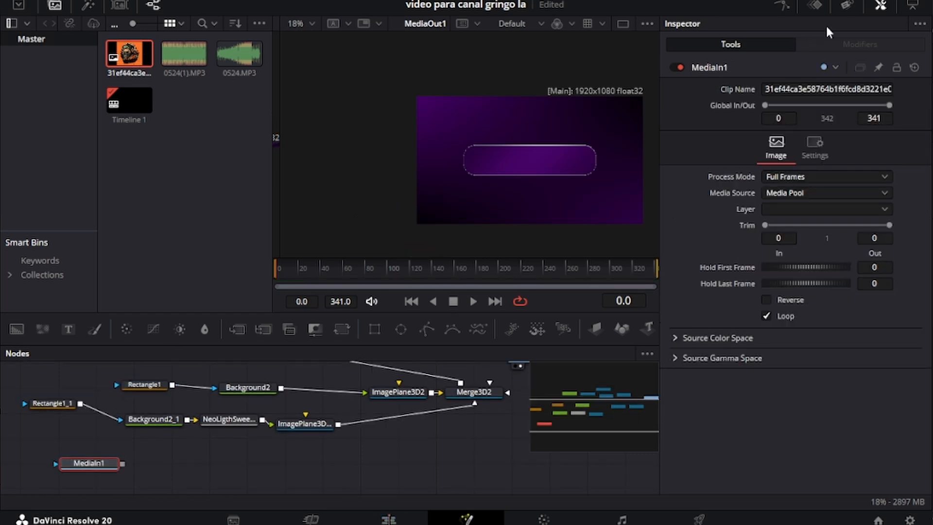
{"action": "left_click", "coordinate": [880, 5]}
{"action": "left_click", "coordinate": [678, 328]}
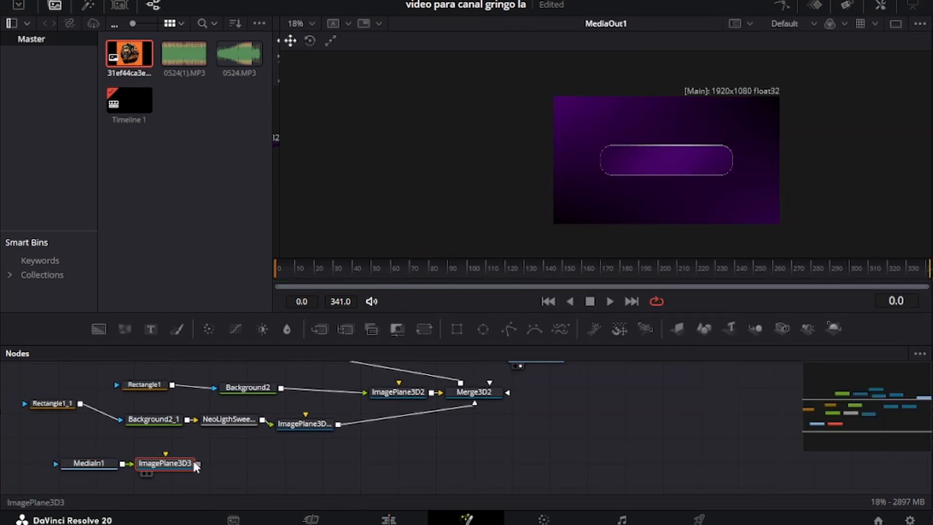
{"action": "left_click_drag", "start_coordinate": [196, 464], "coordinate": [474, 392]}
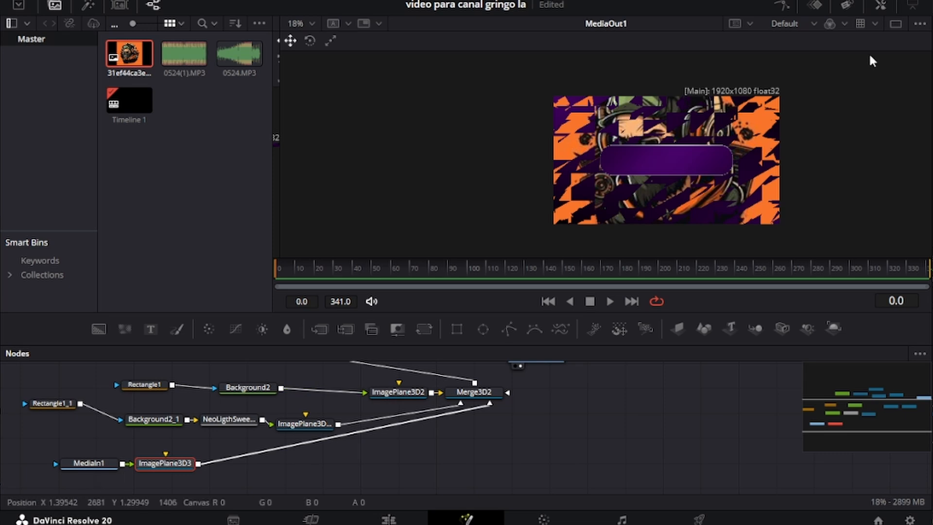
Step: Move the avatar plane forward to Z 0.11 and shrink it to scale 0.099
{"action": "left_click", "coordinate": [881, 5]}
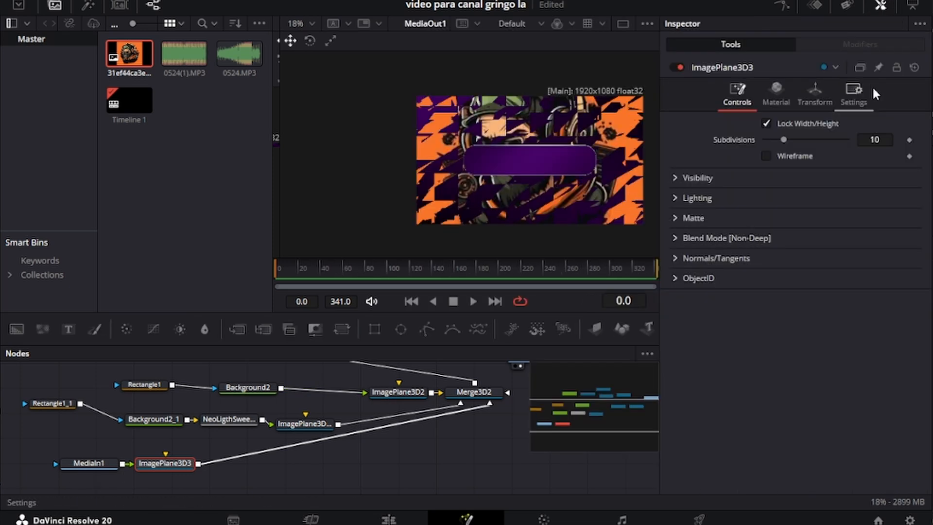
{"action": "left_click", "coordinate": [815, 95]}
{"action": "left_click", "coordinate": [876, 171]}
{"action": "type", "text": "2"}
{"action": "key", "text": "Return"}
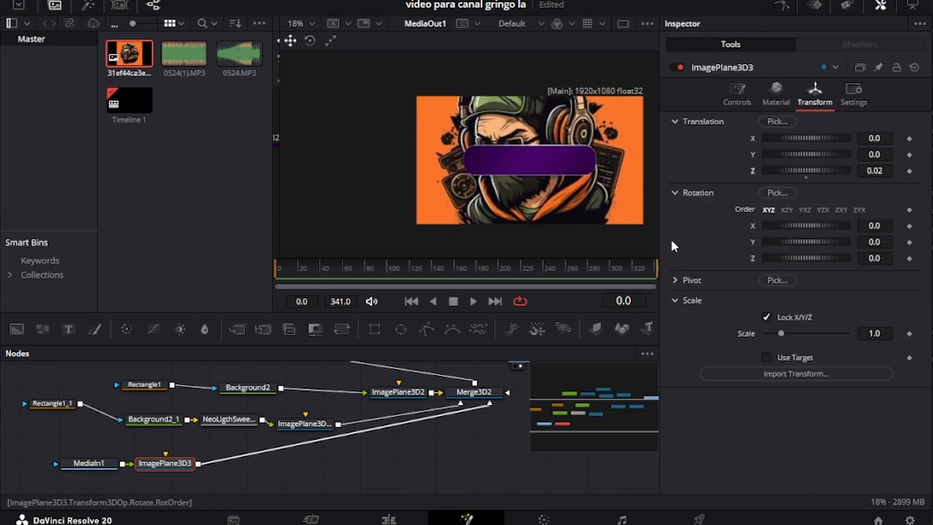
{"action": "left_click_drag", "start_coordinate": [878, 171], "coordinate": [896, 171]}
{"action": "mouse_move", "coordinate": [875, 333]}
{"action": "left_mouse_down"}
{"action": "mouse_move", "coordinate": [508, 262]}
{"action": "mouse_move", "coordinate": [409, 232]}
{"action": "mouse_move", "coordinate": [281, 236]}
{"action": "mouse_move", "coordinate": [880, 333]}
{"action": "left_mouse_up"}
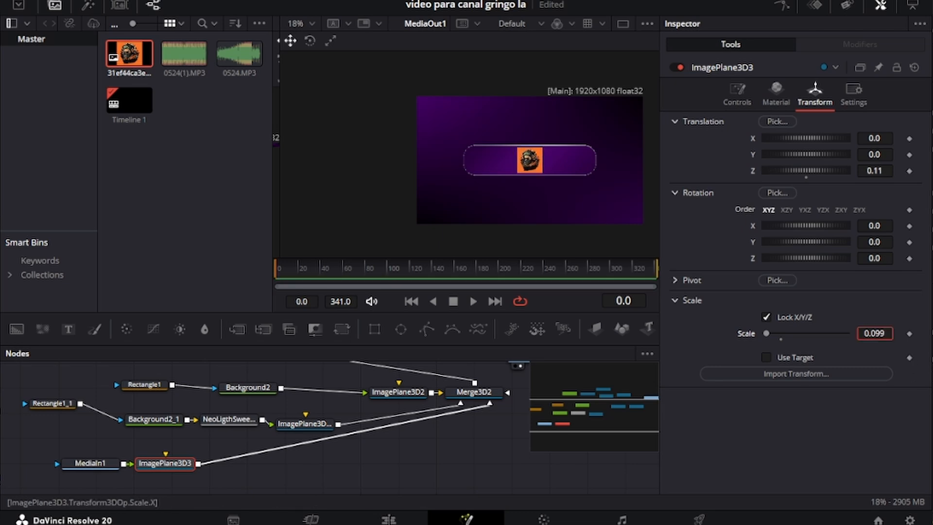
{"action": "left_click", "coordinate": [93, 462]}
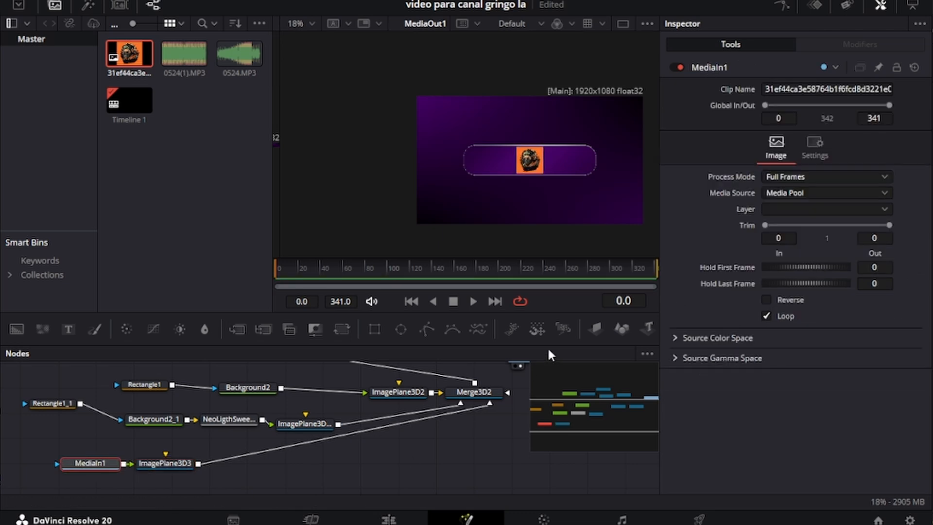
Step: Crop the avatar into a circle with an enlarged Ellipse mask
{"action": "left_click", "coordinate": [401, 329]}
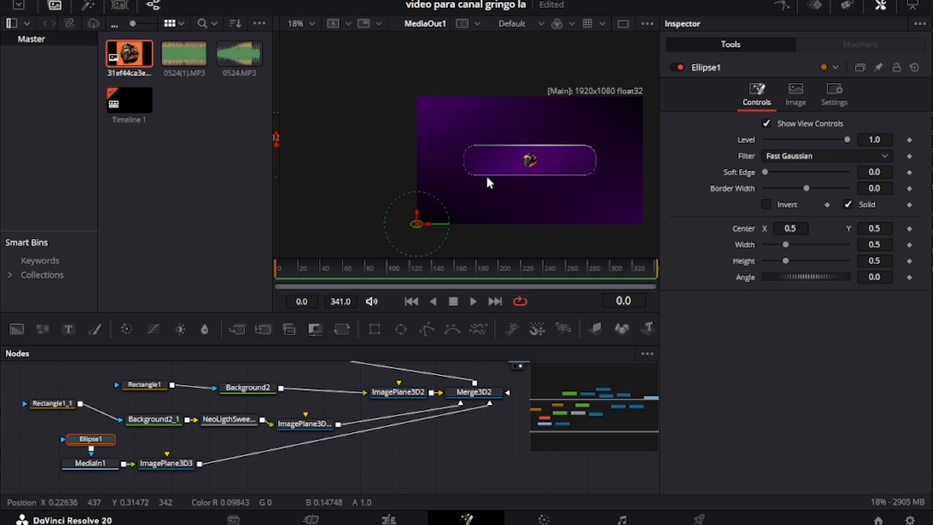
{"action": "scroll", "coordinate": [486, 174], "scroll_direction": "up", "scroll_amount": 4}
{"action": "left_click_drag", "start_coordinate": [493, 190], "coordinate": [457, 204]}
{"action": "left_click_drag", "start_coordinate": [867, 244], "coordinate": [892, 261]}
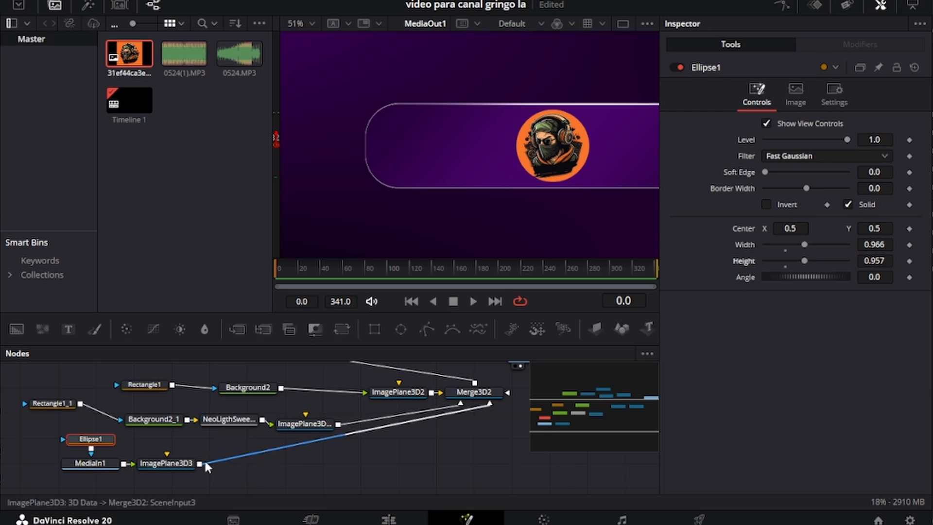
Step: Move the avatar plane to the panel's left end at X -0.187
{"action": "left_click", "coordinate": [185, 463]}
{"action": "mouse_move", "coordinate": [806, 138]}
{"action": "left_mouse_down"}
{"action": "mouse_move", "coordinate": [787, 138]}
{"action": "mouse_move", "coordinate": [799, 146]}
{"action": "left_mouse_up"}
{"action": "scroll", "coordinate": [565, 109], "scroll_direction": "down", "scroll_amount": 3}
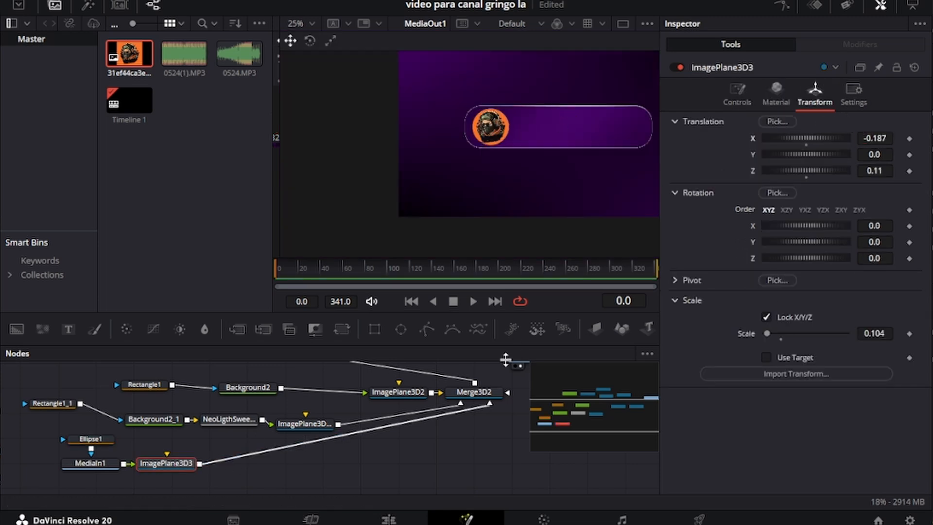
Step: Add a Text+ node to the node graph
{"action": "left_click", "coordinate": [437, 437]}
{"action": "scroll", "coordinate": [437, 437], "scroll_direction": "down", "scroll_amount": 2}
{"action": "left_click_drag", "start_coordinate": [69, 329], "coordinate": [94, 464]}
Step: Put the text on a copy of the avatar's image plane, wired into the 3D merge
{"action": "left_click", "coordinate": [166, 425]}
{"action": "key", "text": "ctrl+c"}
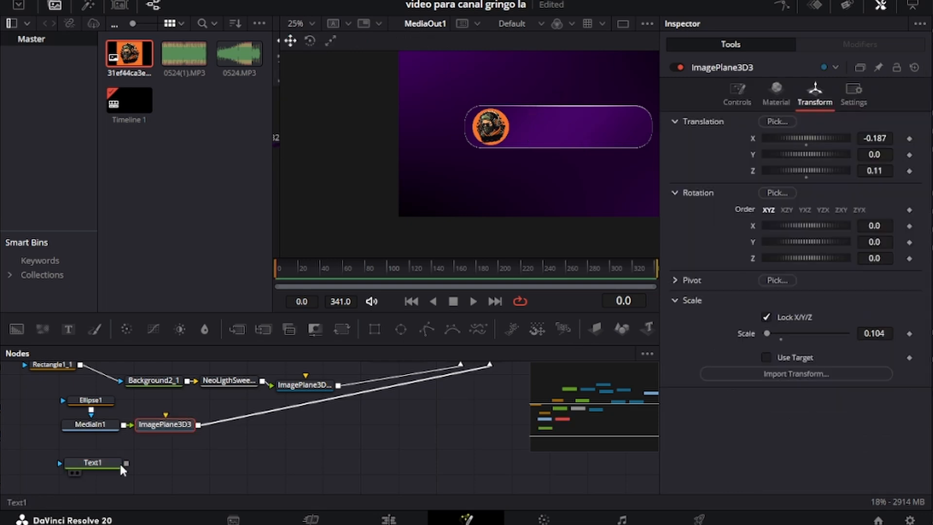
{"action": "left_click", "coordinate": [118, 462]}
{"action": "key", "text": "ctrl+v"}
{"action": "left_click_drag", "start_coordinate": [202, 463], "coordinate": [474, 362]}
Step: Type the person's full name as the Text1 content
{"action": "left_click", "coordinate": [93, 460]}
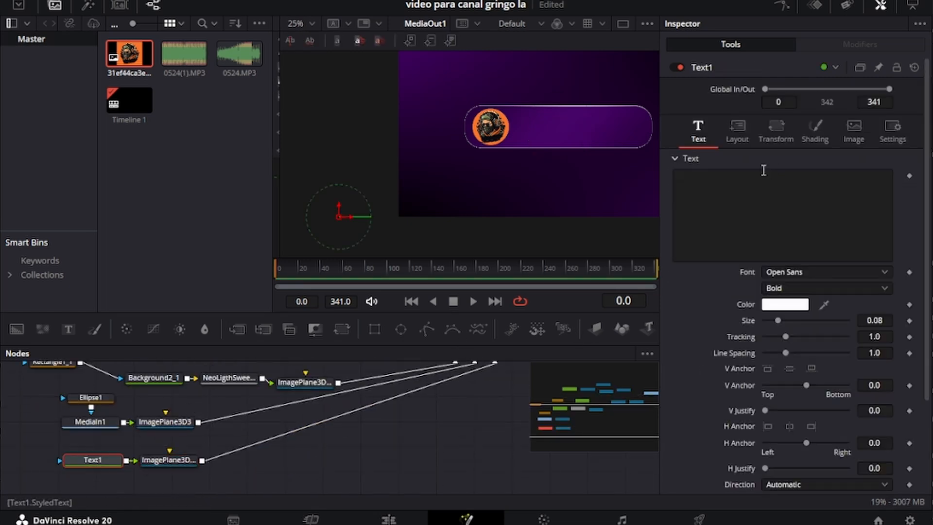
{"action": "left_click", "coordinate": [751, 185]}
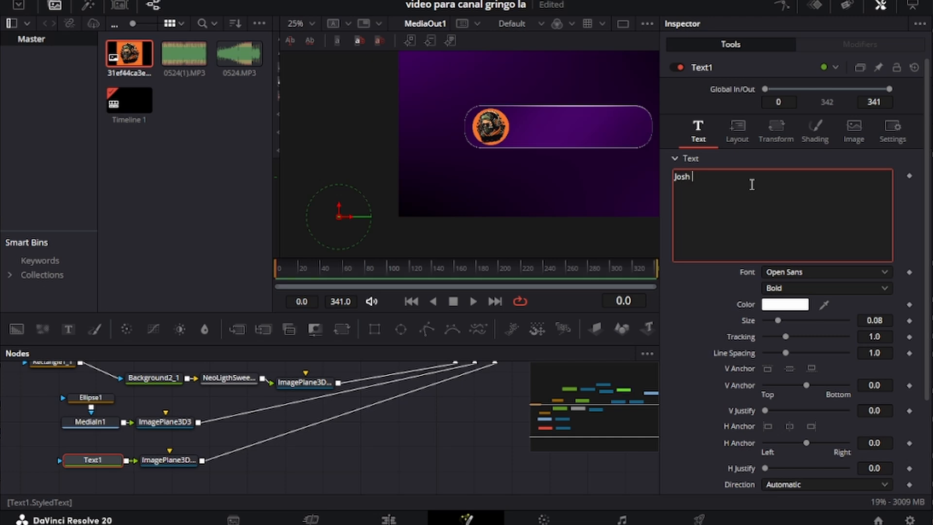
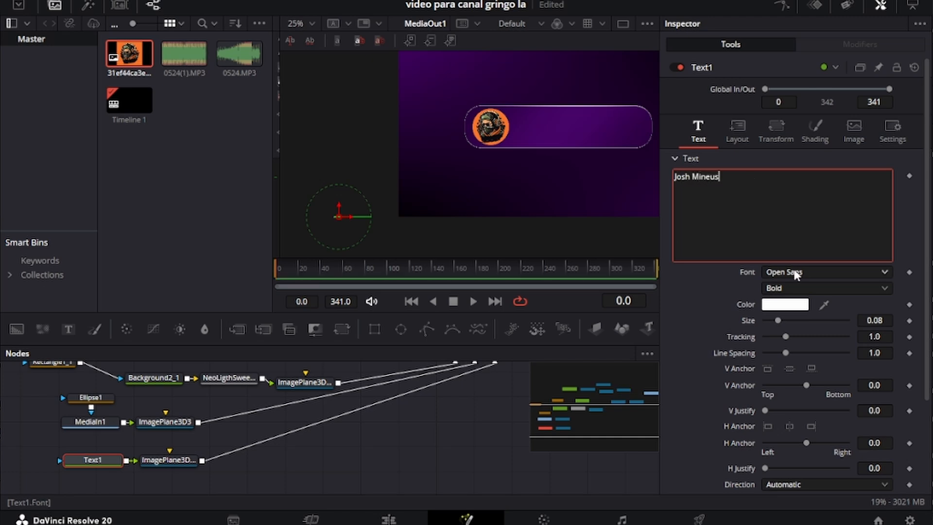
Step: Enlarge the name plane and place it beside the avatar at X -0.036, Y 0.02, Z 0.17
{"action": "left_click", "coordinate": [170, 460]}
{"action": "left_click", "coordinate": [805, 105]}
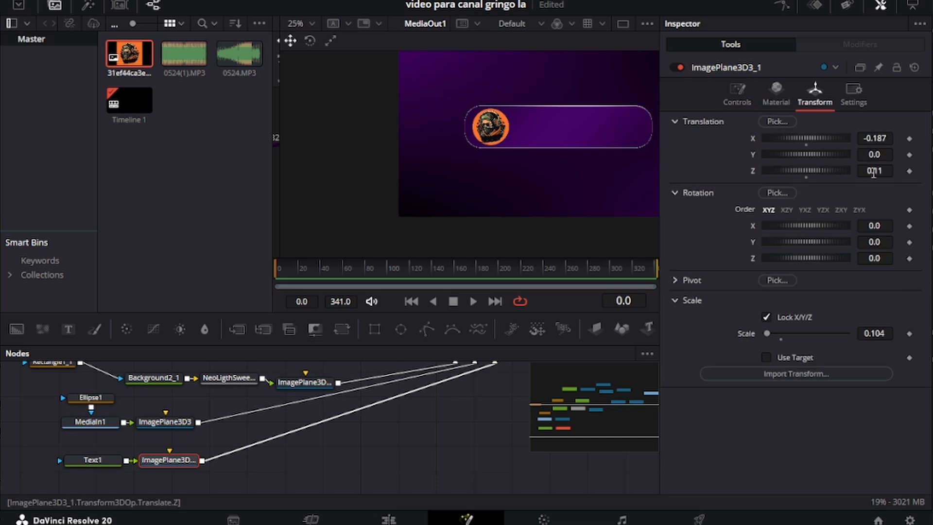
{"action": "left_click_drag", "start_coordinate": [875, 172], "coordinate": [888, 172]}
{"action": "left_click_drag", "start_coordinate": [869, 333], "coordinate": [878, 332]}
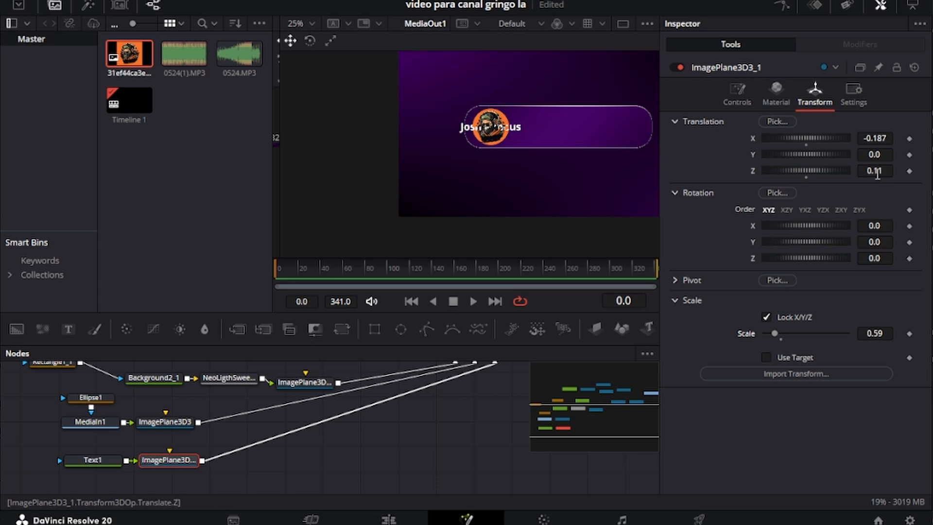
{"action": "left_click_drag", "start_coordinate": [877, 173], "coordinate": [880, 172]}
{"action": "mouse_move", "coordinate": [871, 139]}
{"action": "left_mouse_down"}
{"action": "mouse_move", "coordinate": [883, 139]}
{"action": "mouse_move", "coordinate": [888, 155]}
{"action": "mouse_move", "coordinate": [865, 138]}
{"action": "left_mouse_up"}
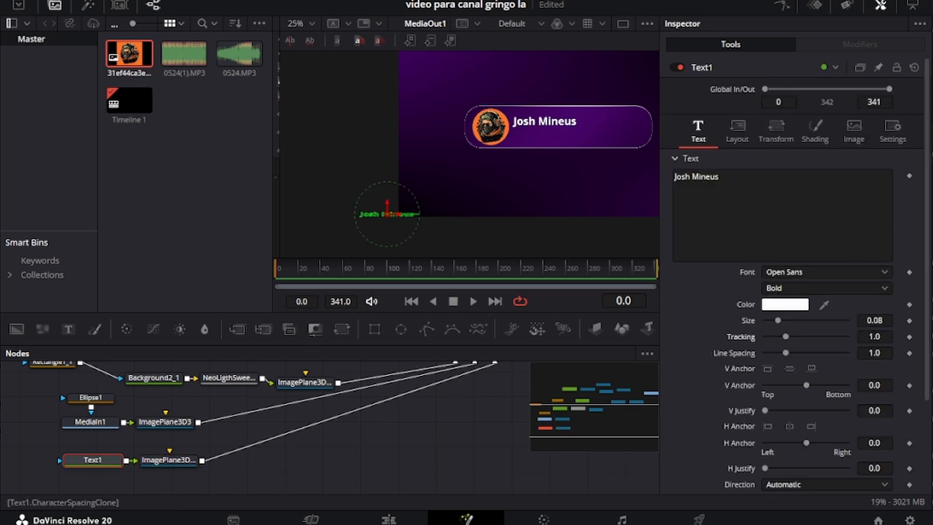
{"action": "left_click_drag", "start_coordinate": [874, 336], "coordinate": [872, 336]}
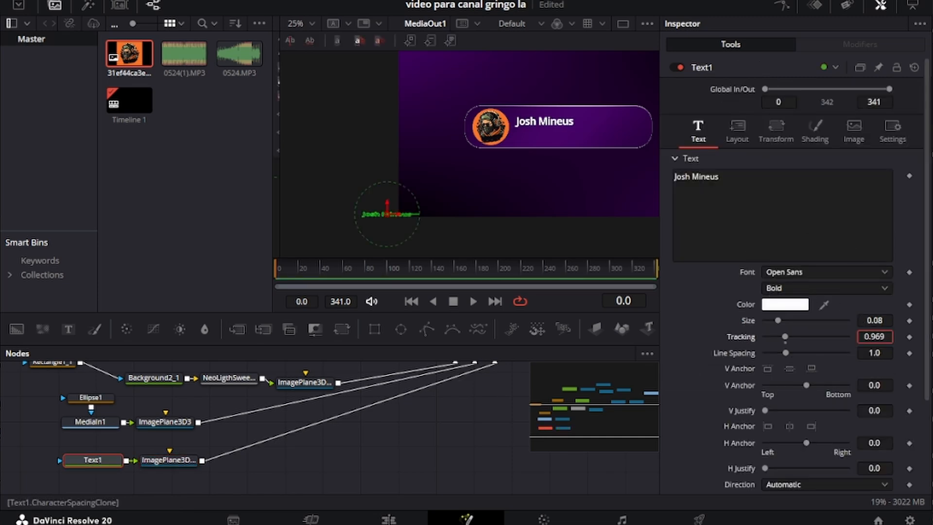
{"action": "left_click", "coordinate": [175, 460]}
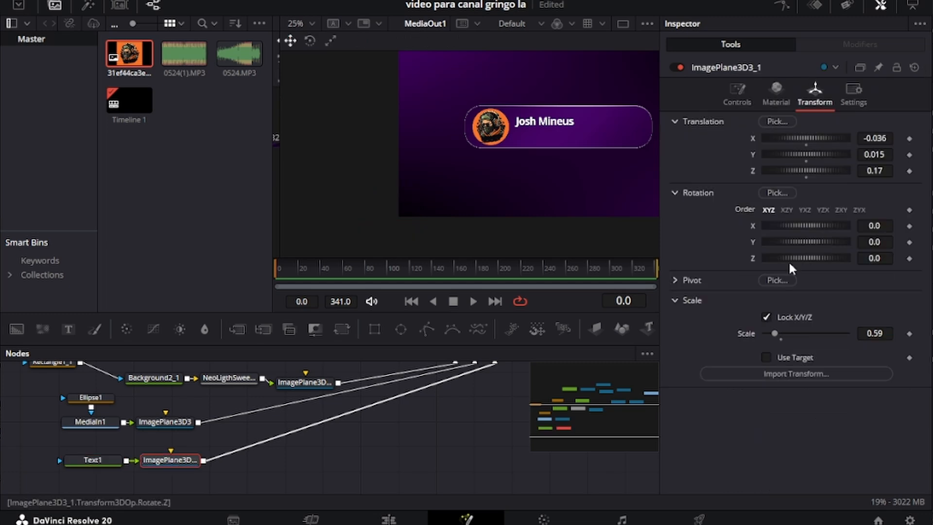
{"action": "left_click_drag", "start_coordinate": [875, 155], "coordinate": [878, 155]}
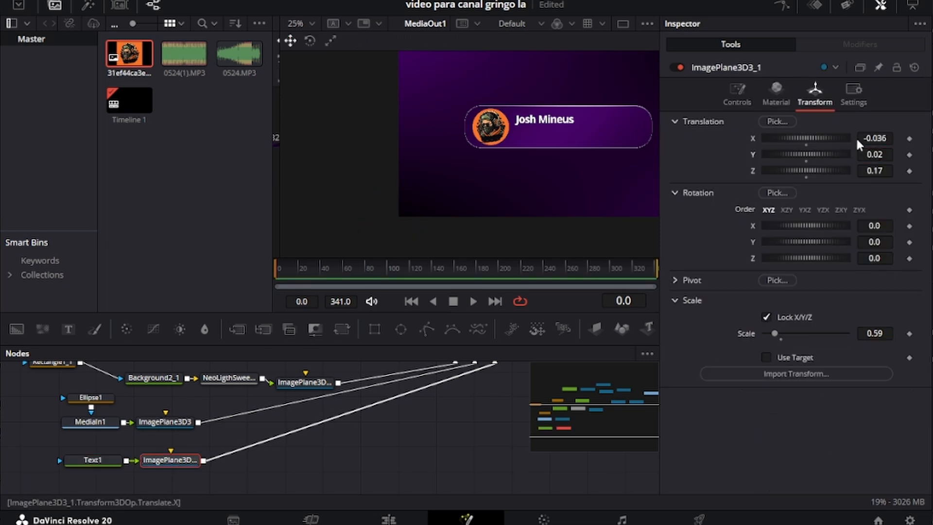
Step: Duplicate the name text and its image plane, wiring the copy into Merge3D2
{"action": "left_click_drag", "start_coordinate": [218, 466], "coordinate": [94, 418]}
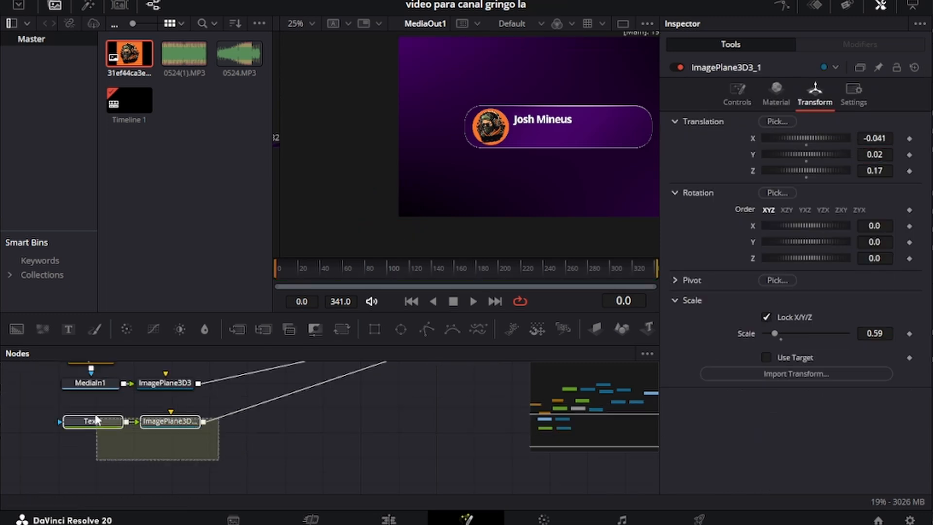
{"action": "key", "text": "ctrl+c"}
{"action": "left_click", "coordinate": [152, 471]}
{"action": "key", "text": "ctrl+v"}
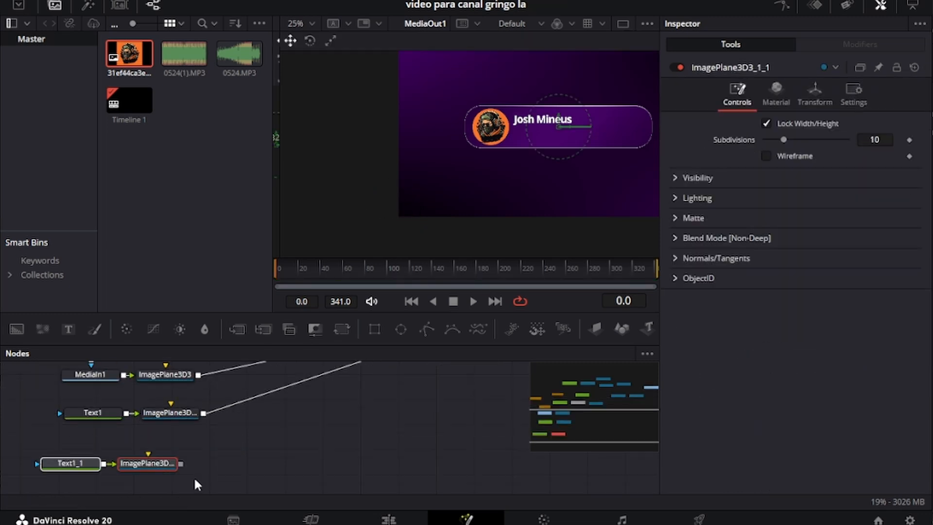
{"action": "left_click_drag", "start_coordinate": [179, 463], "coordinate": [477, 381]}
{"action": "scroll", "coordinate": [186, 438], "scroll_direction": "down", "scroll_amount": 2}
Step: Move the copy below the name and change it to 29/06 in Light weight
{"action": "left_click", "coordinate": [157, 419]}
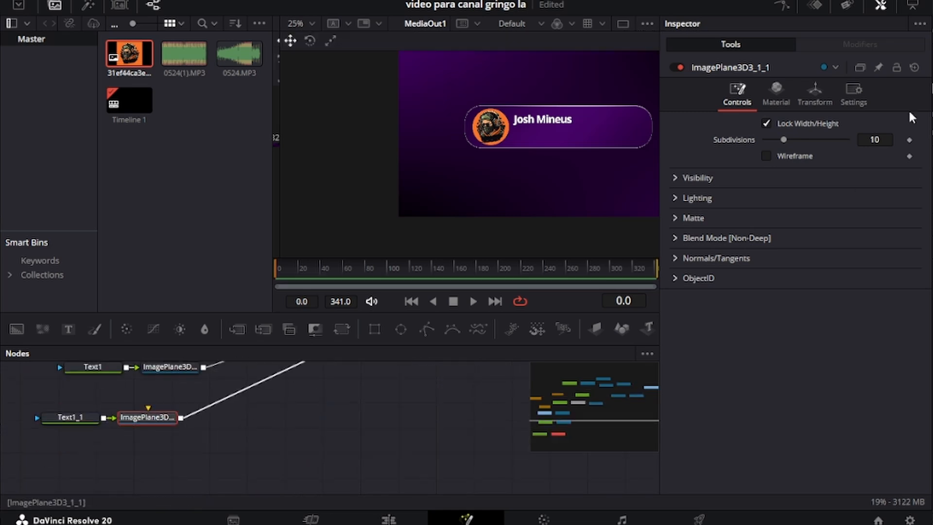
{"action": "left_click", "coordinate": [815, 94]}
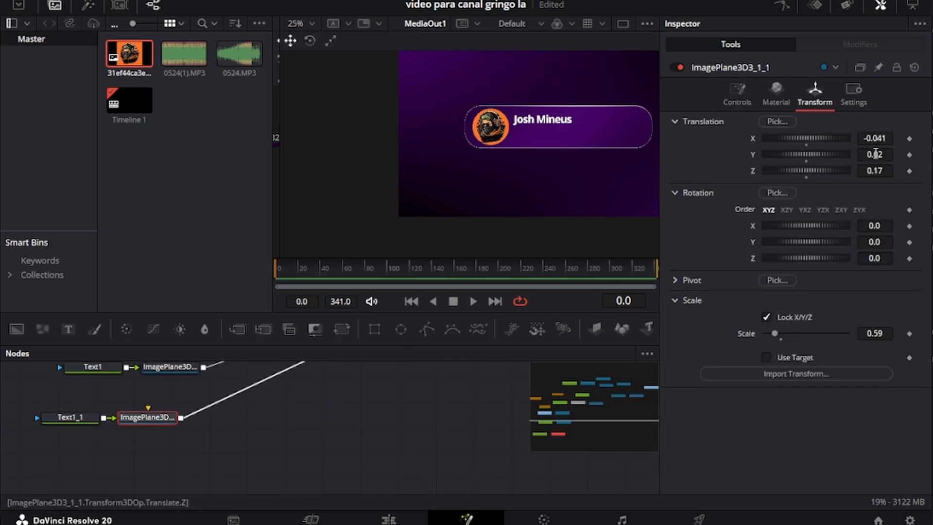
{"action": "left_click_drag", "start_coordinate": [886, 154], "coordinate": [867, 155]}
{"action": "left_click", "coordinate": [66, 418]}
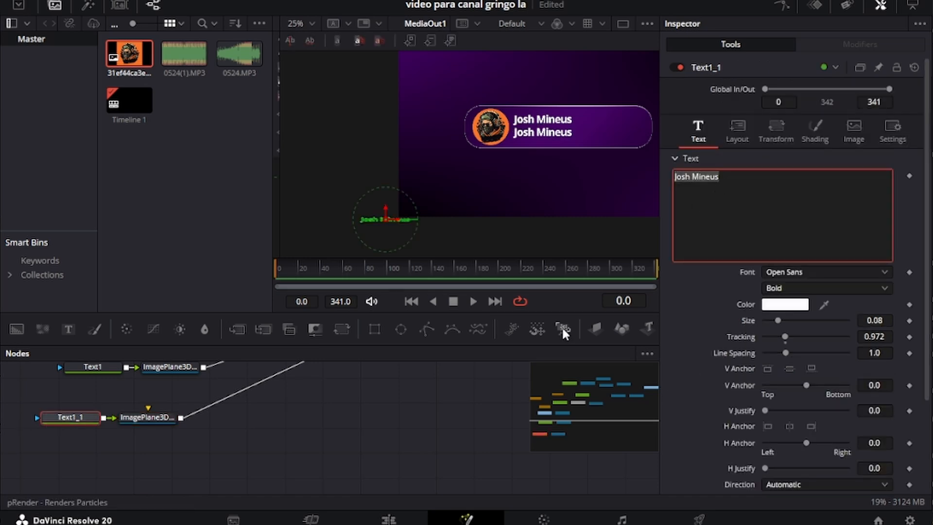
{"action": "type", "text": "29/"}
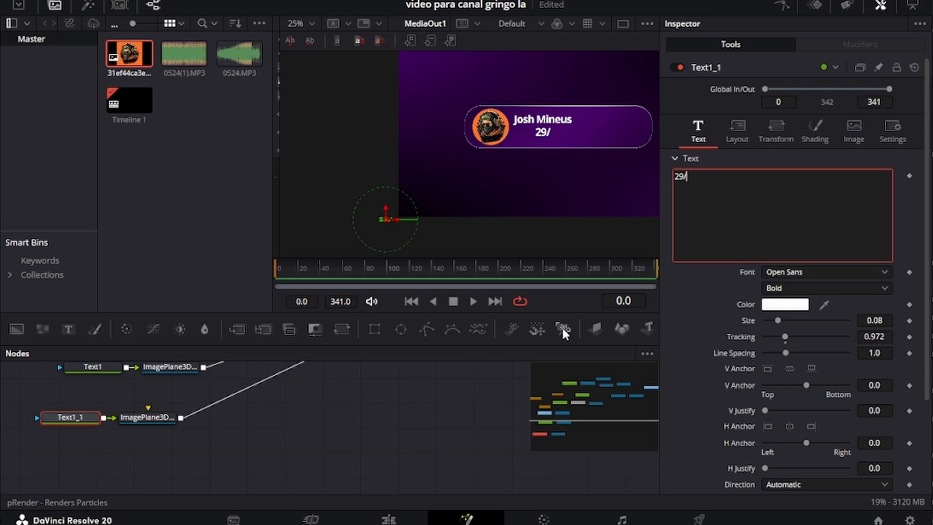
{"action": "type", "text": "06"}
{"action": "left_click", "coordinate": [810, 287]}
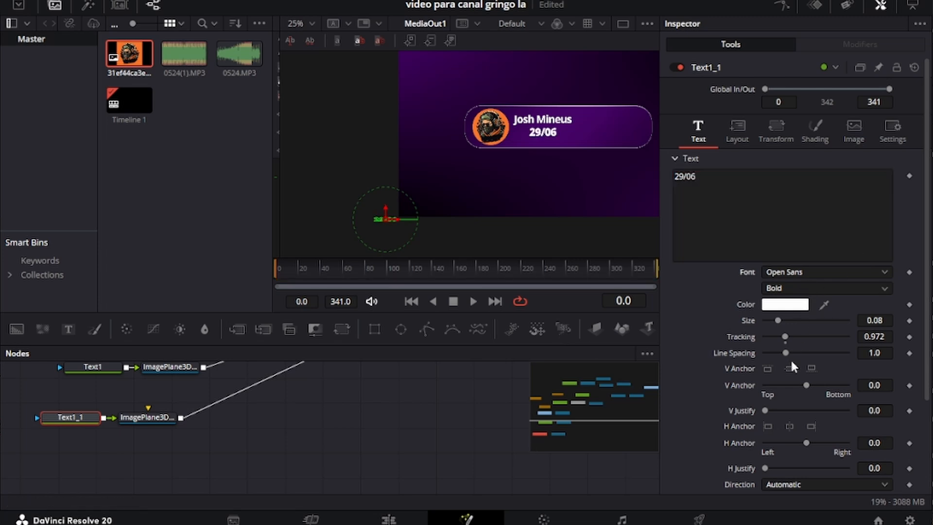
{"action": "left_click", "coordinate": [787, 311]}
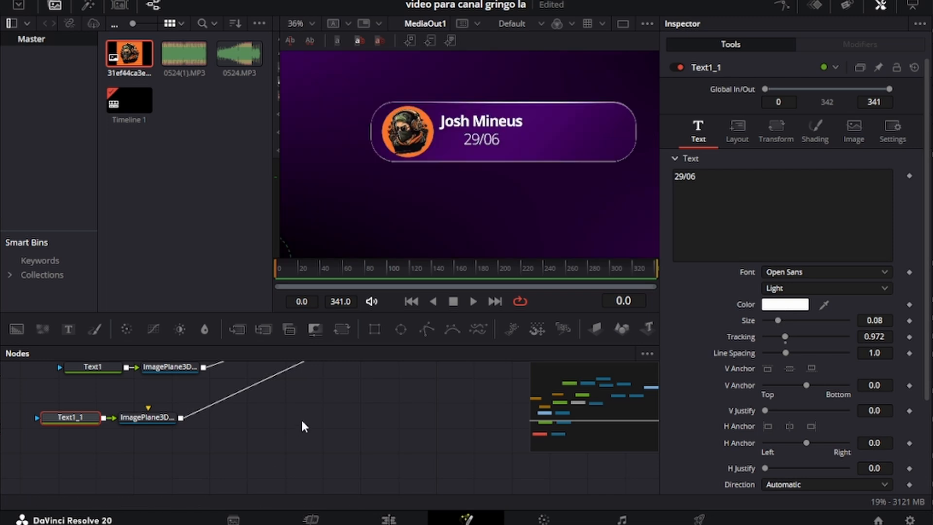
Step: Copy and paste the date text and its image plane as another layer
{"action": "scroll", "coordinate": [263, 429], "scroll_direction": "down", "scroll_amount": 1}
{"action": "left_click_drag", "start_coordinate": [244, 427], "coordinate": [90, 370]}
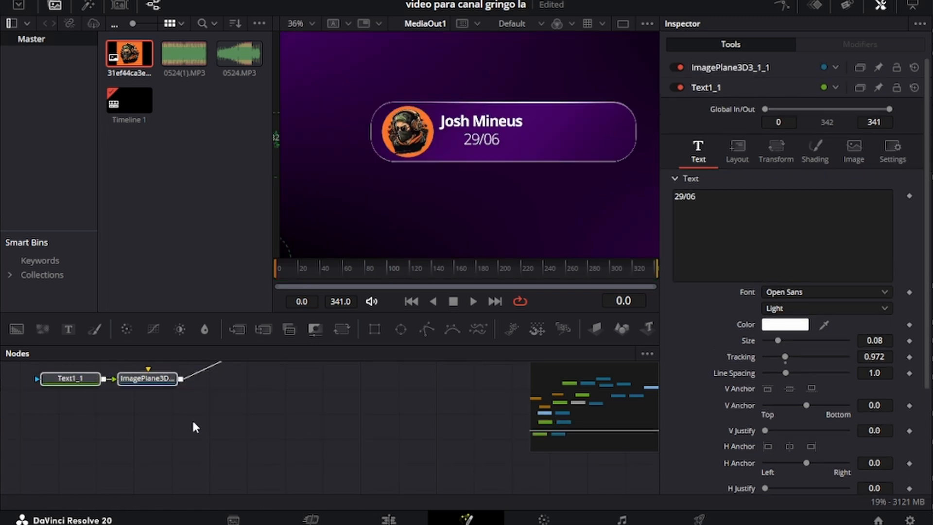
{"action": "key", "text": "ctrl+c"}
{"action": "key", "text": "ctrl+v"}
Step: Wire the pasted ImagePlane3D into Merge3D2 and set its Translation to X 0.126, Y 0.003
{"action": "left_click_drag", "start_coordinate": [277, 425], "coordinate": [486, 449]}
{"action": "scroll", "coordinate": [413, 450], "scroll_direction": "down", "scroll_amount": 4}
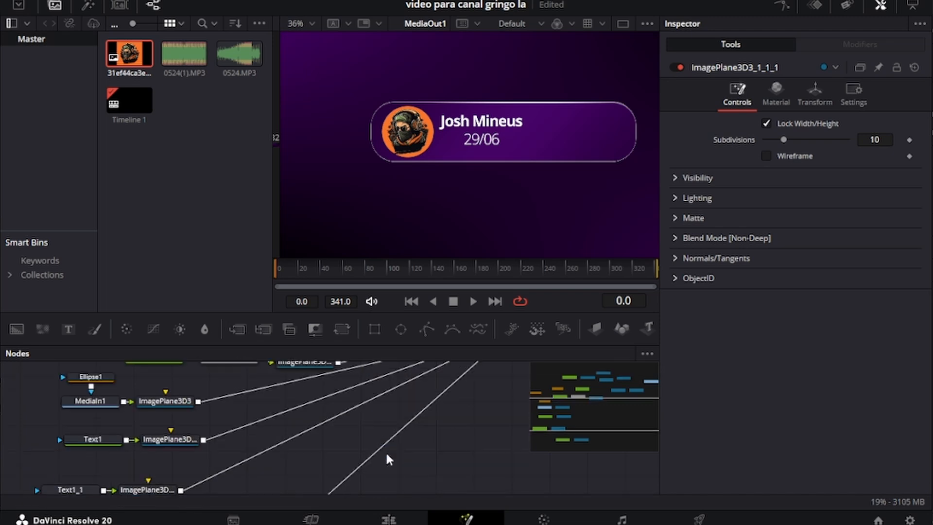
{"action": "left_click", "coordinate": [252, 421]}
{"action": "left_click", "coordinate": [812, 92]}
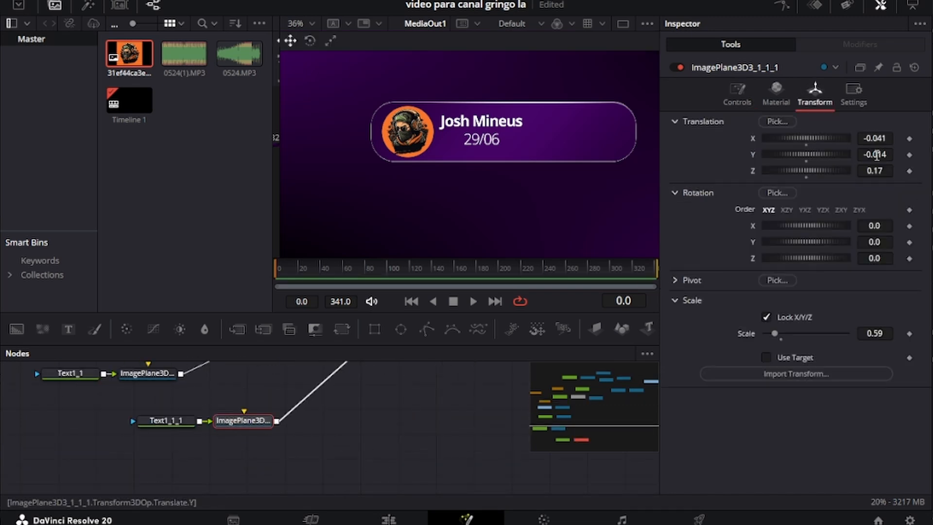
{"action": "left_click_drag", "start_coordinate": [877, 153], "coordinate": [931, 138]}
{"action": "key", "text": "ctrl+z"}
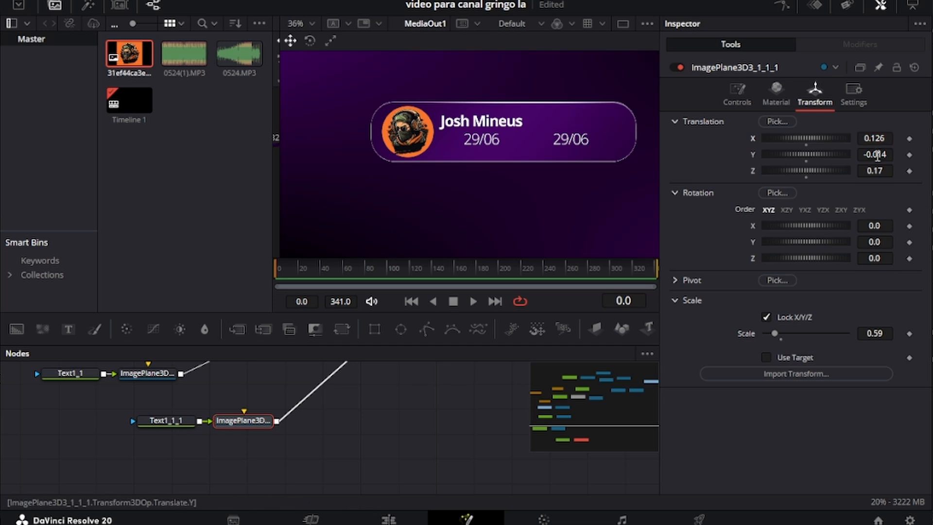
{"action": "left_click_drag", "start_coordinate": [875, 154], "coordinate": [877, 154]}
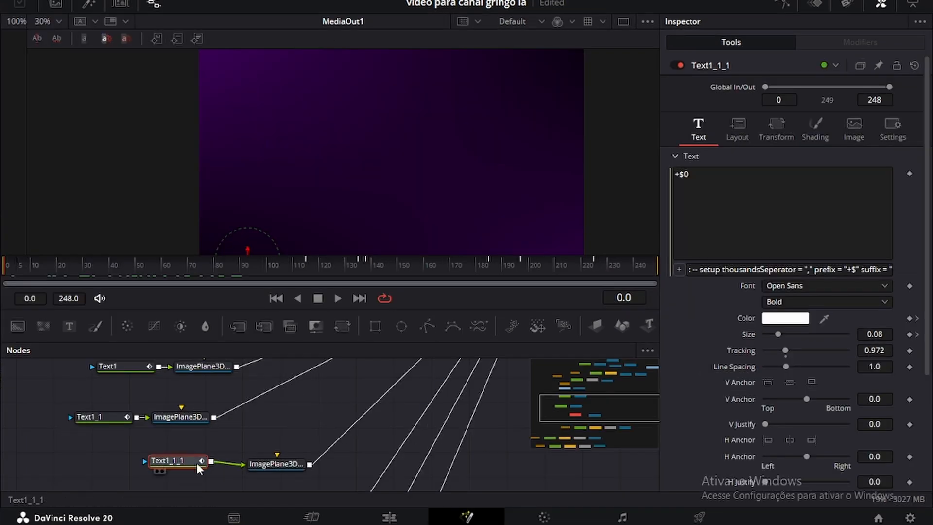
Step: Add an integer slider control named 'Counter' to Text1_1_1's Text page
{"action": "right_click", "coordinate": [195, 461]}
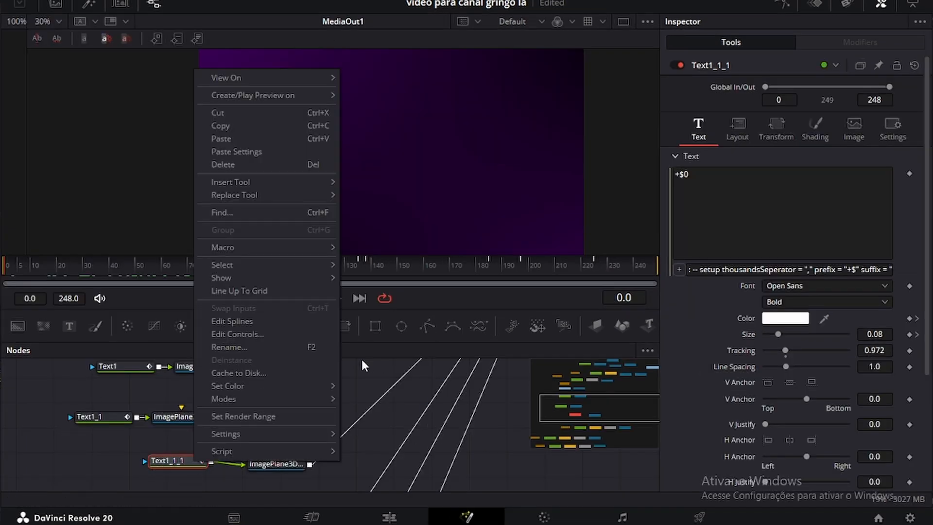
{"action": "left_click", "coordinate": [256, 334]}
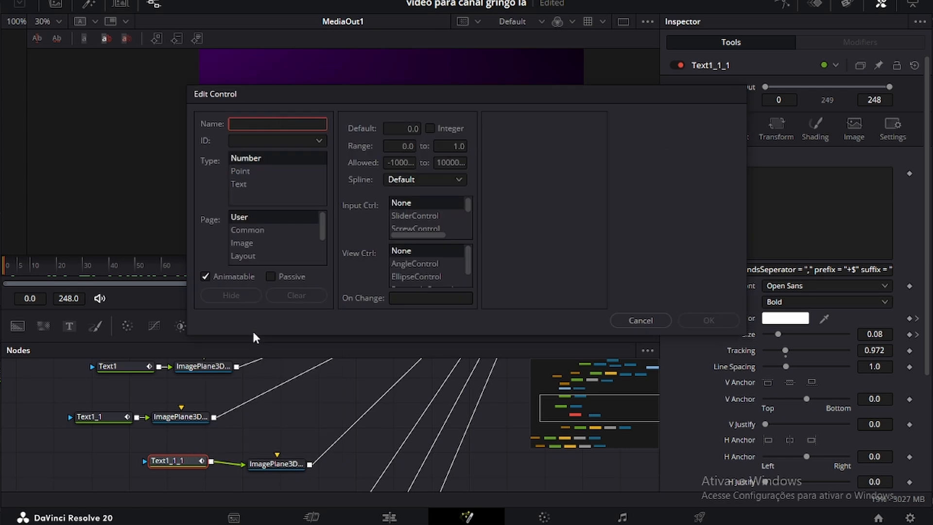
{"action": "type", "text": "Counter"}
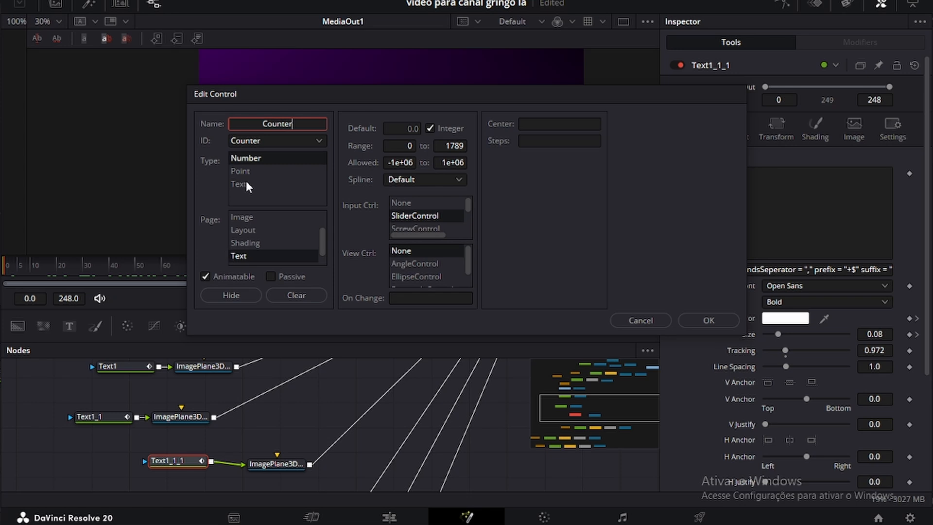
{"action": "left_click", "coordinate": [249, 256]}
{"action": "scroll", "coordinate": [248, 245], "scroll_direction": "down", "scroll_amount": 1}
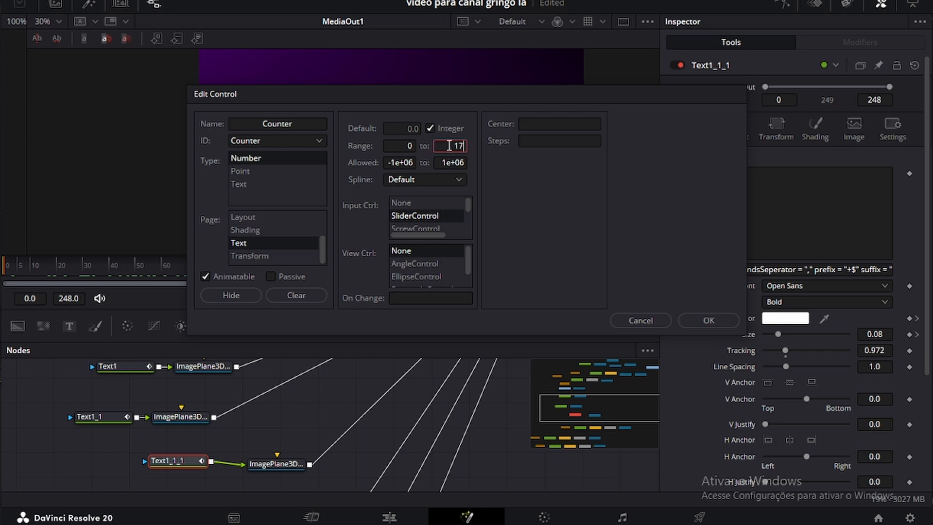
{"action": "left_click", "coordinate": [401, 202]}
{"action": "left_click", "coordinate": [415, 216]}
{"action": "left_click", "coordinate": [721, 323]}
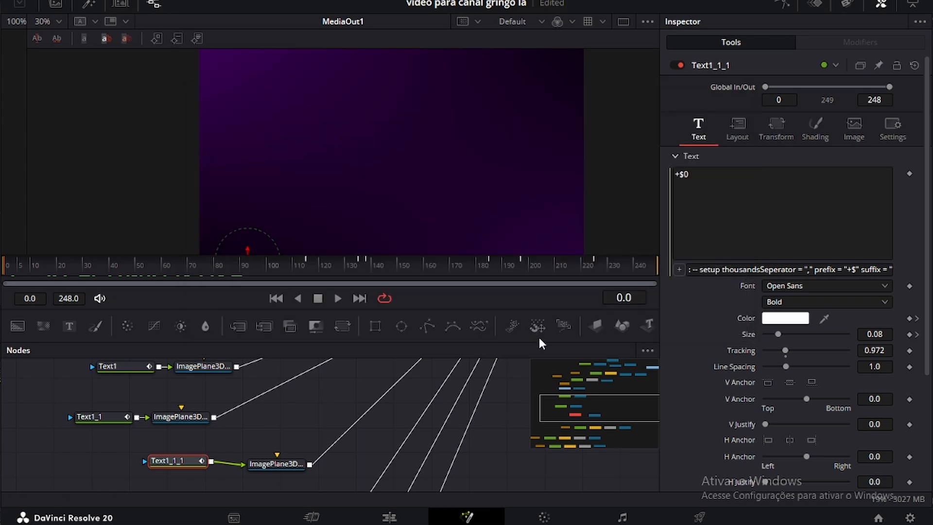
{"action": "scroll", "coordinate": [724, 410], "scroll_direction": "down", "scroll_amount": 4}
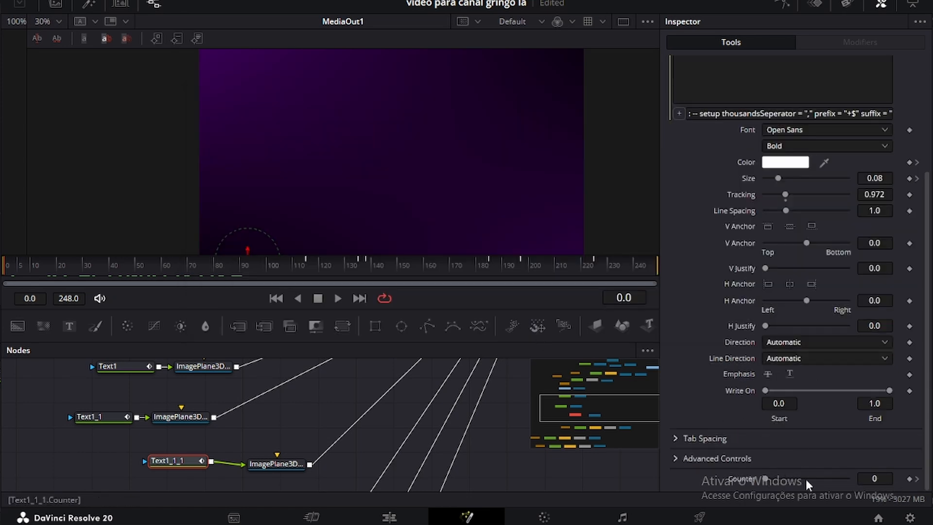
Step: Drive the text with the pasted counter expression and add '+' to its prefix, showing +$0
{"action": "scroll", "coordinate": [826, 437], "scroll_direction": "up", "scroll_amount": 10}
{"action": "right_click", "coordinate": [708, 197]}
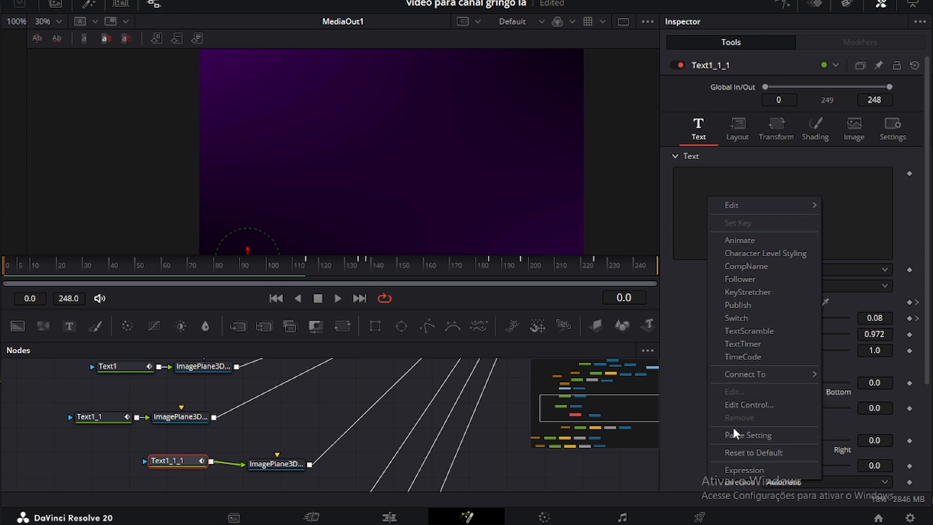
{"action": "left_click", "coordinate": [751, 471]}
{"action": "left_click", "coordinate": [689, 269]}
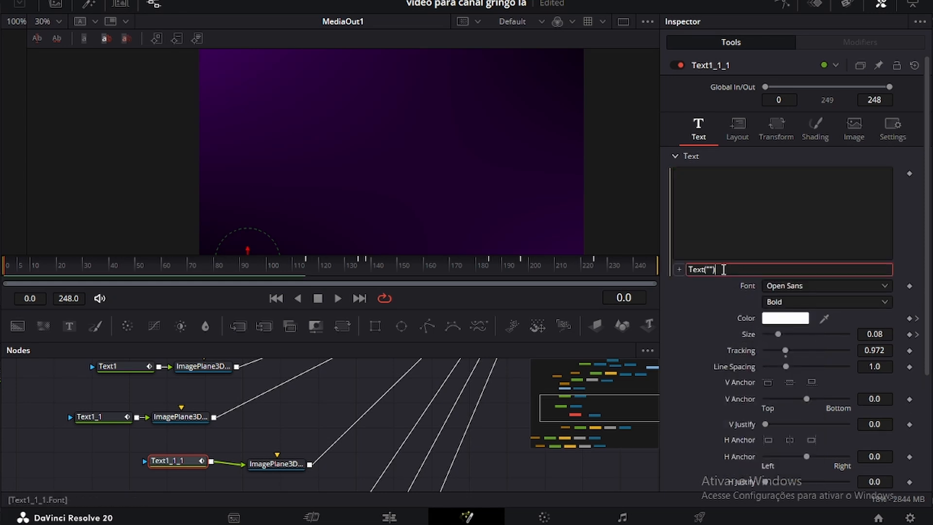
{"action": "key", "text": "ctrl+v"}
{"action": "key", "text": "Return"}
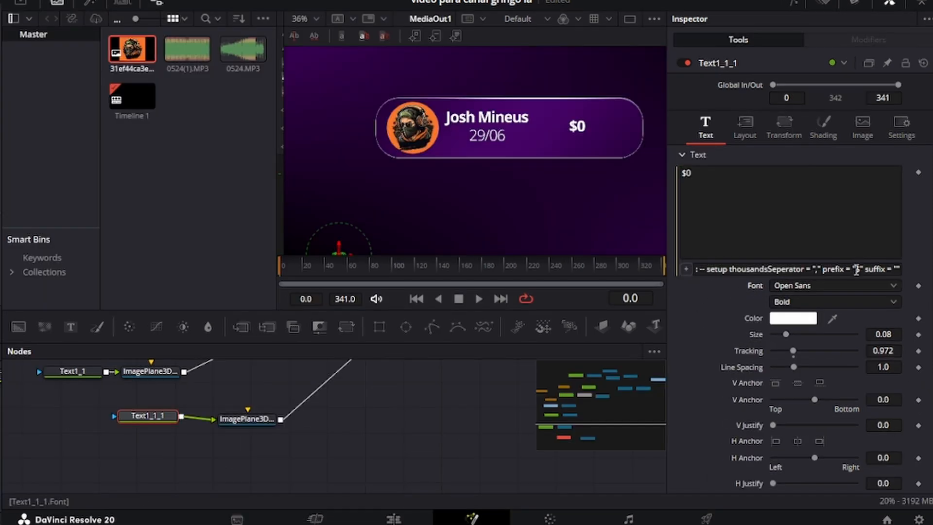
{"action": "left_click", "coordinate": [856, 268]}
{"action": "type", "text": "+"}
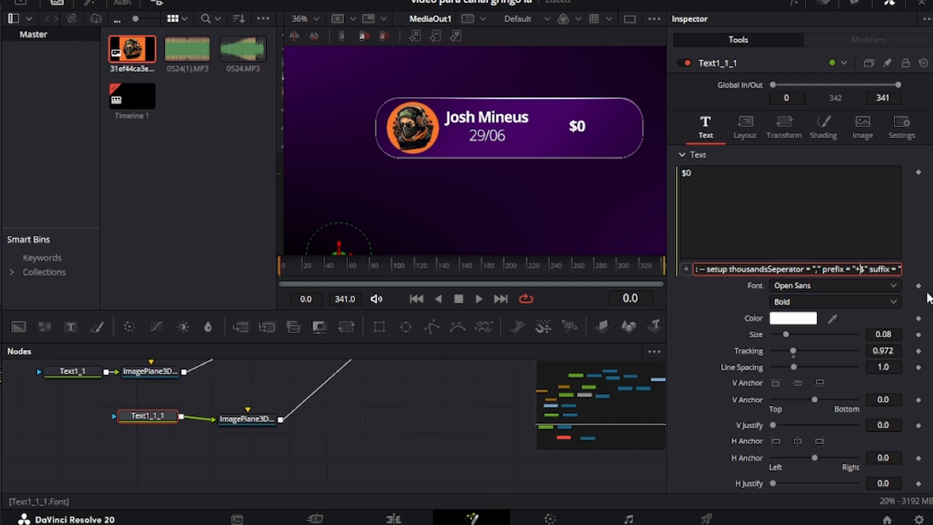
{"action": "key", "text": "Return"}
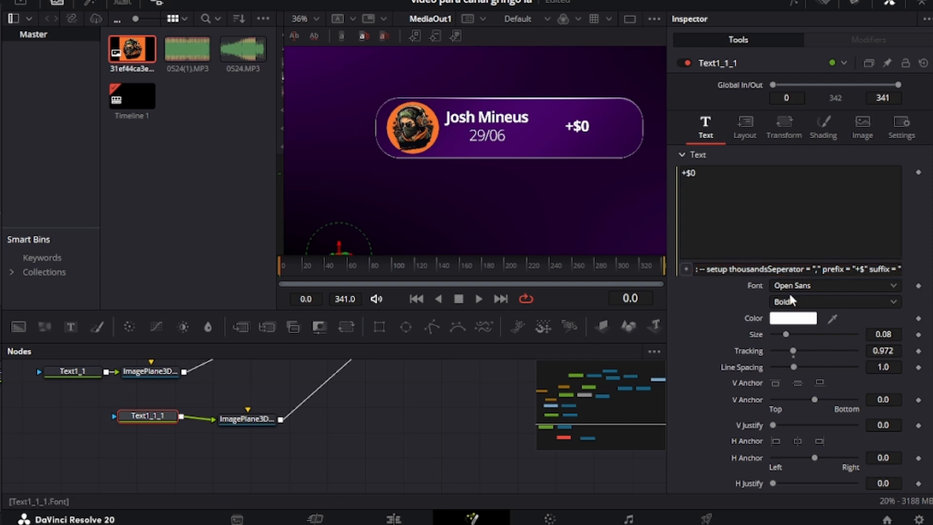
{"action": "left_click", "coordinate": [901, 268]}
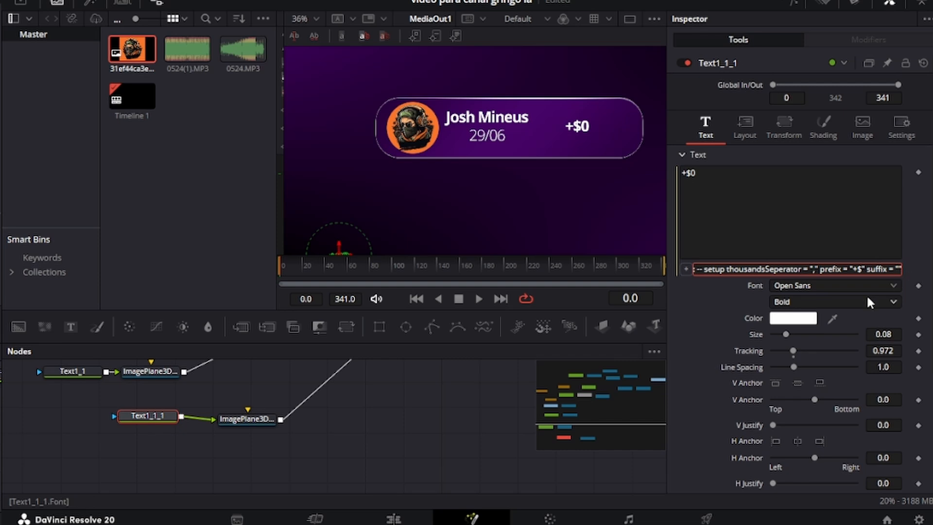
{"action": "left_click", "coordinate": [358, 464]}
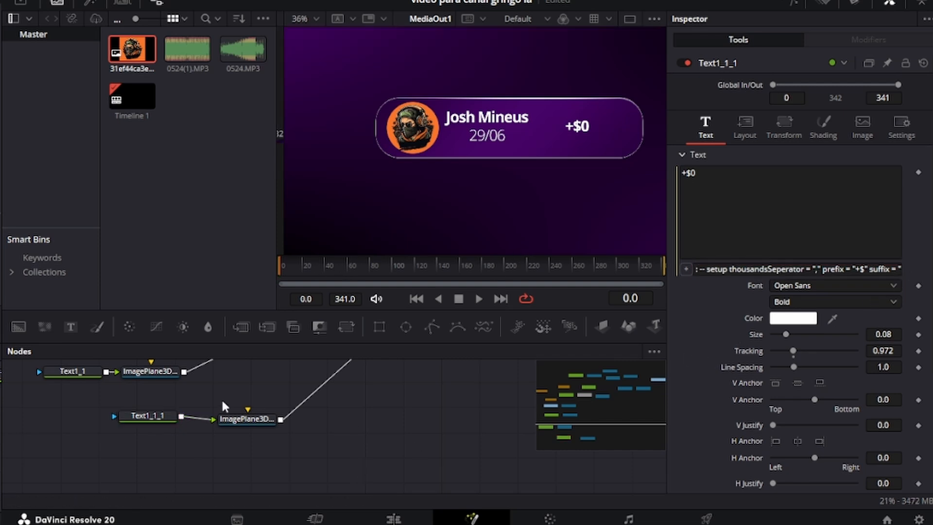
Step: Add a Neo Glow after Background2 and set its quality to Low
{"action": "scroll", "coordinate": [220, 398], "scroll_direction": "up", "scroll_amount": 10}
{"action": "scroll", "coordinate": [354, 451], "scroll_direction": "down", "scroll_amount": 2}
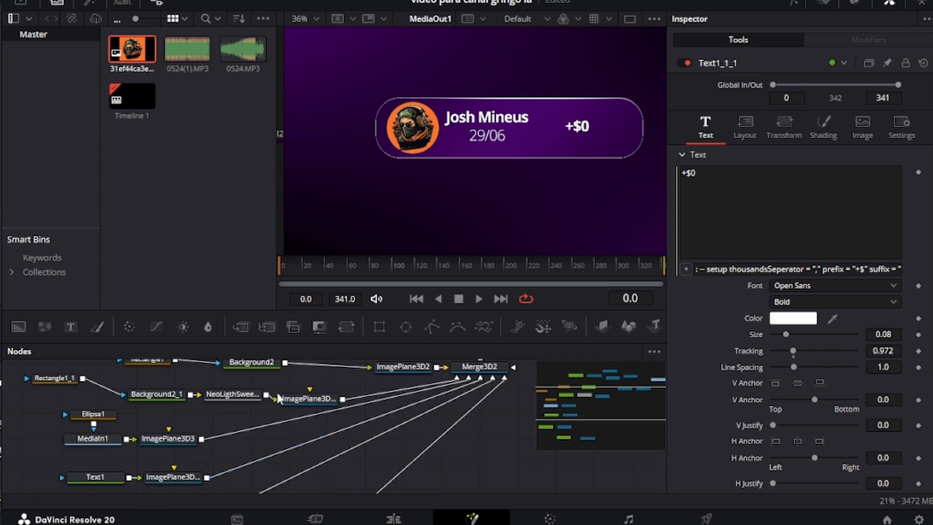
{"action": "scroll", "coordinate": [116, 413], "scroll_direction": "up", "scroll_amount": 2}
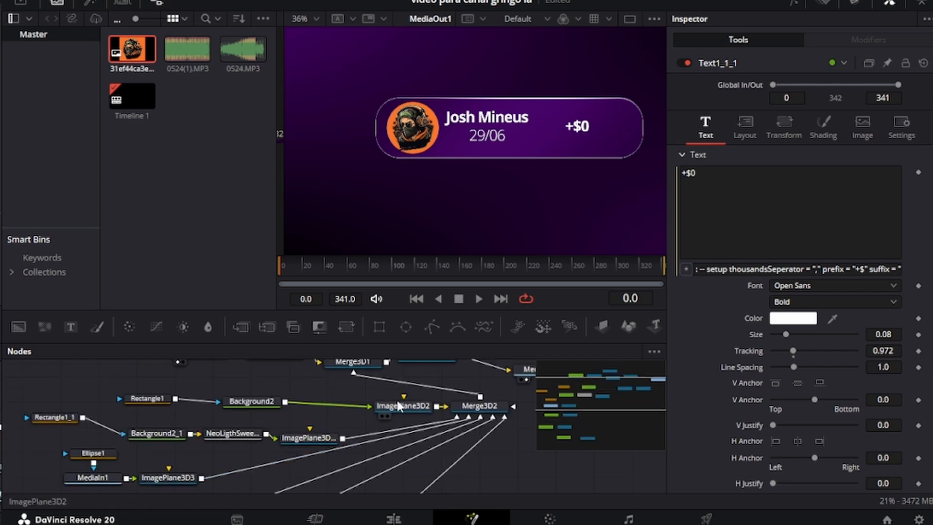
{"action": "left_click", "coordinate": [242, 404]}
{"action": "left_click", "coordinate": [89, 5]}
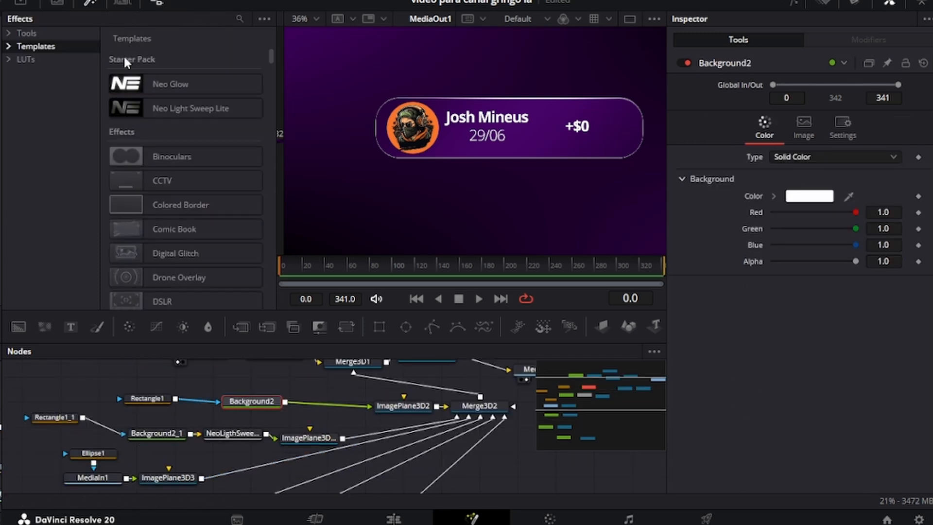
{"action": "left_click", "coordinate": [146, 83]}
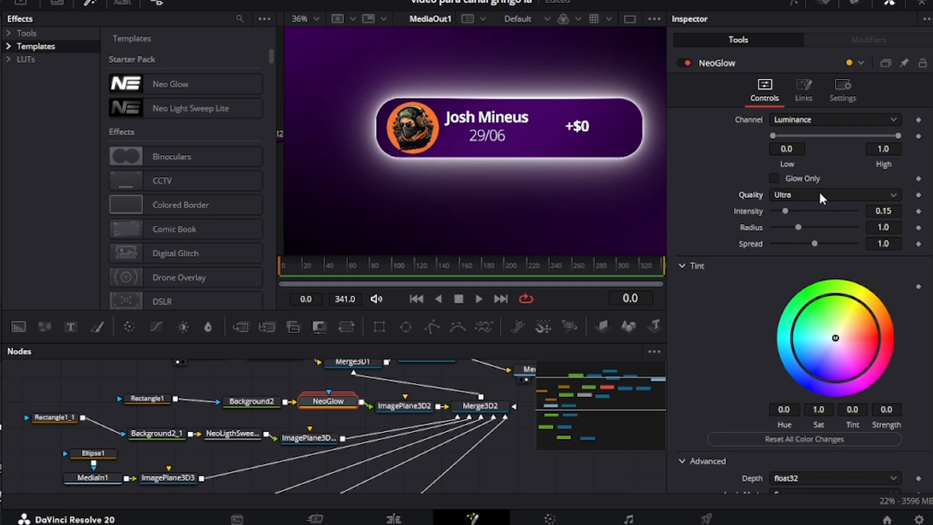
{"action": "left_click", "coordinate": [788, 222]}
{"action": "left_click", "coordinate": [795, 198]}
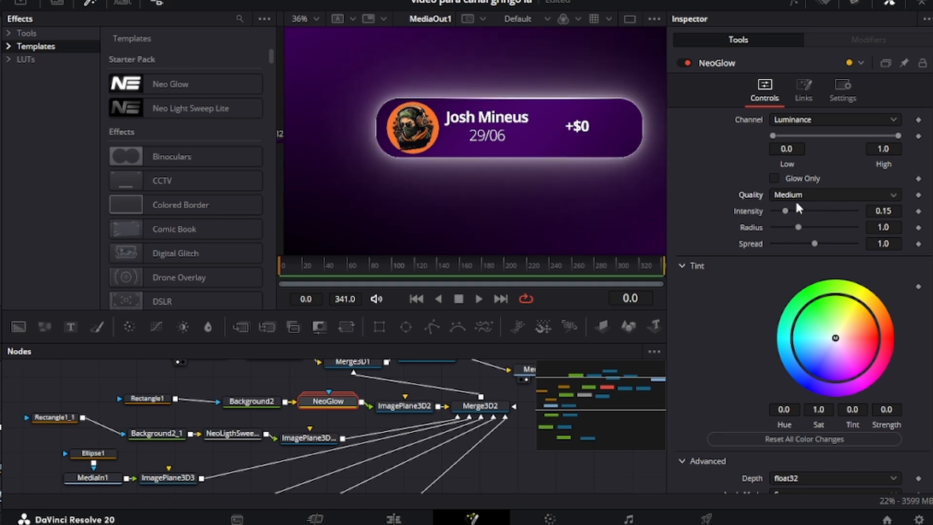
{"action": "left_click", "coordinate": [802, 215]}
{"action": "left_click", "coordinate": [89, 4]}
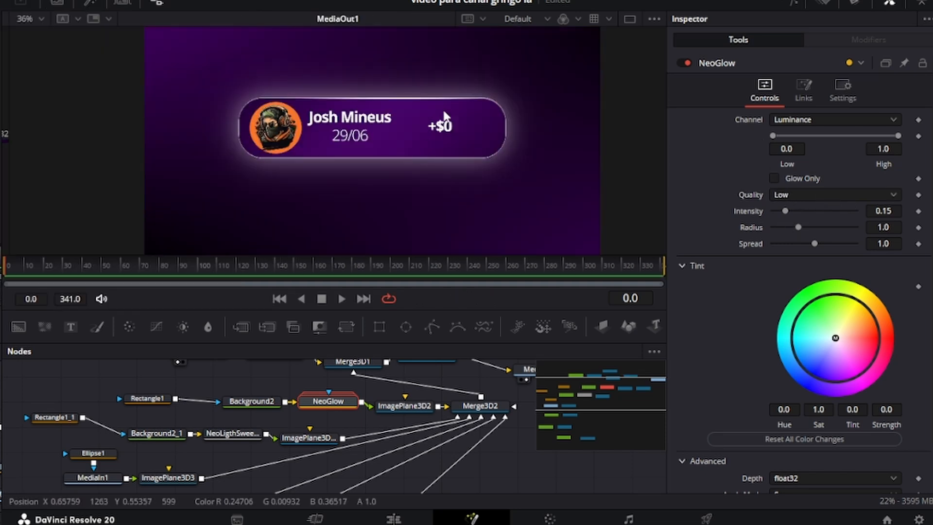
Step: Set the panel glow intensity to 0.039 and spread to 0.97, with a slight tint
{"action": "left_click_drag", "start_coordinate": [785, 211], "coordinate": [782, 211]}
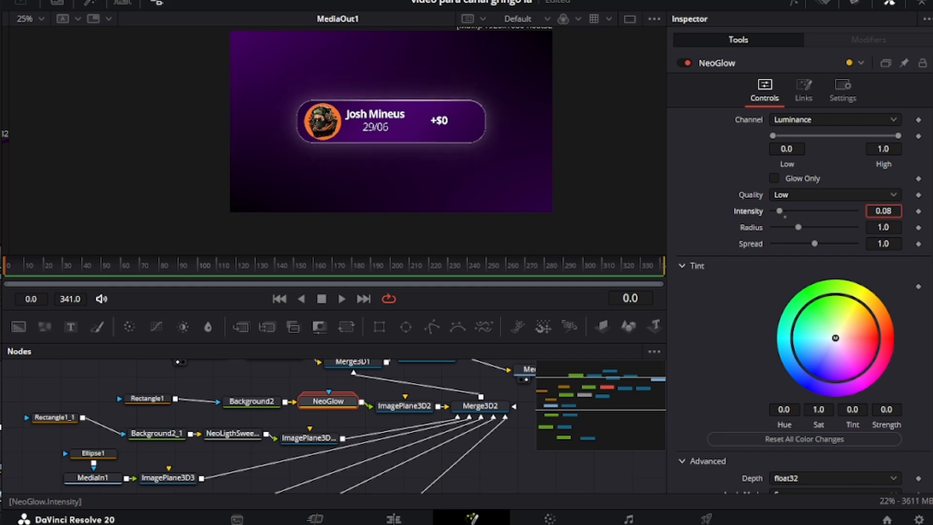
{"action": "scroll", "coordinate": [470, 150], "scroll_direction": "up", "scroll_amount": 4}
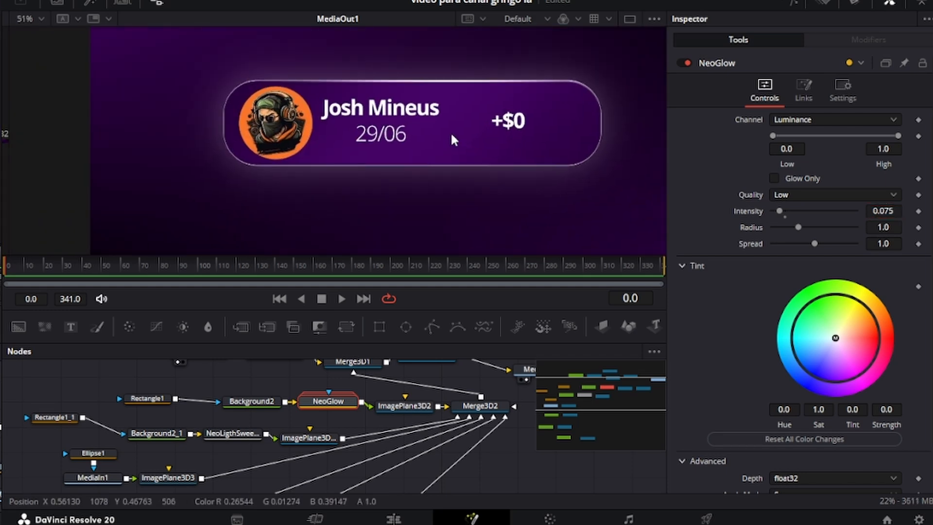
{"action": "scroll", "coordinate": [475, 125], "scroll_direction": "down", "scroll_amount": 2}
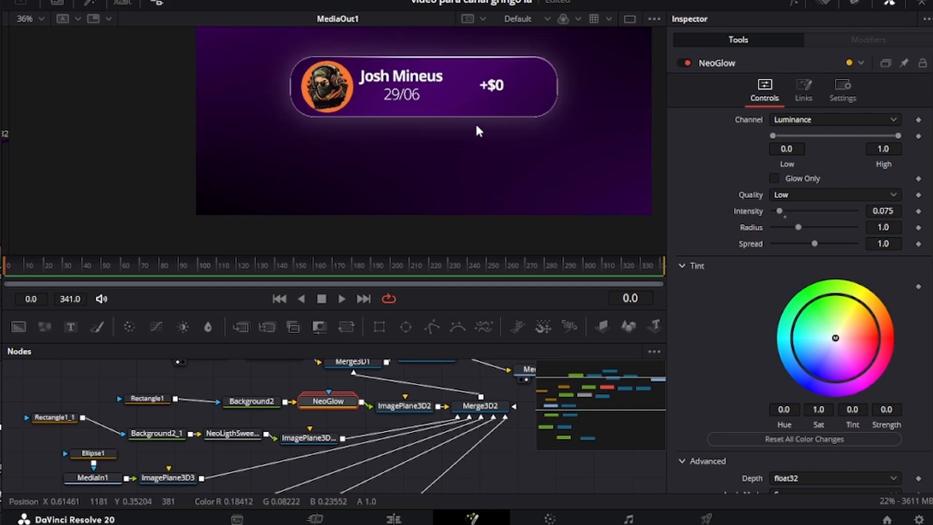
{"action": "left_click_drag", "start_coordinate": [814, 243], "coordinate": [813, 243]}
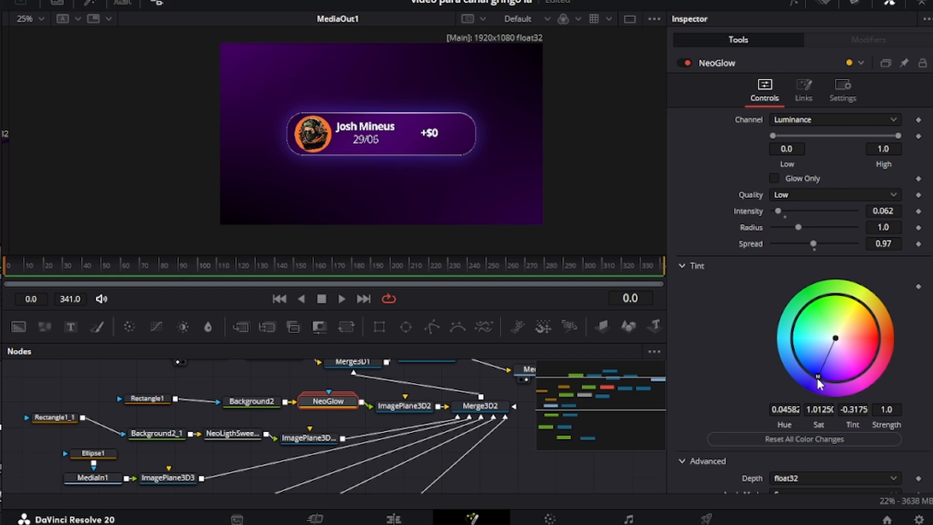
{"action": "mouse_move", "coordinate": [816, 377]}
{"action": "left_mouse_down"}
{"action": "mouse_move", "coordinate": [797, 378]}
{"action": "mouse_move", "coordinate": [806, 381]}
{"action": "left_mouse_up"}
{"action": "left_click_drag", "start_coordinate": [855, 396], "coordinate": [831, 391]}
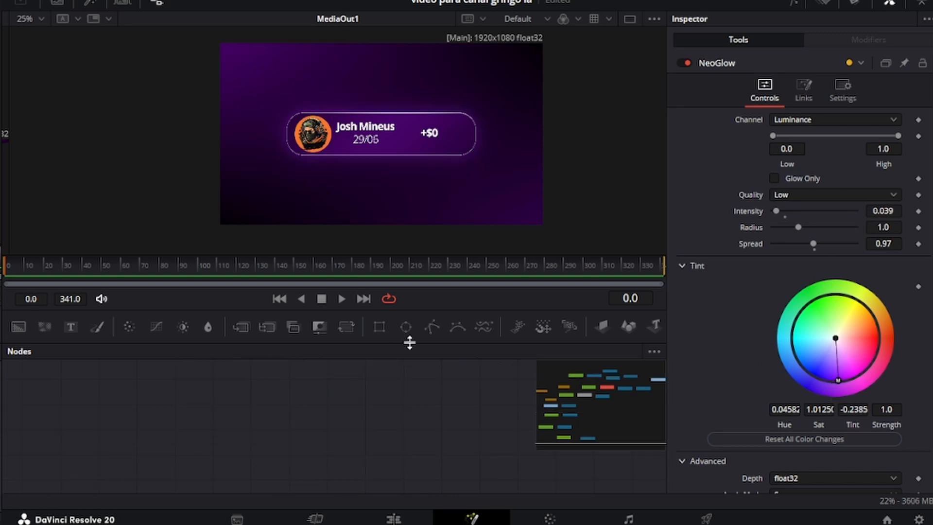
{"action": "left_click_drag", "start_coordinate": [405, 326], "coordinate": [335, 375]}
Step: Place an Ellipse2 mask and paste a copy of the Background2_1 gradient after it
{"action": "left_click_drag", "start_coordinate": [112, 398], "coordinate": [93, 404]}
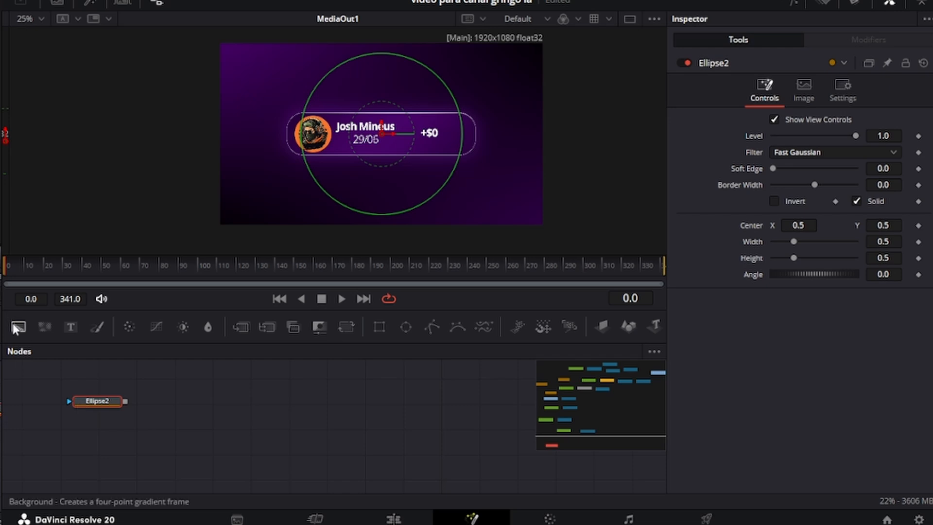
{"action": "scroll", "coordinate": [141, 403], "scroll_direction": "up", "scroll_amount": 1}
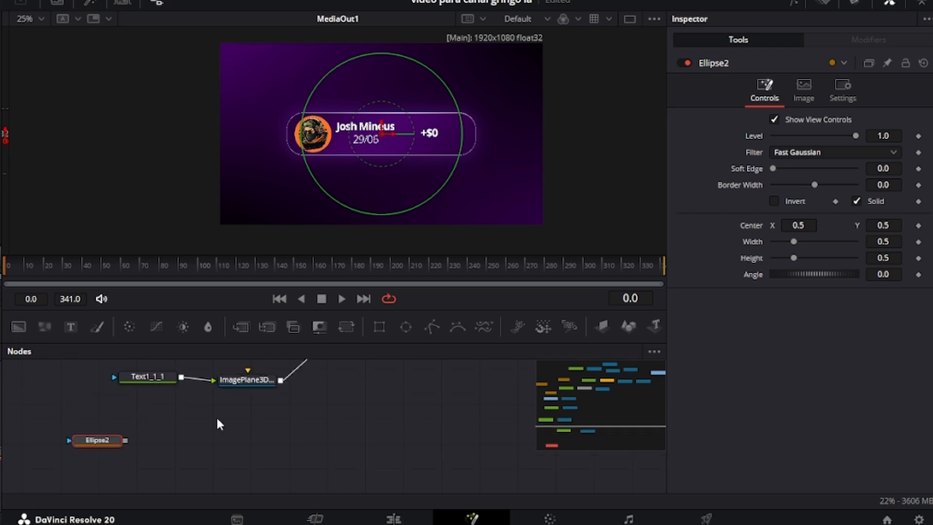
{"action": "scroll", "coordinate": [189, 407], "scroll_direction": "up", "scroll_amount": 3}
{"action": "scroll", "coordinate": [202, 406], "scroll_direction": "up", "scroll_amount": 1}
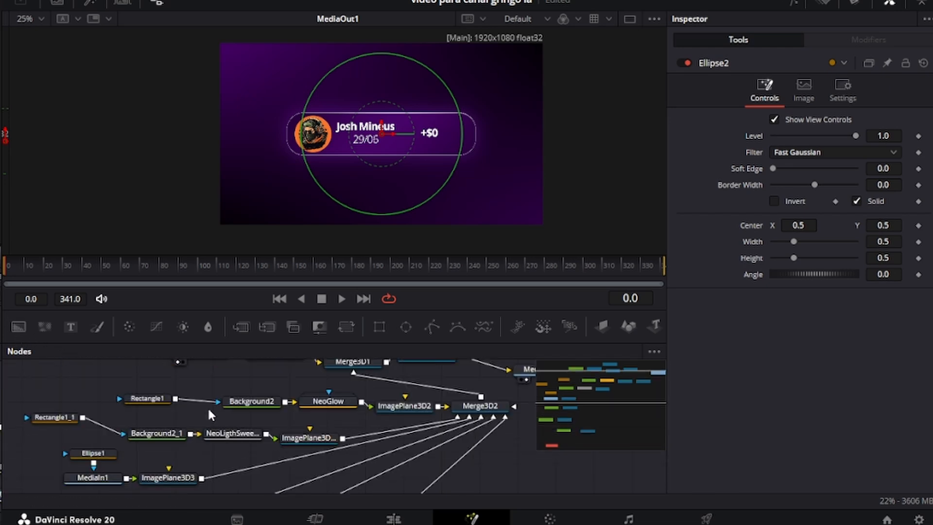
{"action": "left_click", "coordinate": [258, 401]}
{"action": "scroll", "coordinate": [255, 403], "scroll_direction": "up", "scroll_amount": 1}
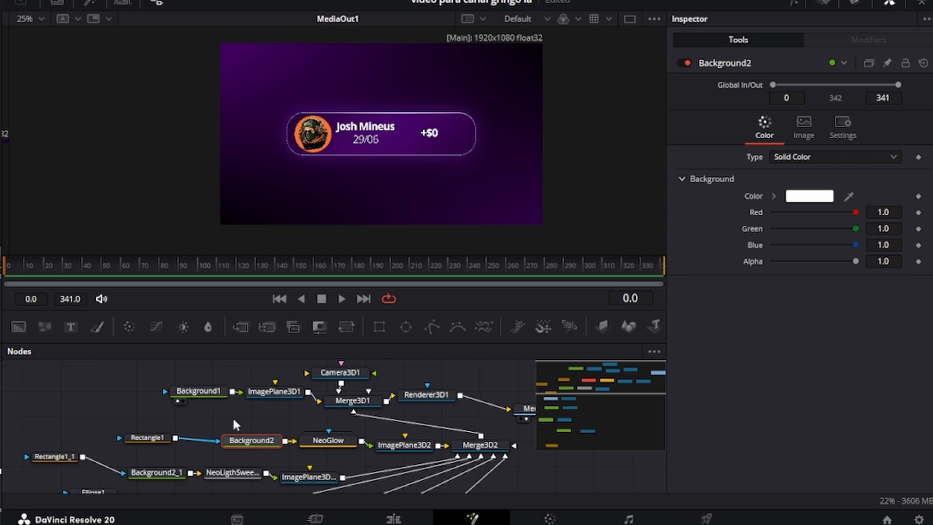
{"action": "scroll", "coordinate": [284, 395], "scroll_direction": "down", "scroll_amount": 1}
{"action": "left_click", "coordinate": [165, 432]}
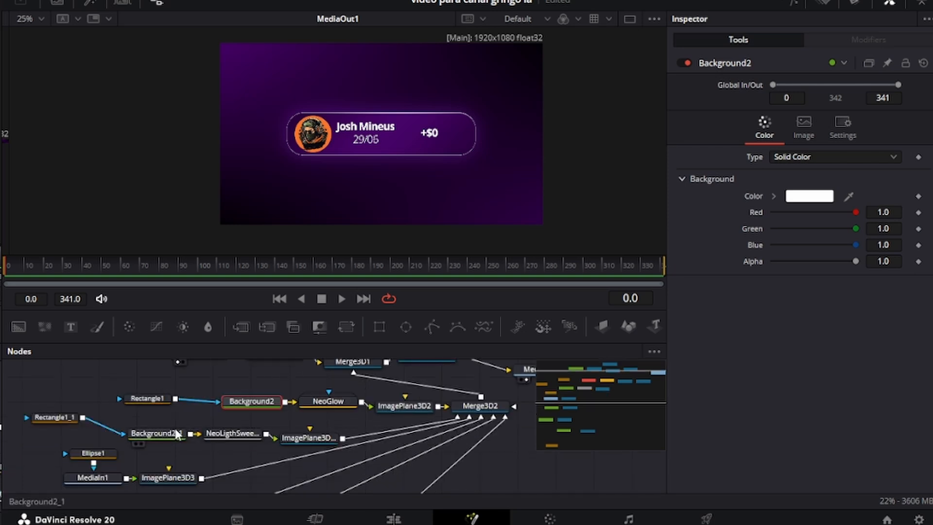
{"action": "scroll", "coordinate": [179, 398], "scroll_direction": "down", "scroll_amount": 7}
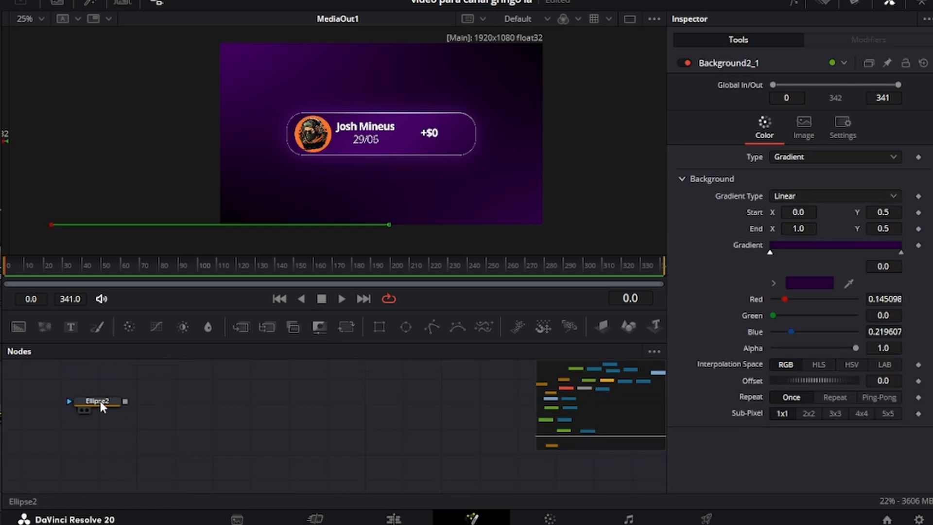
{"action": "left_click", "coordinate": [97, 427]}
{"action": "key", "text": "ctrl+v"}
{"action": "left_click_drag", "start_coordinate": [98, 427], "coordinate": [142, 404]}
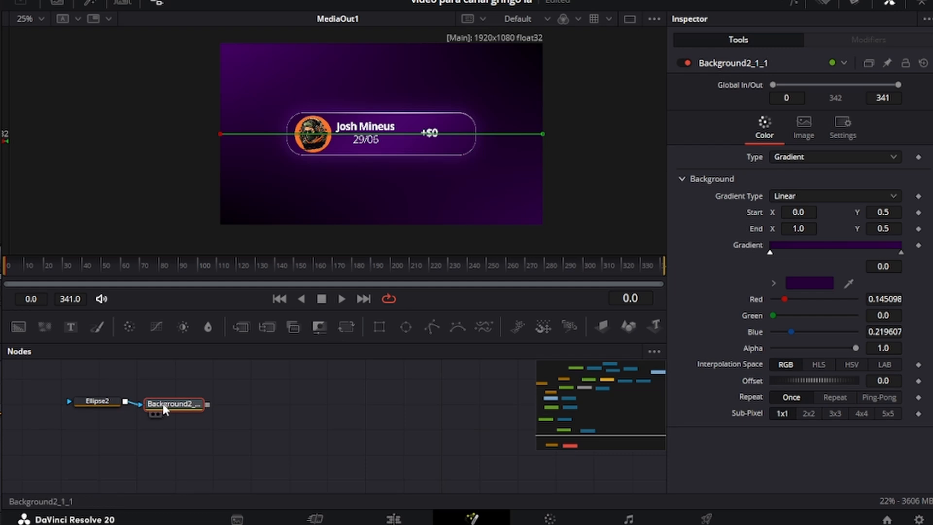
{"action": "scroll", "coordinate": [285, 425], "scroll_direction": "up", "scroll_amount": 1}
Step: Paste an ImagePlane3D copy for the gradient and connect it into the 3D scene
{"action": "left_click", "coordinate": [247, 380]}
{"action": "key", "text": "ctrl+c"}
{"action": "left_click", "coordinate": [178, 449]}
{"action": "key", "text": "ctrl+v"}
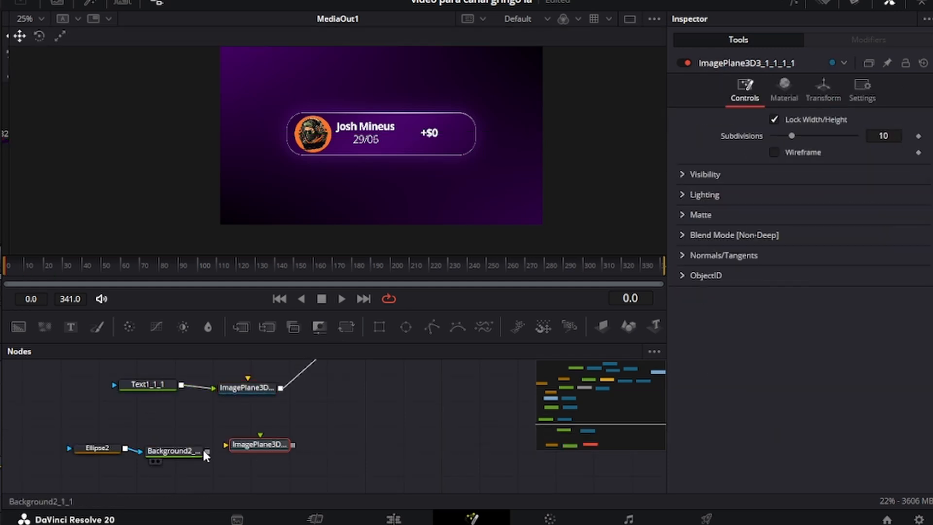
{"action": "left_click_drag", "start_coordinate": [207, 451], "coordinate": [480, 379]}
{"action": "scroll", "coordinate": [291, 379], "scroll_direction": "down", "scroll_amount": 3}
{"action": "scroll", "coordinate": [204, 374], "scroll_direction": "down", "scroll_amount": 3}
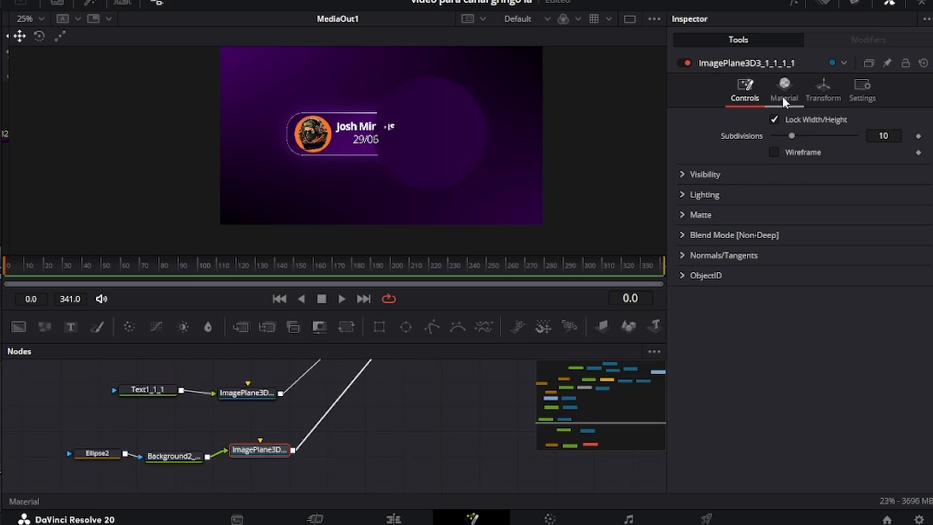
Step: Place the circle plane at X 0.239, Y -0.269 and scale it to 0.619
{"action": "left_click", "coordinate": [823, 90]}
{"action": "left_click_drag", "start_coordinate": [888, 152], "coordinate": [857, 152]}
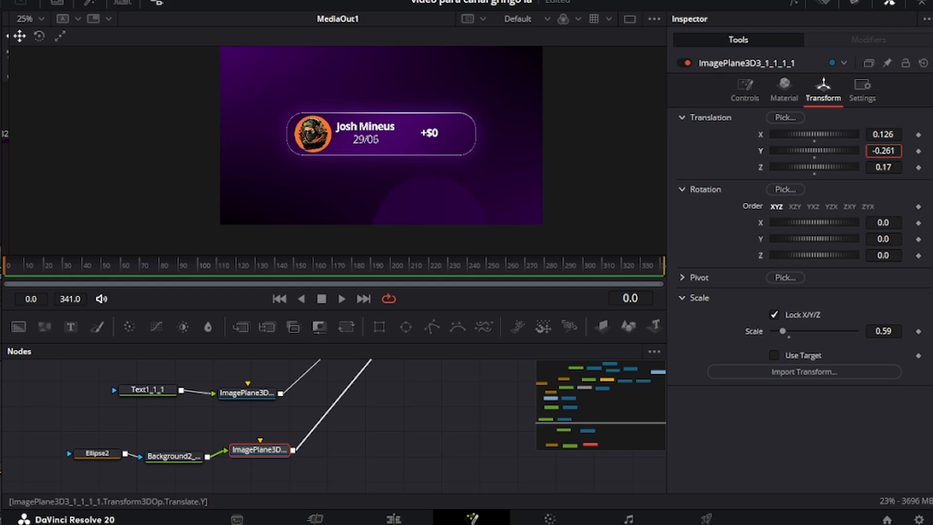
{"action": "left_click_drag", "start_coordinate": [884, 329], "coordinate": [891, 329]}
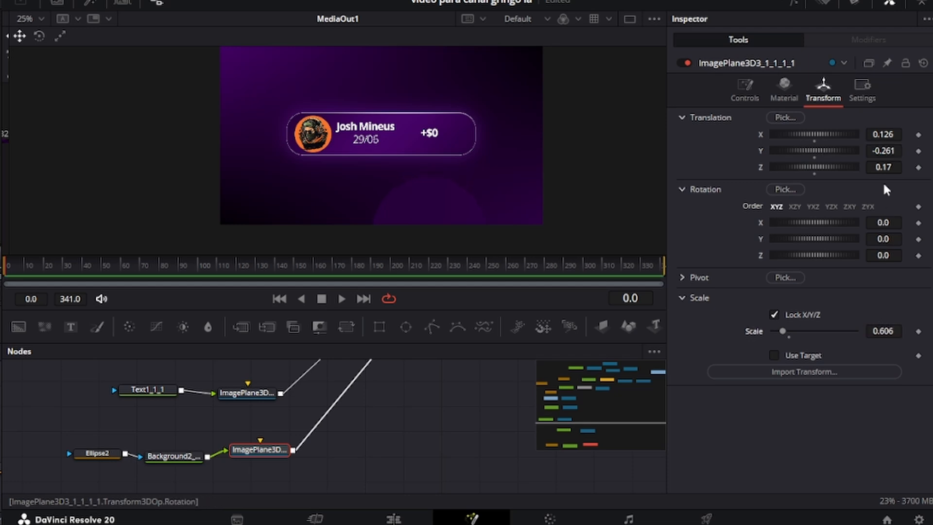
{"action": "mouse_move", "coordinate": [883, 151]}
{"action": "left_mouse_down"}
{"action": "mouse_move", "coordinate": [918, 151]}
{"action": "mouse_move", "coordinate": [895, 151]}
{"action": "left_mouse_up"}
{"action": "left_click_drag", "start_coordinate": [883, 331], "coordinate": [891, 331]}
{"action": "left_click_drag", "start_coordinate": [896, 151], "coordinate": [924, 134]}
{"action": "left_click", "coordinate": [152, 466]}
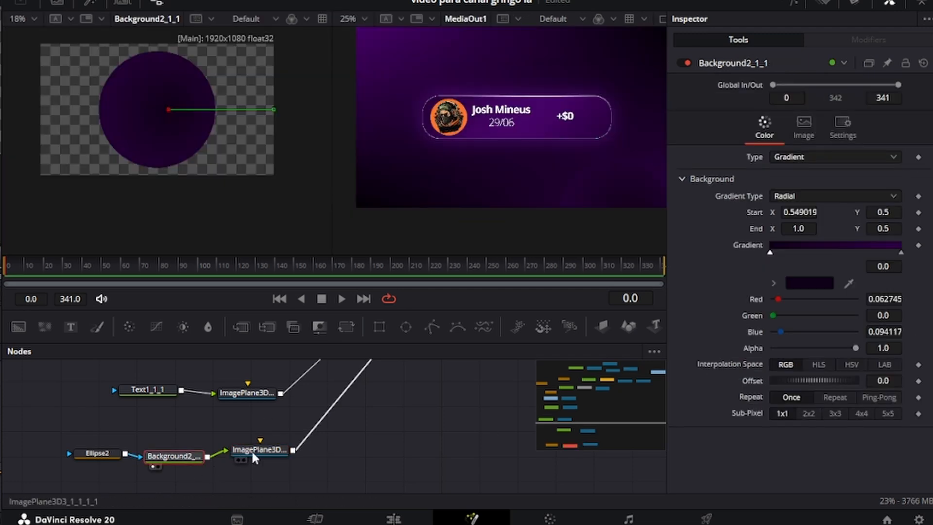
Step: Add a Neo Glow after Background2_1_1 and raise its spread to 1.282
{"action": "left_click_drag", "start_coordinate": [252, 450], "coordinate": [359, 457]}
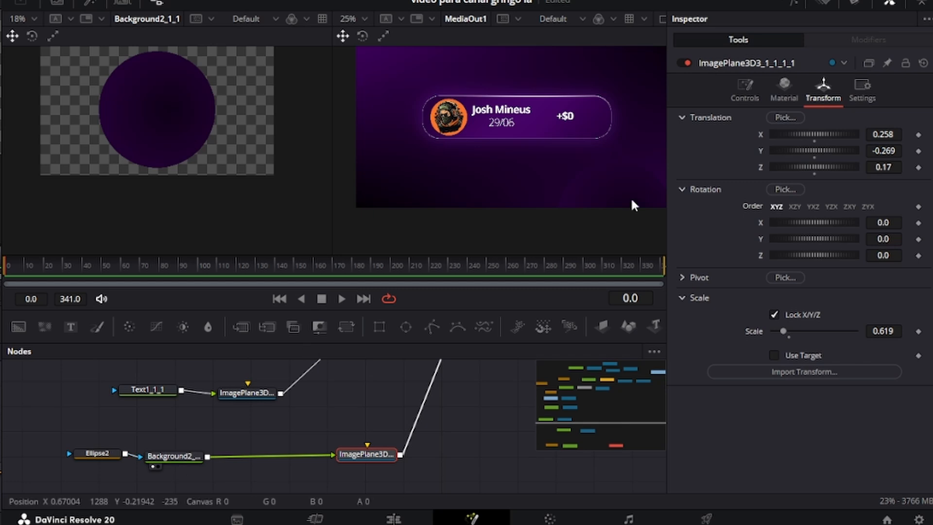
{"action": "left_click", "coordinate": [188, 456]}
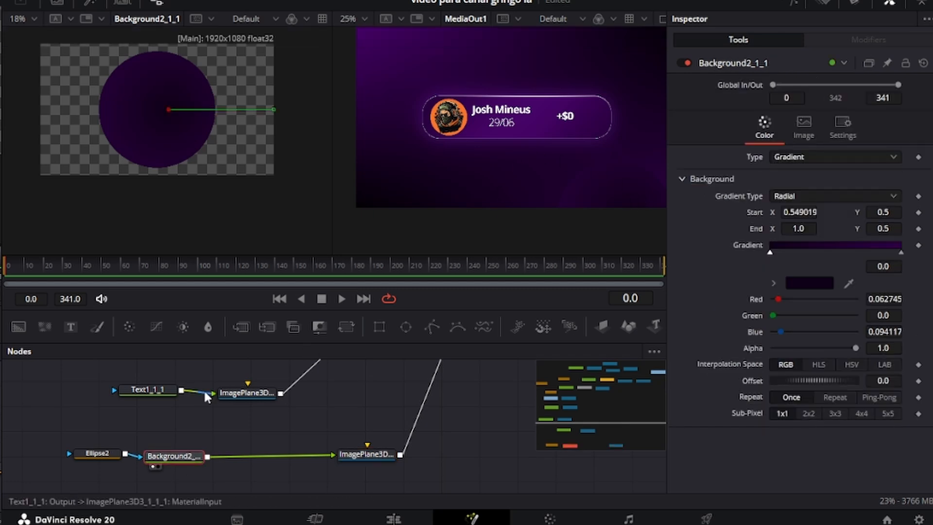
{"action": "left_click", "coordinate": [92, 2]}
{"action": "double_click", "coordinate": [170, 84]}
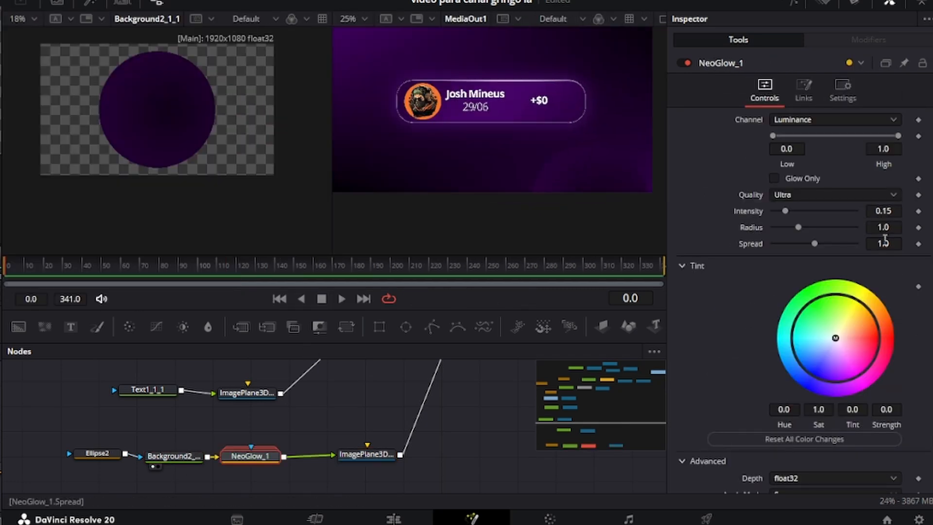
{"action": "left_click_drag", "start_coordinate": [885, 243], "coordinate": [922, 243]}
{"action": "key", "text": "ctrl+z"}
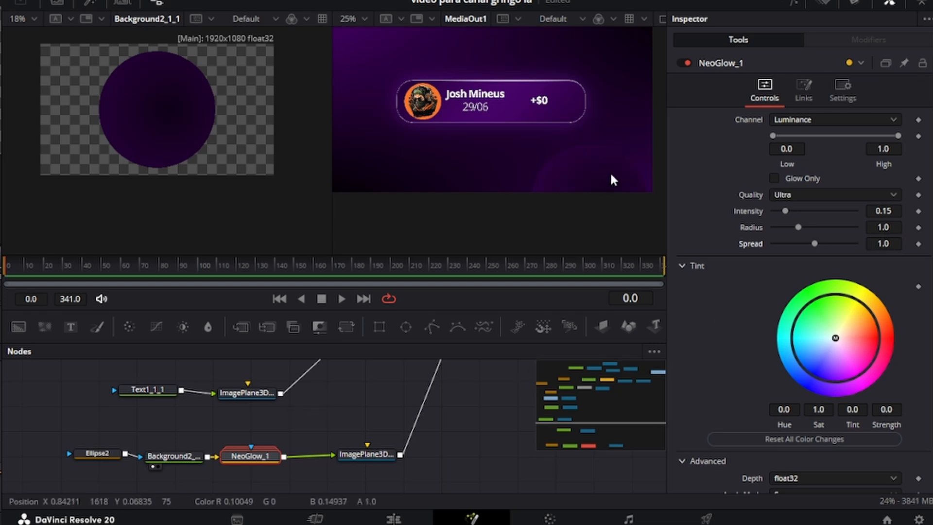
{"action": "left_click_drag", "start_coordinate": [883, 211], "coordinate": [896, 211]}
{"action": "key", "text": "ctrl+z"}
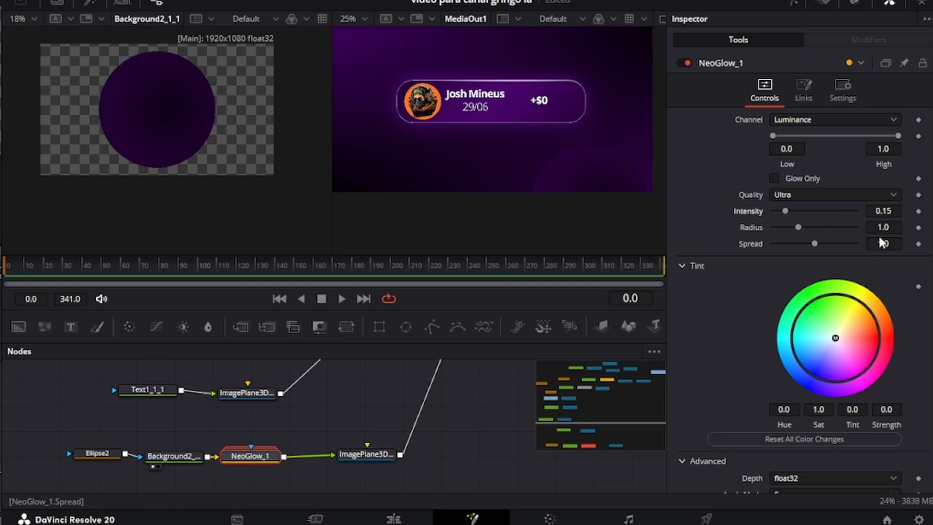
{"action": "left_click_drag", "start_coordinate": [872, 243], "coordinate": [900, 243]}
{"action": "scroll", "coordinate": [525, 118], "scroll_direction": "down", "scroll_amount": 1}
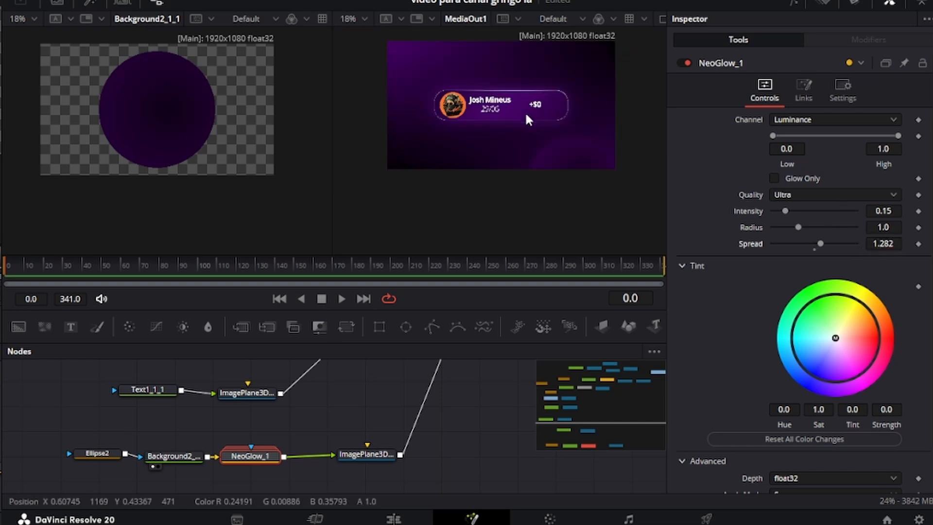
{"action": "scroll", "coordinate": [400, 444], "scroll_direction": "down", "scroll_amount": 1}
{"action": "left_click_drag", "start_coordinate": [399, 446], "coordinate": [112, 418]}
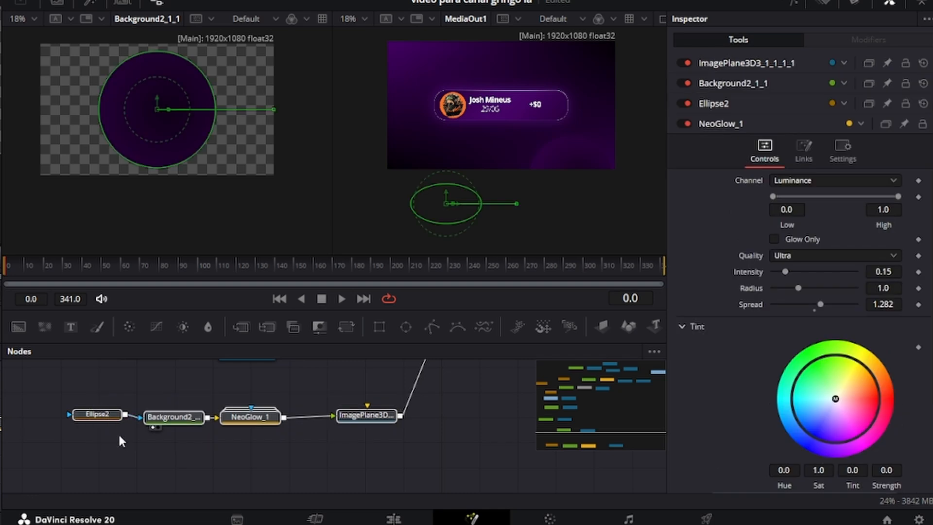
Step: Paste a duplicate of the selected glow circle chain
{"action": "key", "text": "ctrl+c"}
{"action": "key", "text": "ctrl+v"}
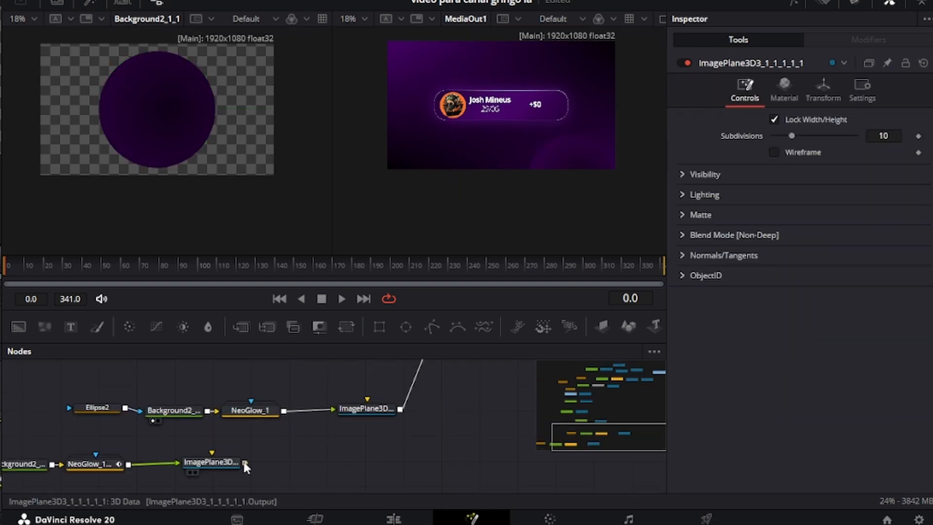
{"action": "scroll", "coordinate": [477, 383], "scroll_direction": "up", "scroll_amount": 5}
{"action": "scroll", "coordinate": [477, 384], "scroll_direction": "down", "scroll_amount": 8}
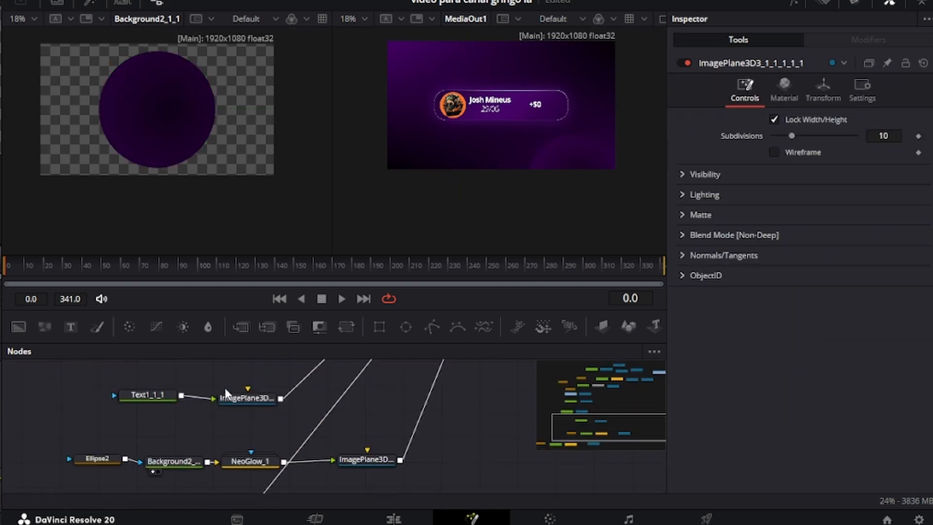
Step: Reposition the copied circle plane slightly left and push it back to depth 0.8
{"action": "left_click", "coordinate": [219, 430]}
{"action": "left_click", "coordinate": [823, 90]}
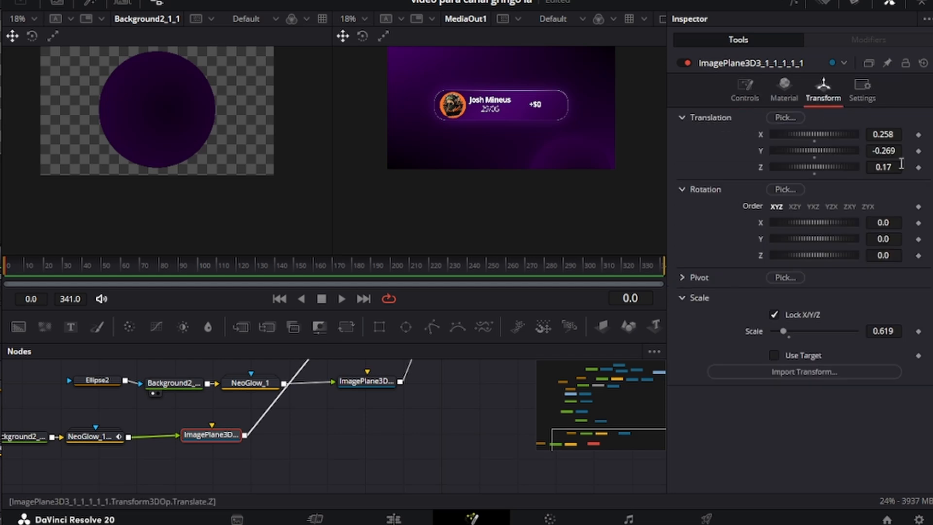
{"action": "left_click_drag", "start_coordinate": [814, 150], "coordinate": [772, 150]}
{"action": "left_click_drag", "start_coordinate": [670, 150], "coordinate": [494, 150]}
{"action": "left_click_drag", "start_coordinate": [814, 167], "coordinate": [832, 167]}
{"action": "left_click_drag", "start_coordinate": [814, 134], "coordinate": [566, 134]}
{"action": "left_click_drag", "start_coordinate": [801, 150], "coordinate": [923, 151]}
{"action": "left_click_drag", "start_coordinate": [566, 135], "coordinate": [763, 148]}
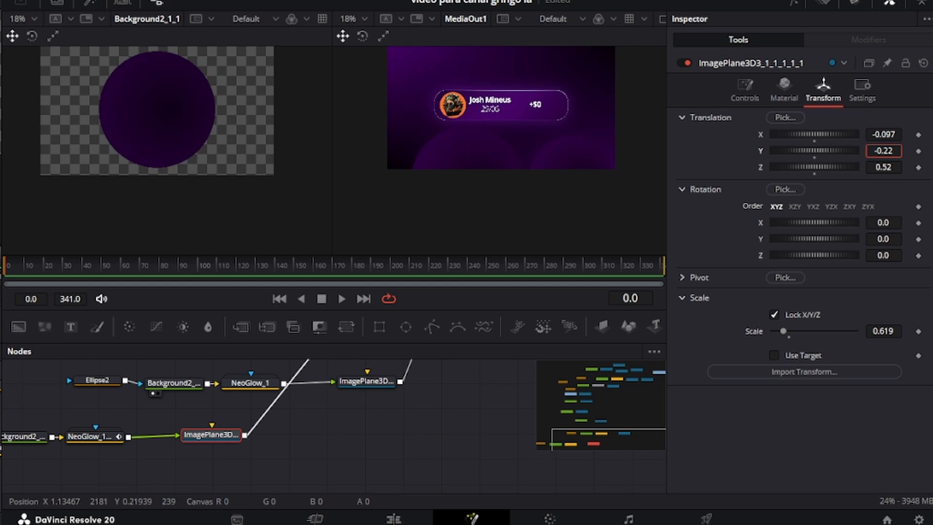
{"action": "left_click_drag", "start_coordinate": [883, 134], "coordinate": [867, 134]}
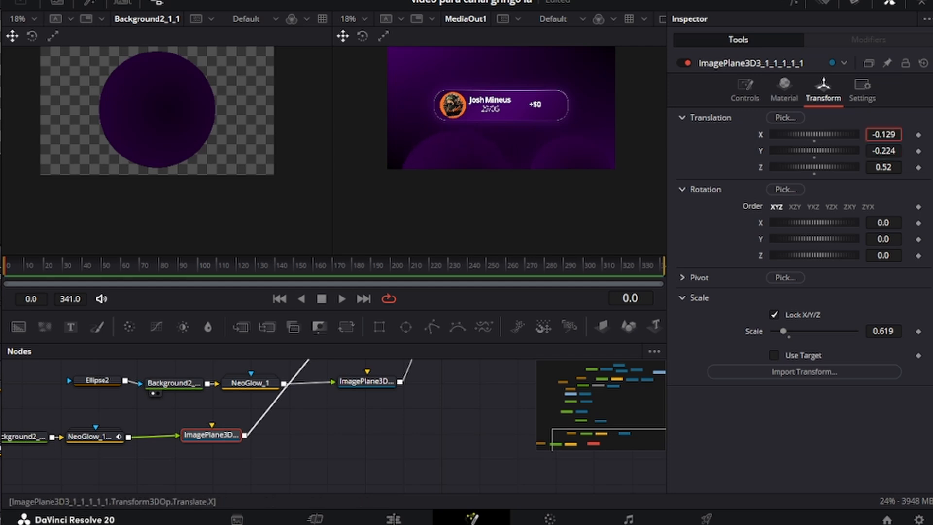
{"action": "mouse_move", "coordinate": [884, 167]}
{"action": "left_mouse_down"}
{"action": "mouse_move", "coordinate": [904, 167]}
{"action": "mouse_move", "coordinate": [892, 167]}
{"action": "left_mouse_up"}
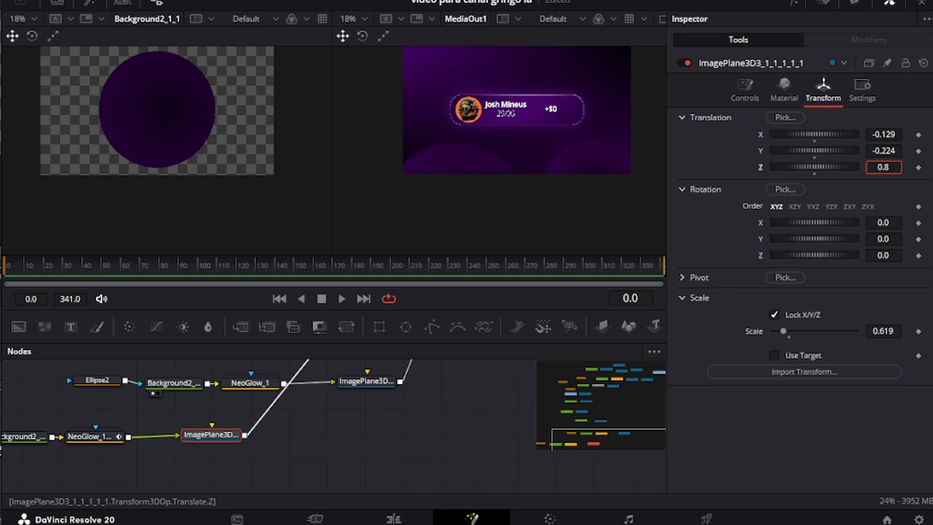
Step: Duplicate the Ellipse2 glow circle chain again and wire its plane into Merge3D2
{"action": "left_click_drag", "start_coordinate": [534, 139], "coordinate": [545, 156]}
{"action": "left_click", "coordinate": [368, 457]}
{"action": "scroll", "coordinate": [368, 456], "scroll_direction": "down", "scroll_amount": 2}
{"action": "left_click_drag", "start_coordinate": [368, 452], "coordinate": [378, 470]}
{"action": "left_click_drag", "start_coordinate": [404, 440], "coordinate": [196, 409]}
{"action": "scroll", "coordinate": [407, 443], "scroll_direction": "down", "scroll_amount": 2}
{"action": "key", "text": "ctrl+c"}
{"action": "key", "text": "ctrl+v"}
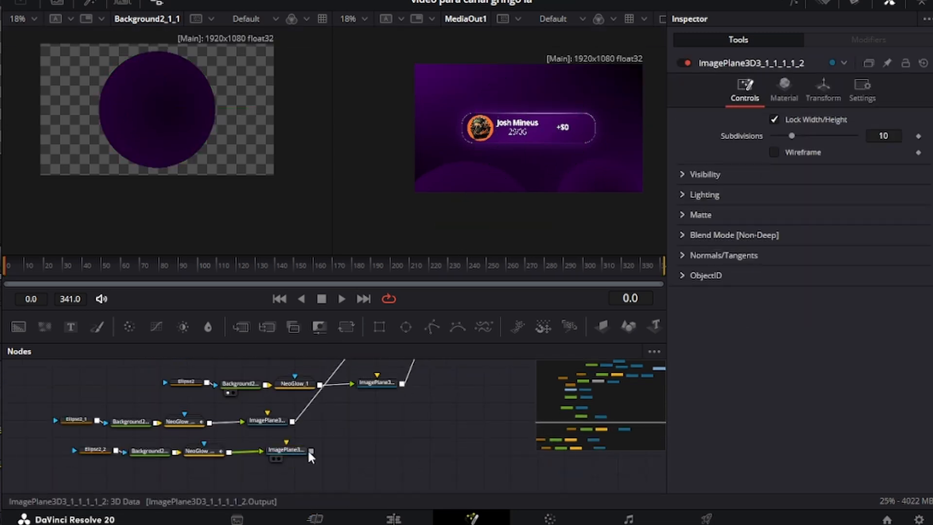
{"action": "left_click_drag", "start_coordinate": [309, 451], "coordinate": [463, 384]}
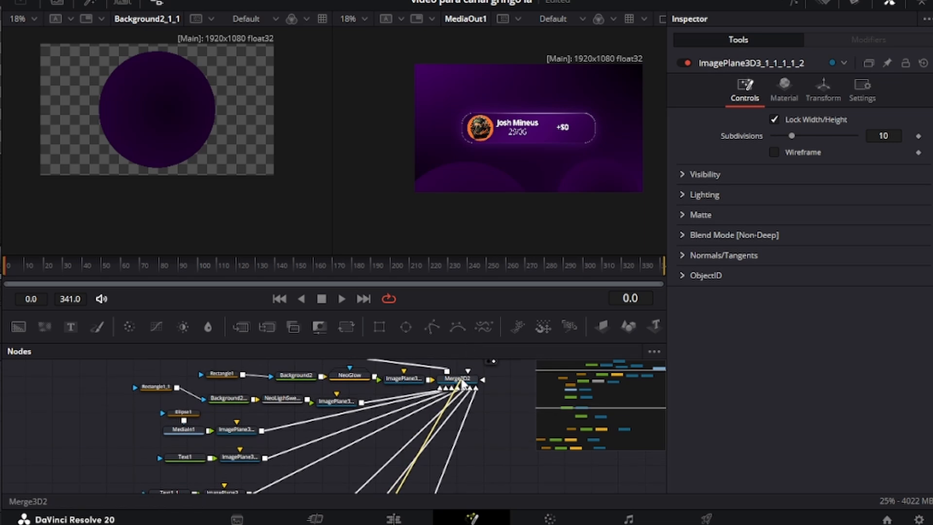
{"action": "scroll", "coordinate": [314, 385], "scroll_direction": "down", "scroll_amount": 3}
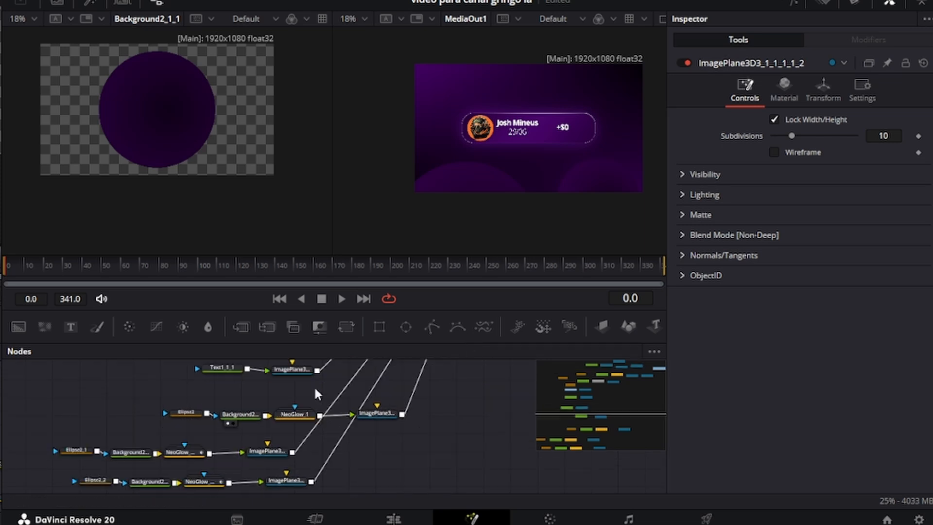
Step: Move the newest glow circle up to X -0.001, Y 0.331
{"action": "left_click", "coordinate": [836, 95]}
{"action": "left_click_drag", "start_coordinate": [883, 151], "coordinate": [851, 134]}
{"action": "left_click_drag", "start_coordinate": [883, 134], "coordinate": [880, 134]}
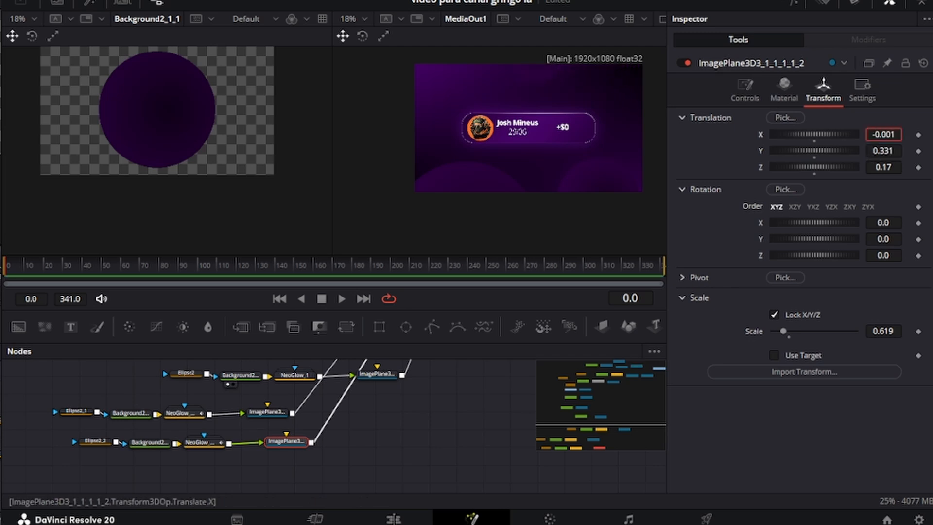
{"action": "scroll", "coordinate": [488, 127], "scroll_direction": "up", "scroll_amount": 1}
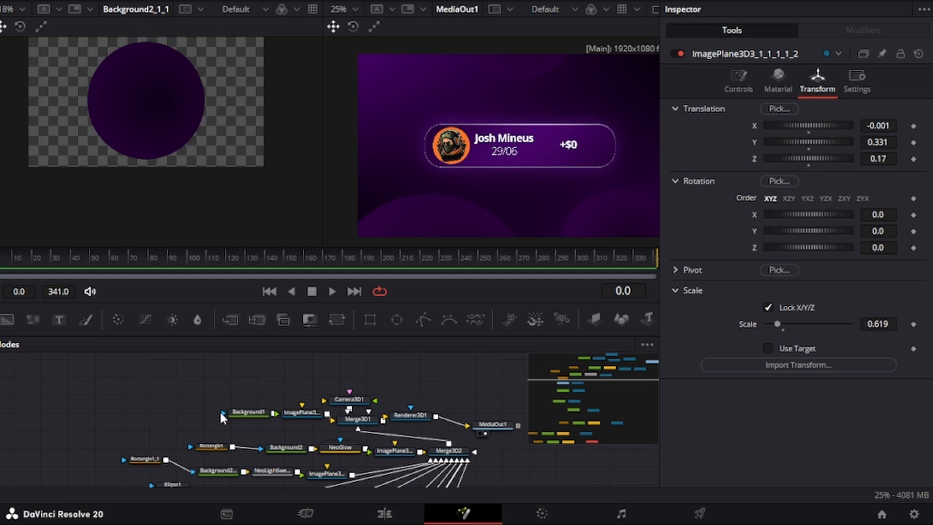
Step: Keyframe Rectangle1_1's Center, Width and Height at frame 47, and set its width to 0 at frame 0
{"action": "scroll", "coordinate": [212, 403], "scroll_direction": "down", "scroll_amount": 2}
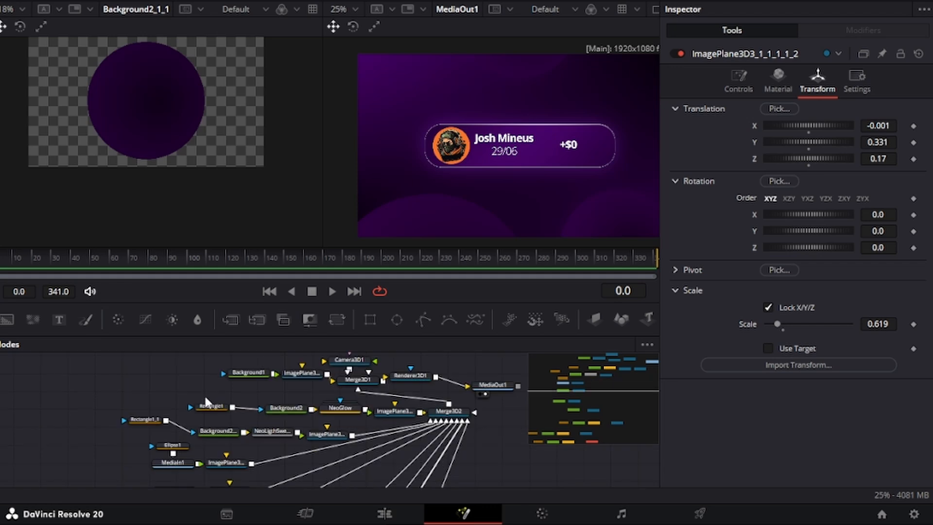
{"action": "left_click", "coordinate": [144, 420]}
{"action": "scroll", "coordinate": [165, 417], "scroll_direction": "down", "scroll_amount": 2}
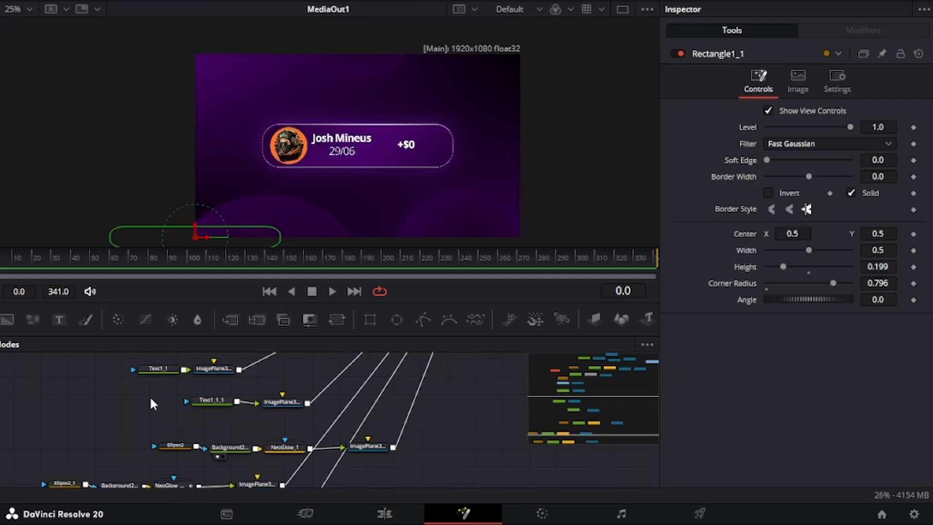
{"action": "scroll", "coordinate": [161, 430], "scroll_direction": "up", "scroll_amount": 2}
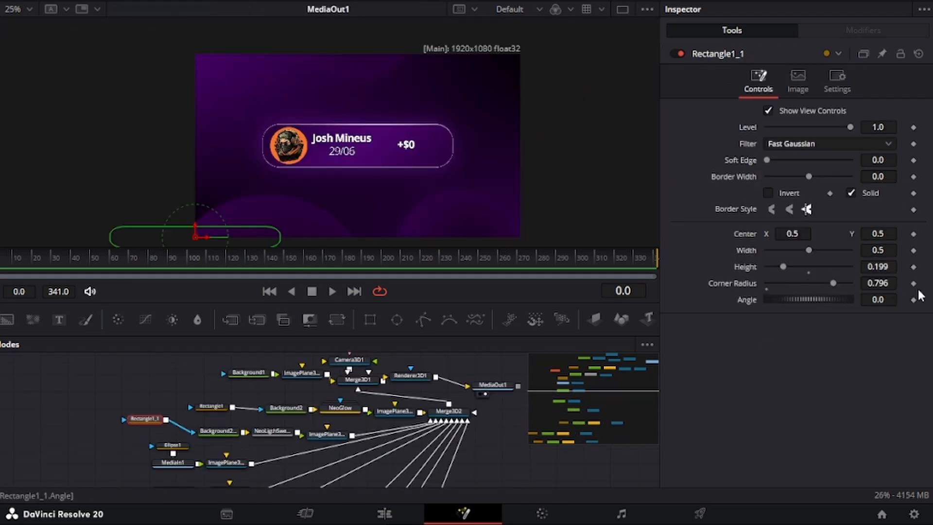
{"action": "left_click", "coordinate": [914, 234]}
{"action": "left_click", "coordinate": [913, 250]}
{"action": "left_click", "coordinate": [913, 267]}
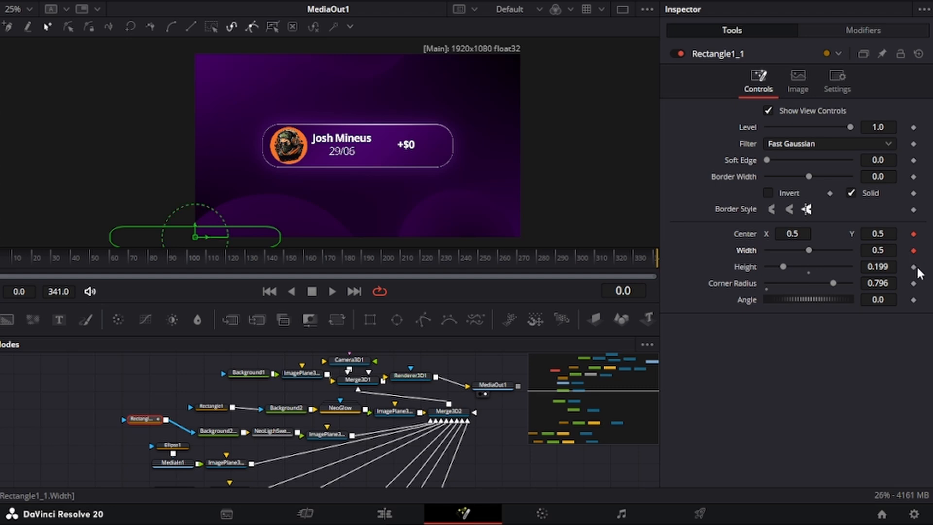
{"action": "left_click_drag", "start_coordinate": [10, 261], "coordinate": [44, 251]}
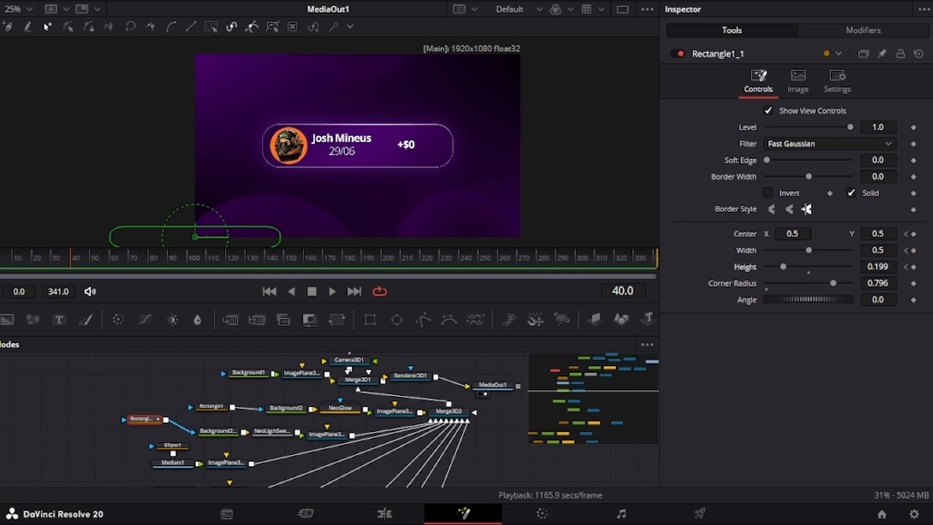
{"action": "left_click", "coordinate": [73, 256]}
{"action": "left_click", "coordinate": [83, 257]}
{"action": "left_click", "coordinate": [913, 234]}
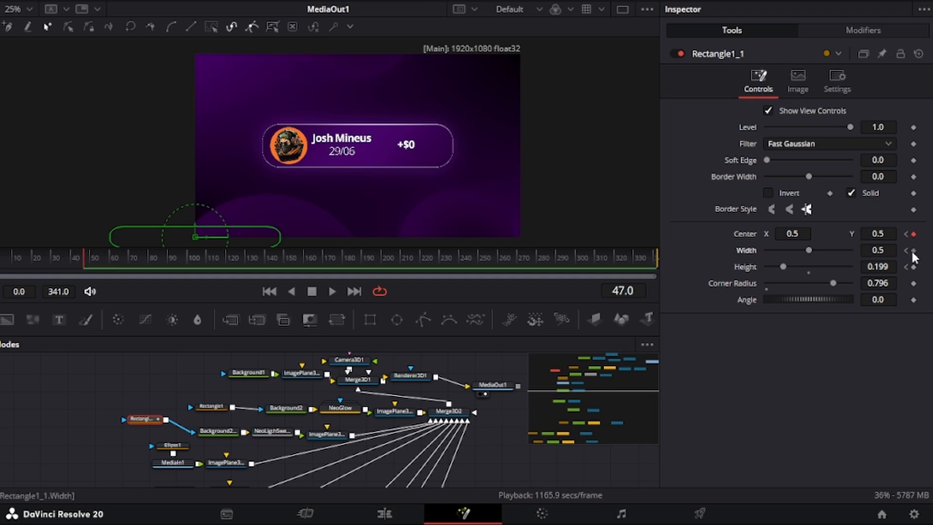
{"action": "left_click", "coordinate": [914, 251]}
{"action": "left_click", "coordinate": [914, 267]}
{"action": "left_click", "coordinate": [906, 267]}
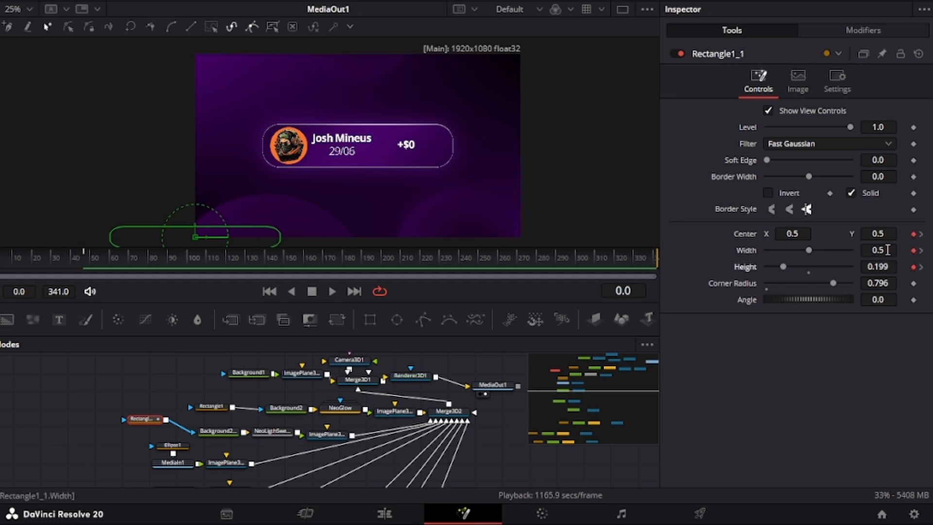
{"action": "left_click_drag", "start_coordinate": [887, 250], "coordinate": [743, 250]}
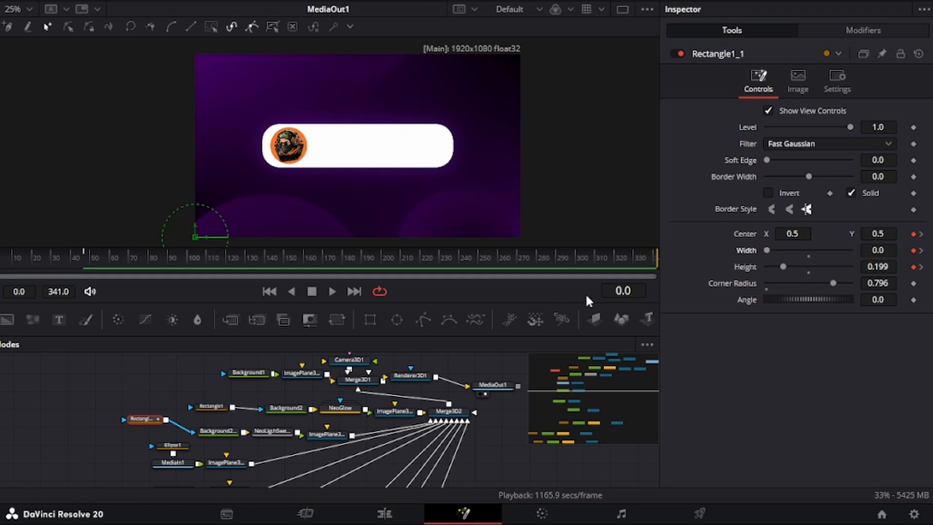
Step: Keyframe Rectangle1's Center and Width at frame 47, zero its width at frame 0, and preview
{"action": "left_click", "coordinate": [213, 408]}
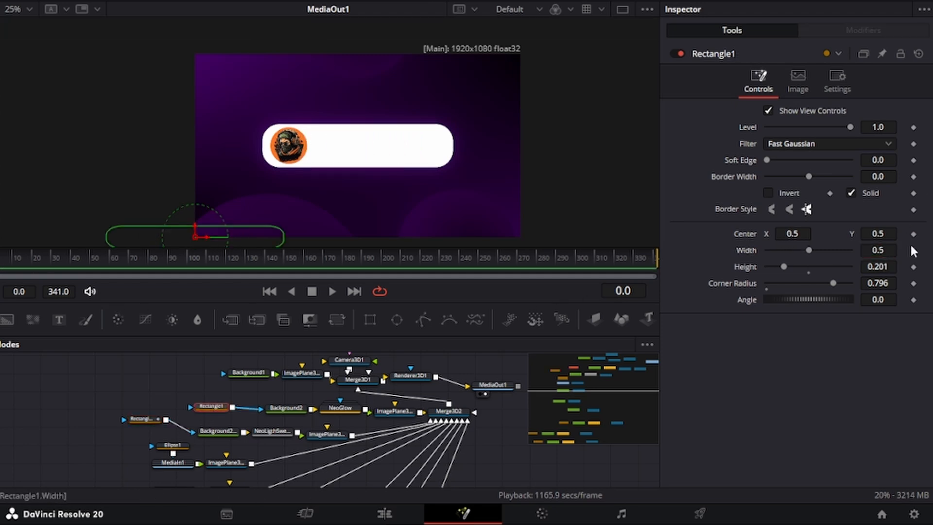
{"action": "left_click", "coordinate": [155, 418]}
{"action": "left_click_drag", "start_coordinate": [86, 255], "coordinate": [85, 252]}
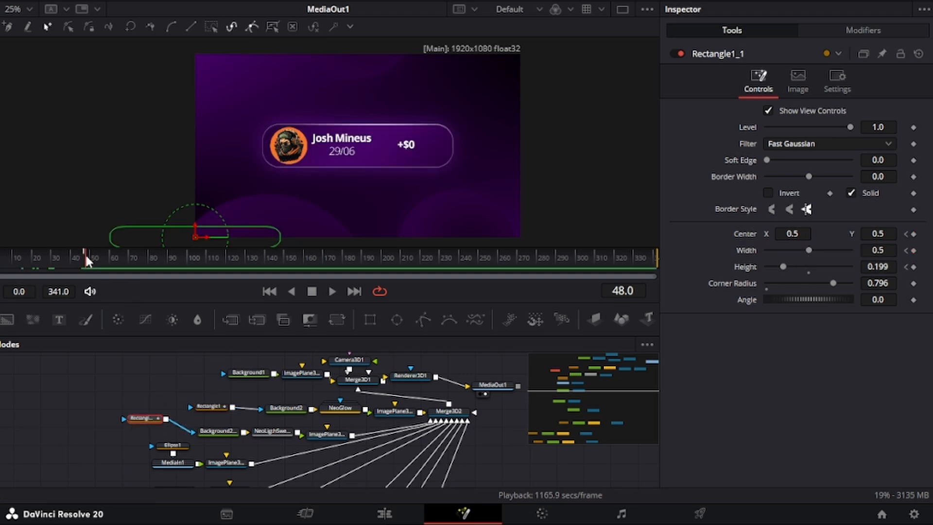
{"action": "left_click", "coordinate": [208, 406]}
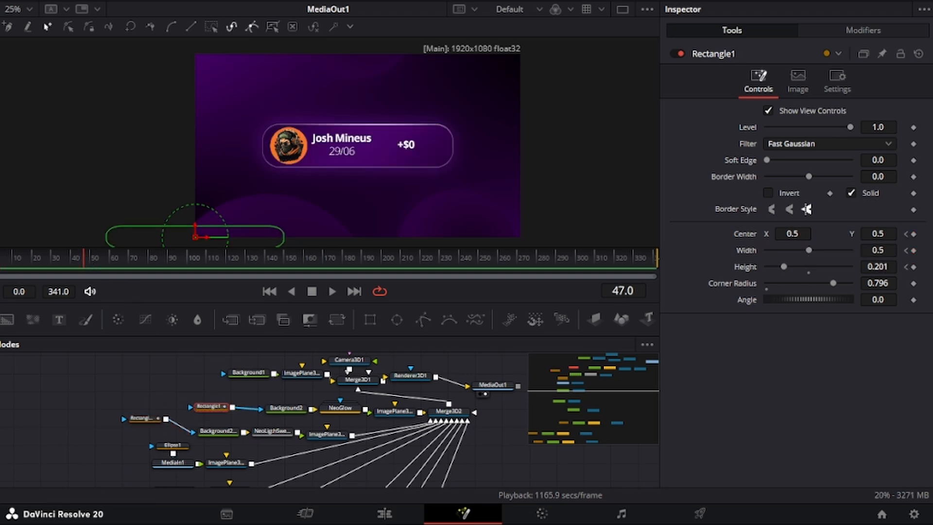
{"action": "left_click", "coordinate": [914, 234]}
{"action": "left_click", "coordinate": [914, 250]}
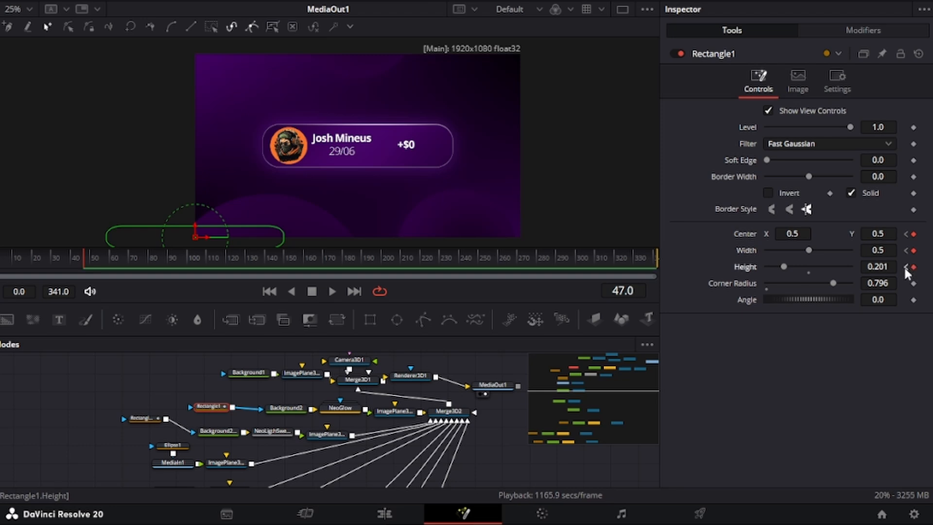
{"action": "left_click", "coordinate": [905, 267]}
{"action": "left_click_drag", "start_coordinate": [880, 251], "coordinate": [115, 272]}
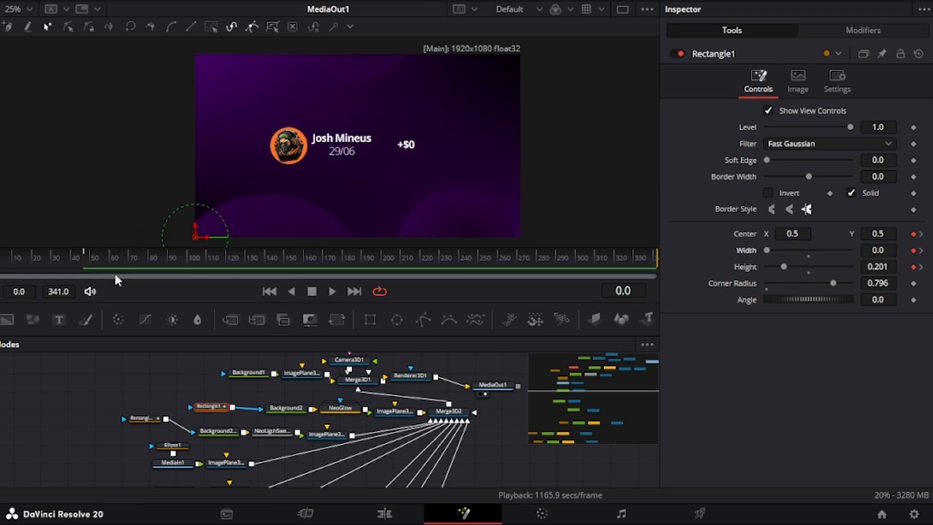
{"action": "left_click_drag", "start_coordinate": [23, 262], "coordinate": [61, 255]}
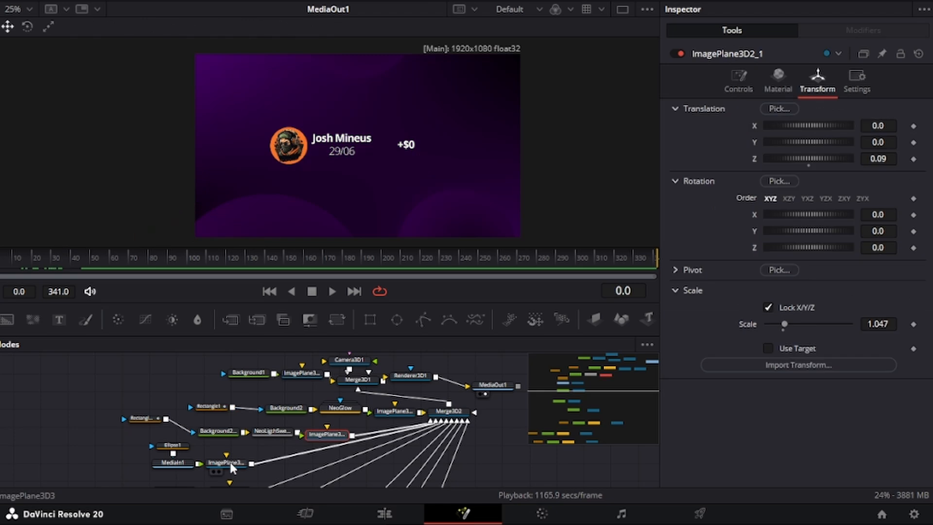
Step: Keyframe ImagePlane3D3's translation and rotation at frame 36 and again at frame 68
{"action": "left_click", "coordinate": [229, 459]}
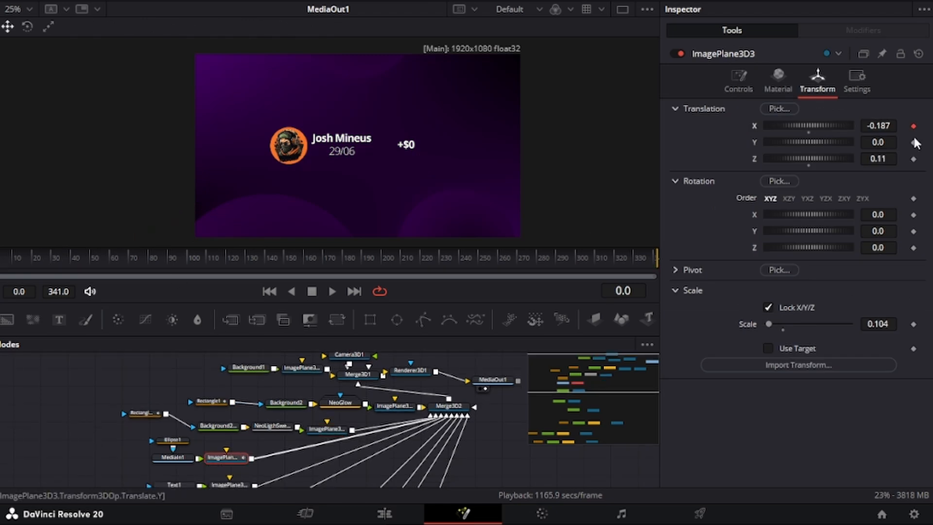
{"action": "left_click", "coordinate": [22, 256]}
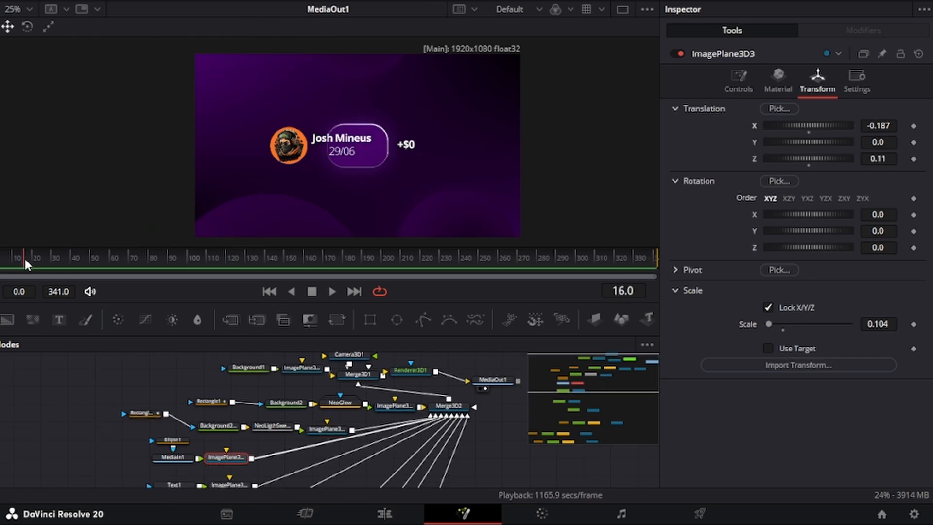
{"action": "left_click_drag", "start_coordinate": [24, 258], "coordinate": [62, 255]}
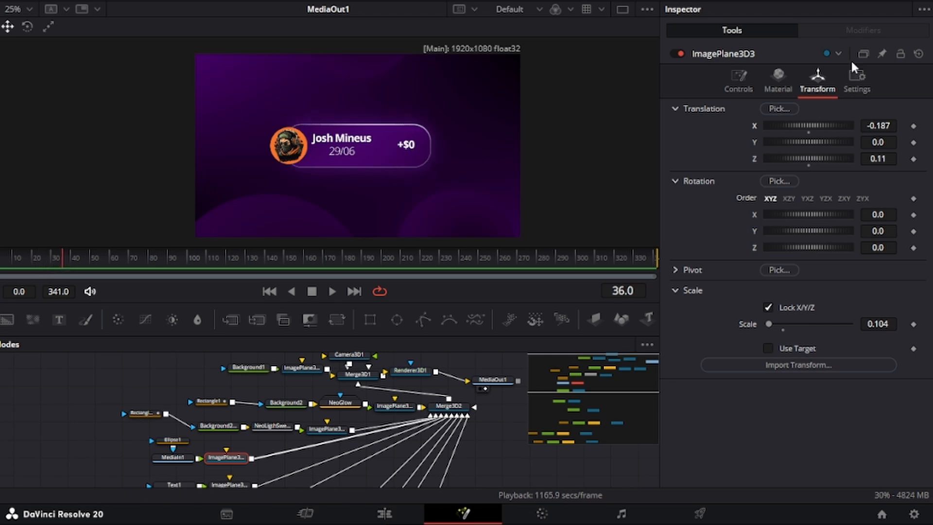
{"action": "left_click", "coordinate": [913, 126]}
{"action": "left_click", "coordinate": [914, 143]}
{"action": "left_click", "coordinate": [913, 159]}
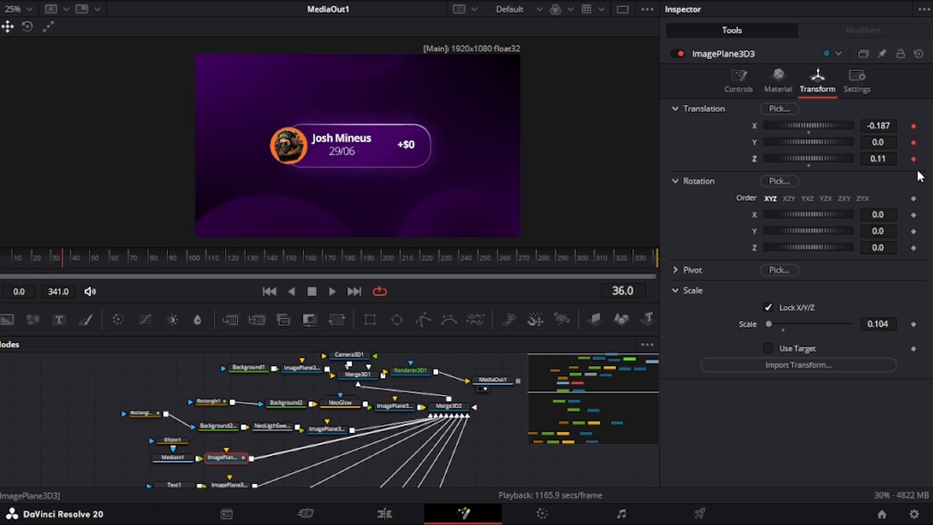
{"action": "left_click", "coordinate": [913, 214]}
{"action": "left_click", "coordinate": [914, 248]}
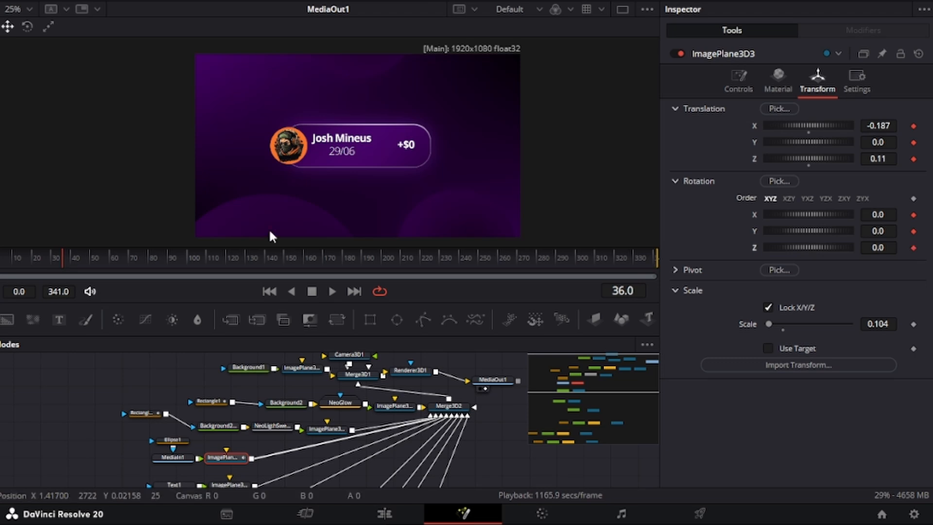
{"action": "left_click_drag", "start_coordinate": [71, 262], "coordinate": [127, 260]}
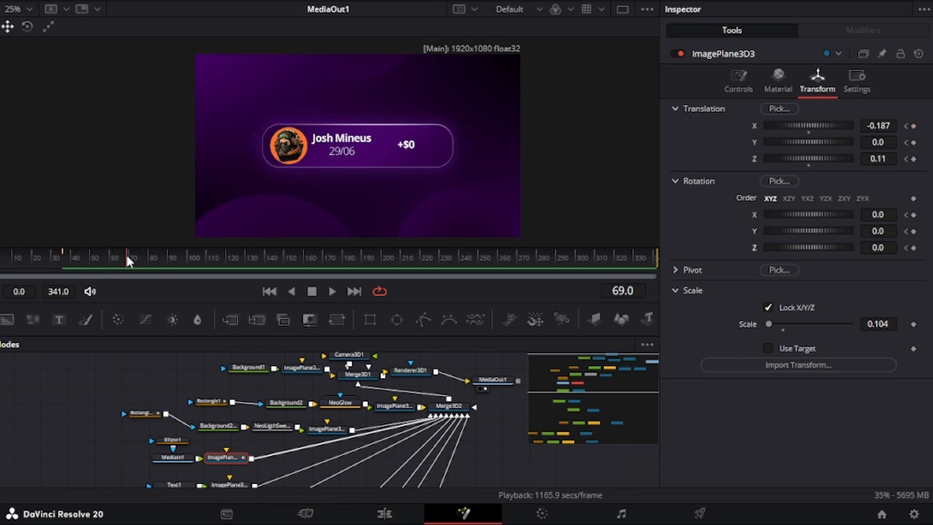
{"action": "left_click", "coordinate": [914, 232]}
{"action": "left_click", "coordinate": [914, 215]}
{"action": "left_click", "coordinate": [914, 159]}
{"action": "left_click", "coordinate": [914, 142]}
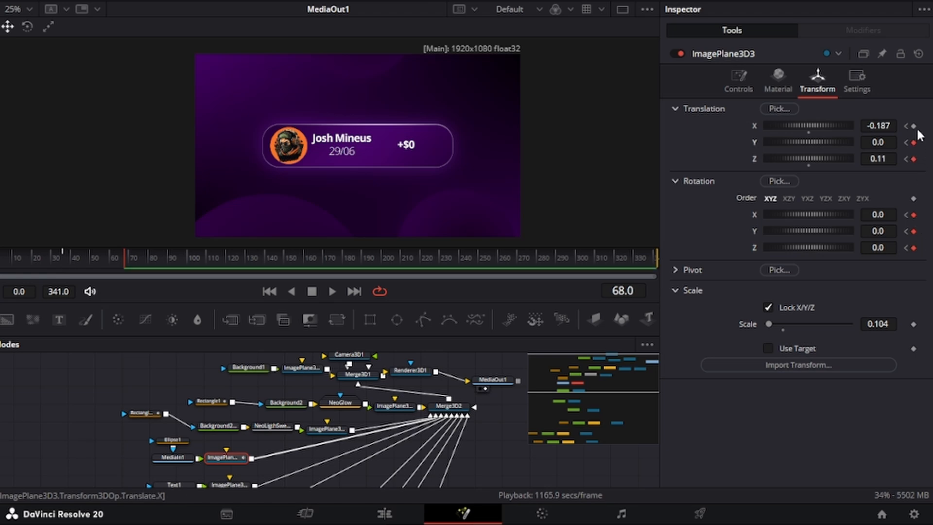
{"action": "left_click", "coordinate": [914, 126]}
{"action": "left_click", "coordinate": [906, 126]}
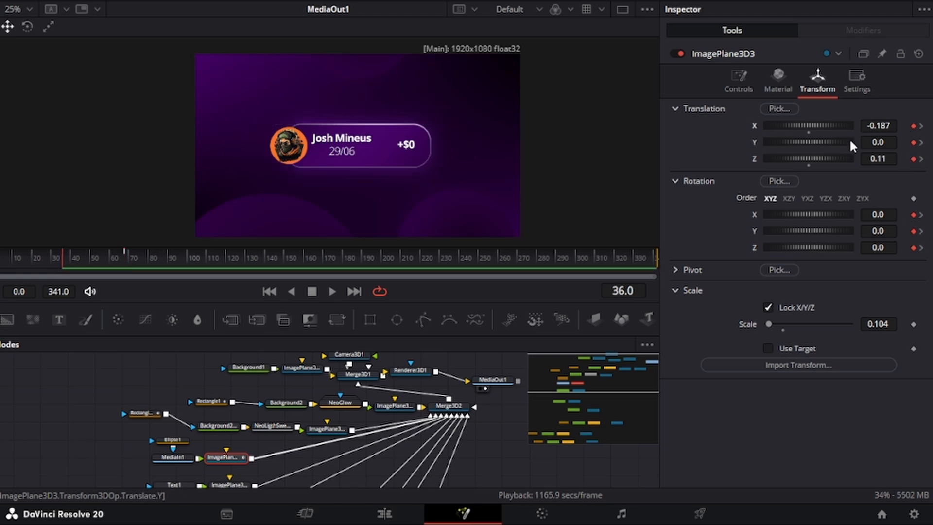
Step: Keyframe the avatar's scale, shrinking it to 0.001 with negative Rotation Z at frame 36
{"action": "left_click", "coordinate": [913, 324]}
{"action": "left_click", "coordinate": [921, 248]}
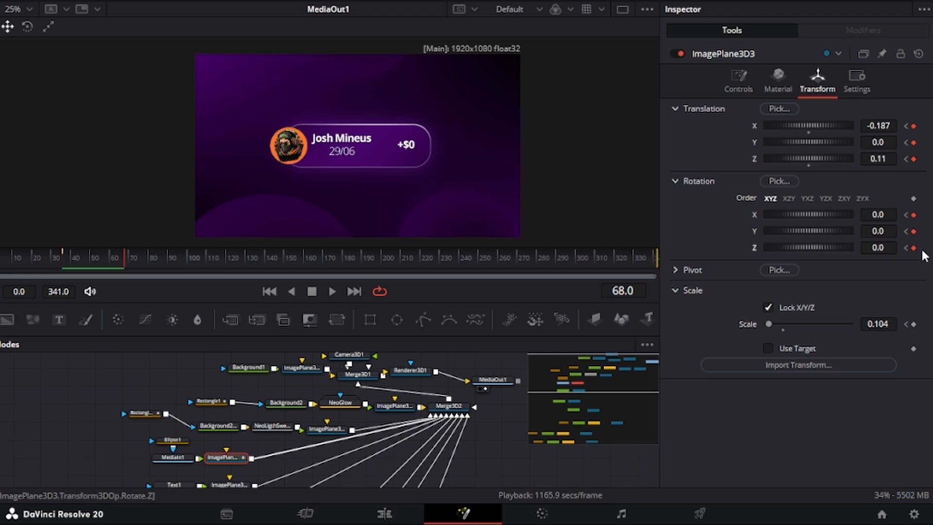
{"action": "left_click", "coordinate": [906, 324]}
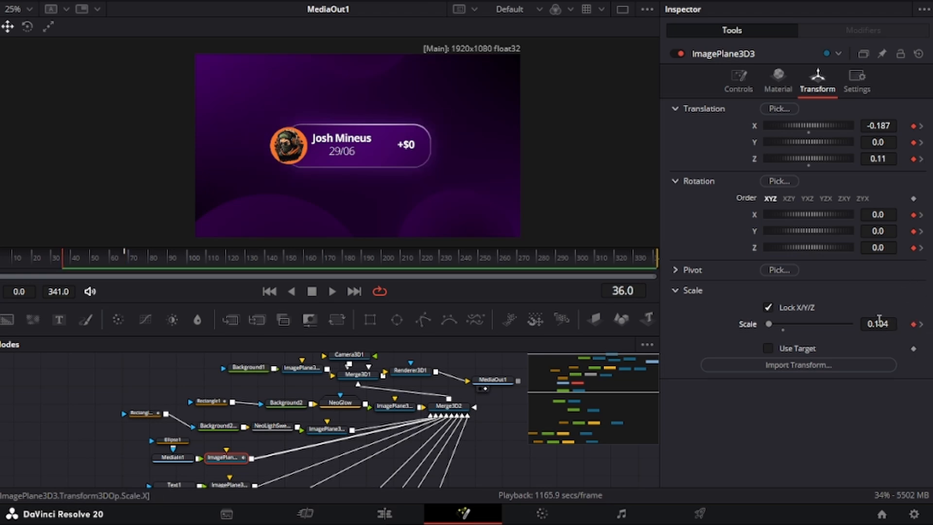
{"action": "left_click_drag", "start_coordinate": [877, 324], "coordinate": [847, 323]}
{"action": "left_click_drag", "start_coordinate": [877, 247], "coordinate": [867, 247]}
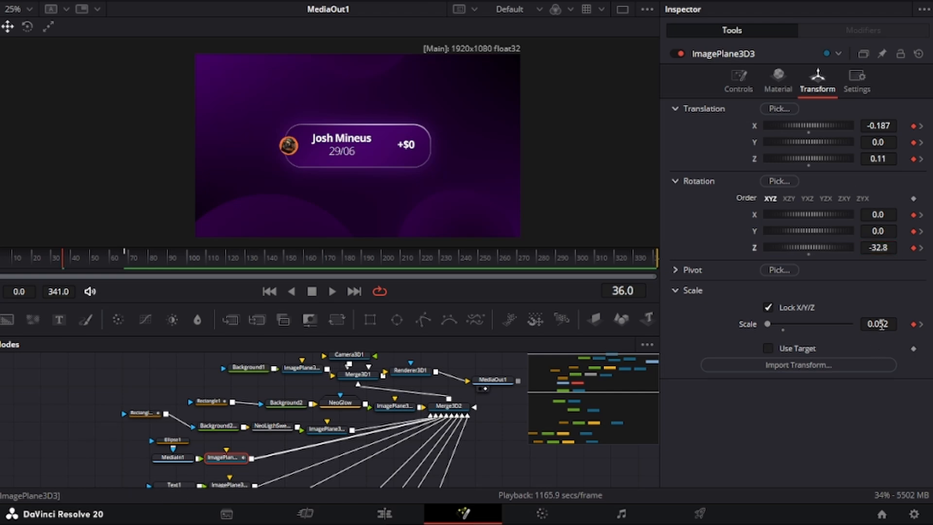
{"action": "left_click_drag", "start_coordinate": [877, 324], "coordinate": [855, 324]}
{"action": "left_click_drag", "start_coordinate": [87, 260], "coordinate": [112, 259]}
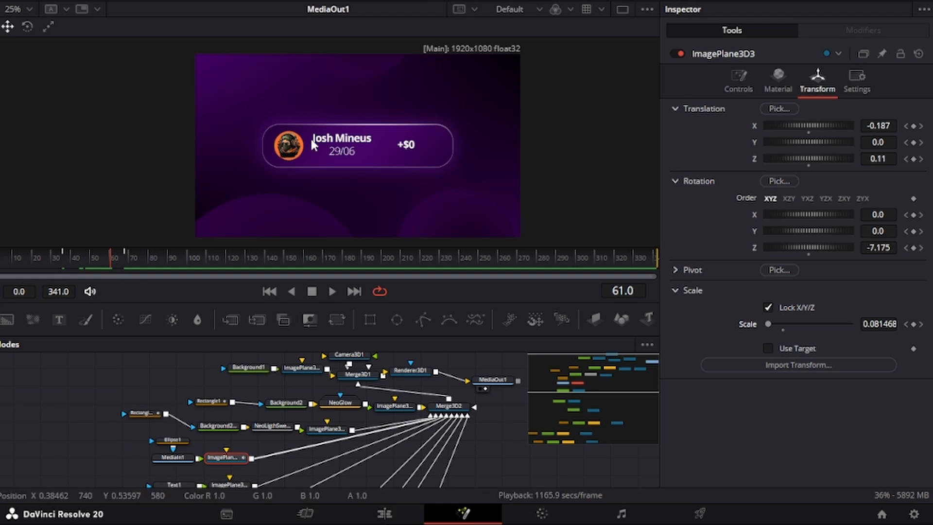
{"action": "scroll", "coordinate": [156, 401], "scroll_direction": "down", "scroll_amount": 2}
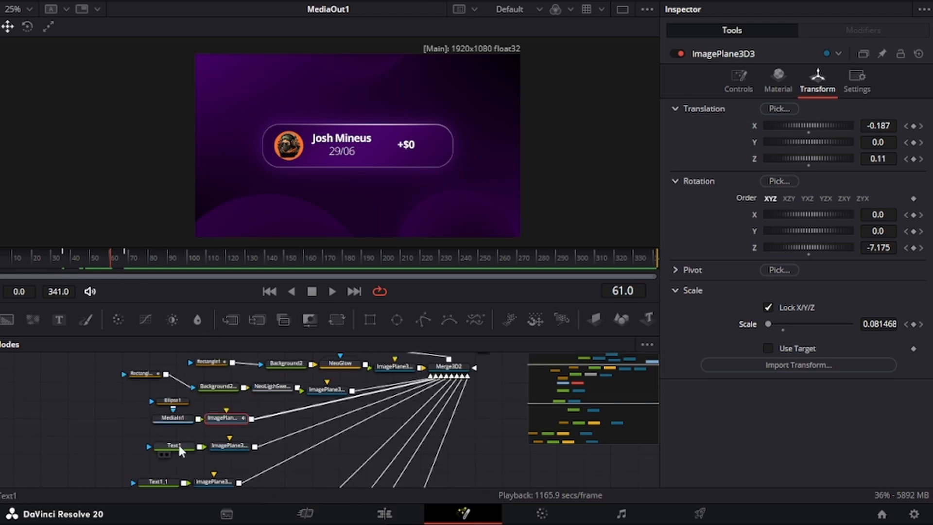
Step: Keyframe Text1's Follower1 Opacity at full value at frame 108
{"action": "left_click", "coordinate": [177, 442]}
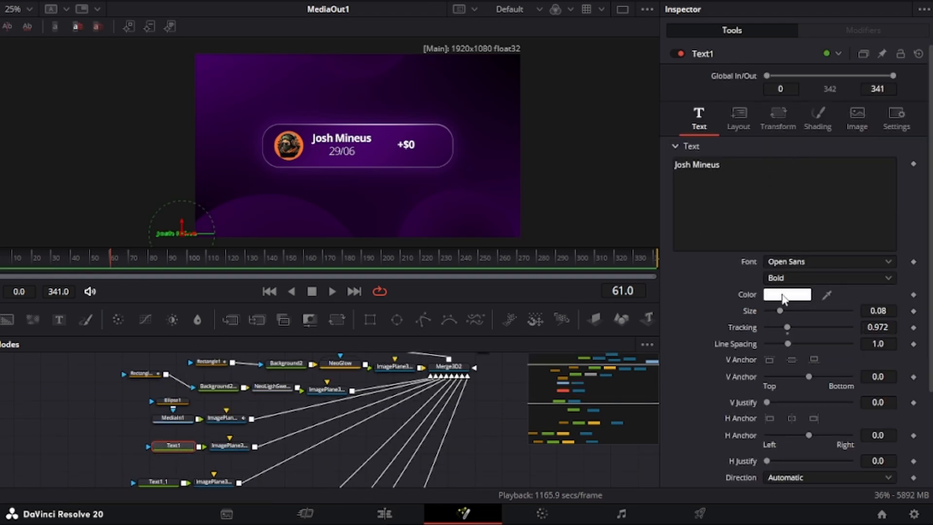
{"action": "left_click", "coordinate": [848, 31]}
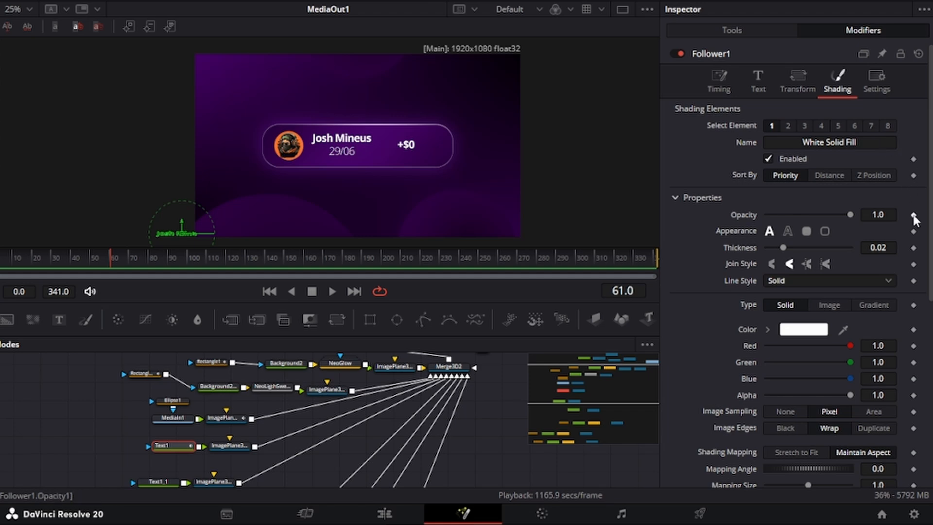
{"action": "left_click", "coordinate": [162, 263]}
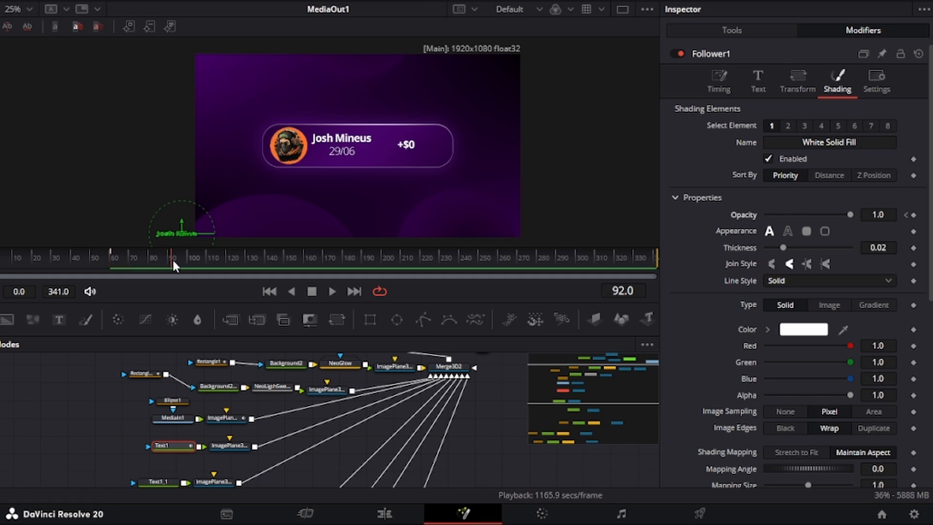
{"action": "left_click_drag", "start_coordinate": [193, 262], "coordinate": [201, 262]}
{"action": "left_click", "coordinate": [913, 215]}
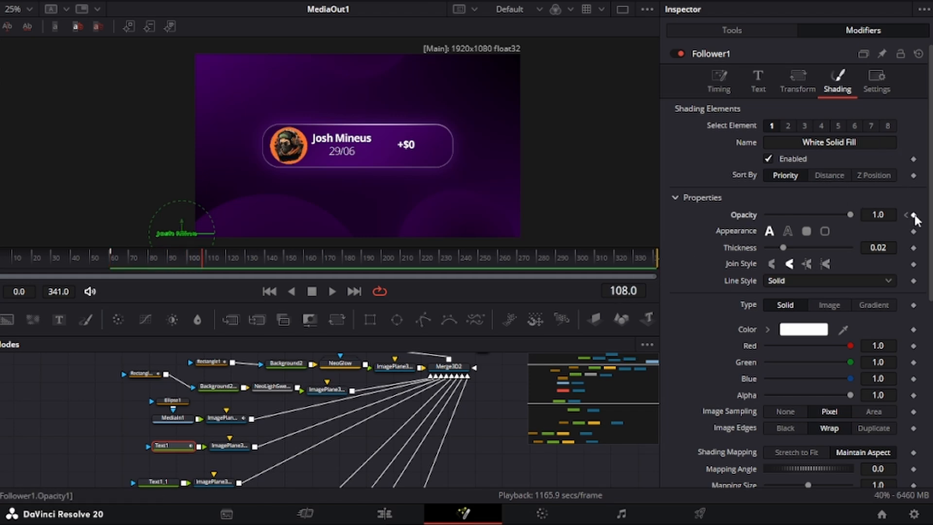
{"action": "scroll", "coordinate": [895, 312], "scroll_direction": "down", "scroll_amount": 5}
{"action": "scroll", "coordinate": [874, 235], "scroll_direction": "up", "scroll_amount": 5}
{"action": "left_click", "coordinate": [905, 215]}
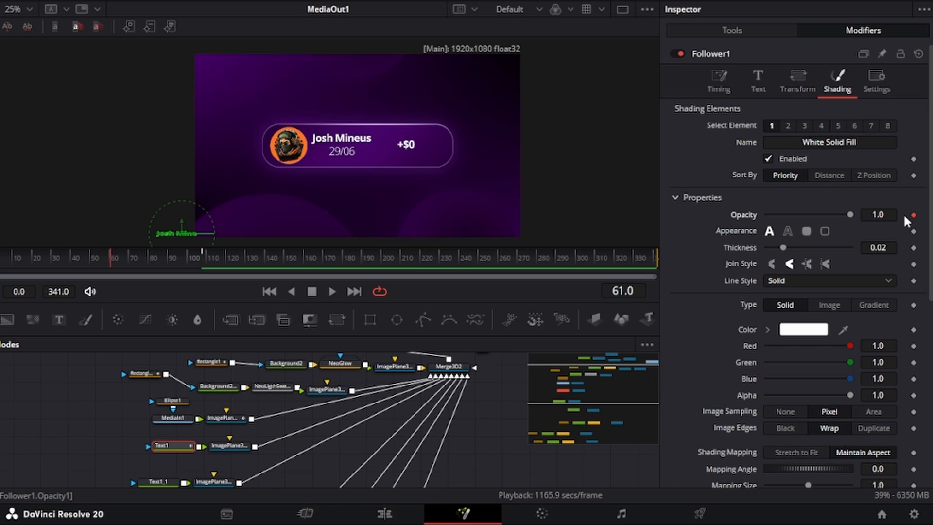
Step: Keyframe Position Offset Y at 0 on frame 108 and -0.3 on frame 61
{"action": "scroll", "coordinate": [916, 301], "scroll_direction": "down", "scroll_amount": 5}
{"action": "left_click", "coordinate": [914, 357]}
{"action": "left_click", "coordinate": [735, 57]}
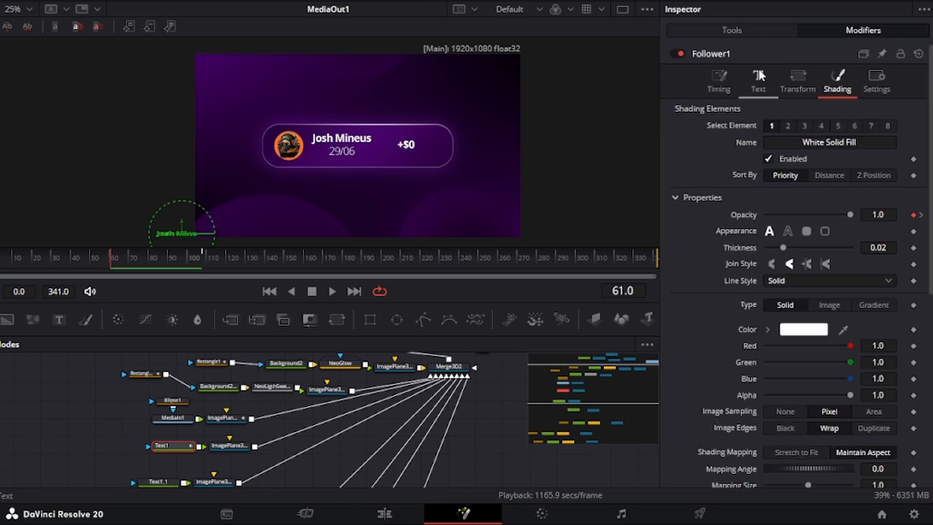
{"action": "scroll", "coordinate": [919, 188], "scroll_direction": "down", "scroll_amount": 2}
{"action": "scroll", "coordinate": [920, 185], "scroll_direction": "up", "scroll_amount": 1}
{"action": "left_click", "coordinate": [921, 137]}
{"action": "scroll", "coordinate": [857, 270], "scroll_direction": "down", "scroll_amount": 5}
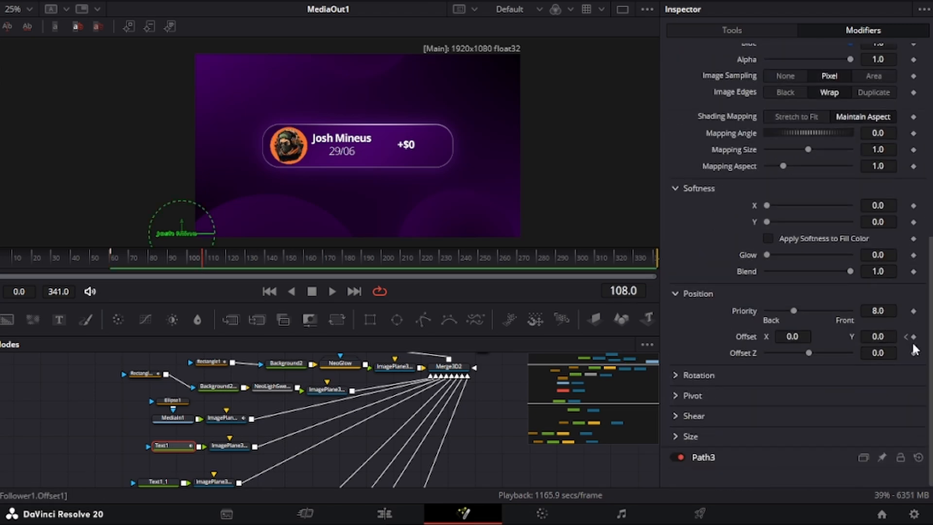
{"action": "left_click", "coordinate": [913, 337]}
{"action": "left_click", "coordinate": [906, 337]}
{"action": "left_click", "coordinate": [867, 337]}
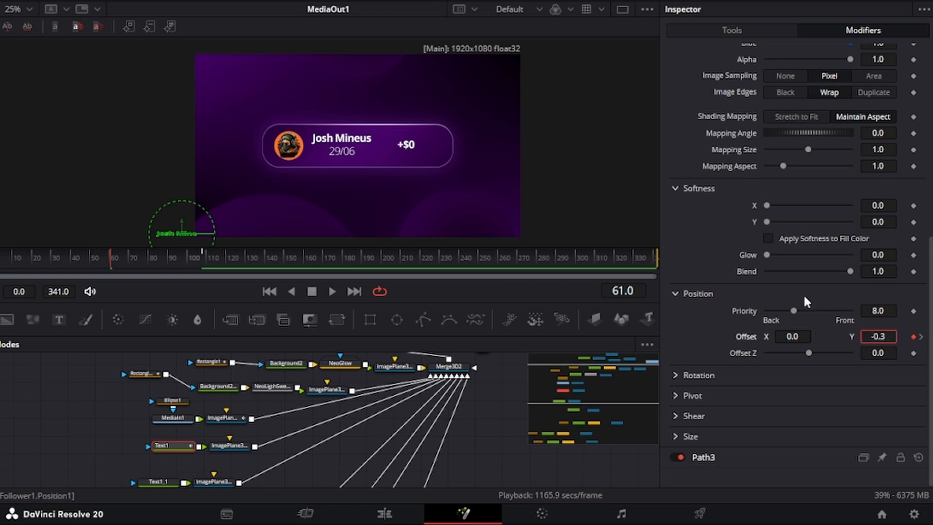
Step: Set the name's opacity to 0 at frame 61 and preview it fading in and rising
{"action": "scroll", "coordinate": [804, 299], "scroll_direction": "up", "scroll_amount": 6}
{"action": "left_click_drag", "start_coordinate": [836, 214], "coordinate": [646, 205]}
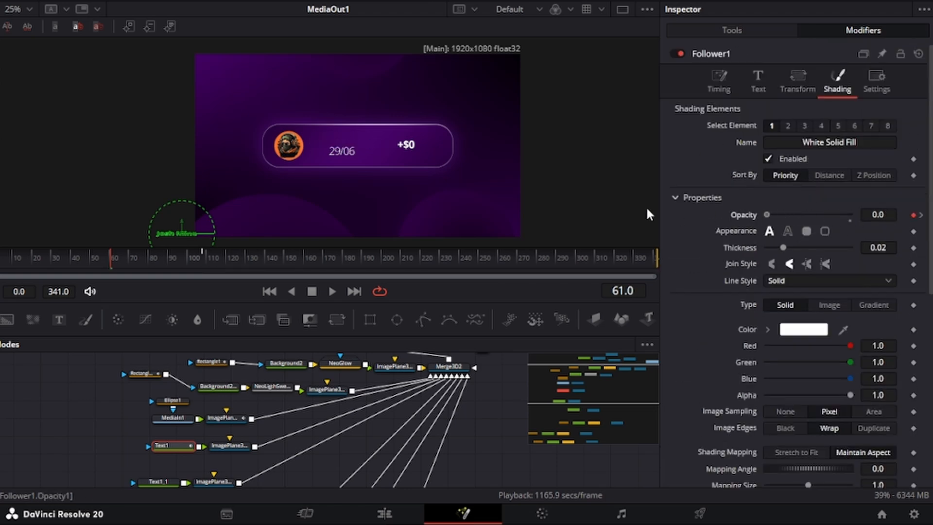
{"action": "mouse_move", "coordinate": [122, 255]}
{"action": "left_mouse_down"}
{"action": "mouse_move", "coordinate": [147, 252]}
{"action": "mouse_move", "coordinate": [112, 259]}
{"action": "left_mouse_up"}
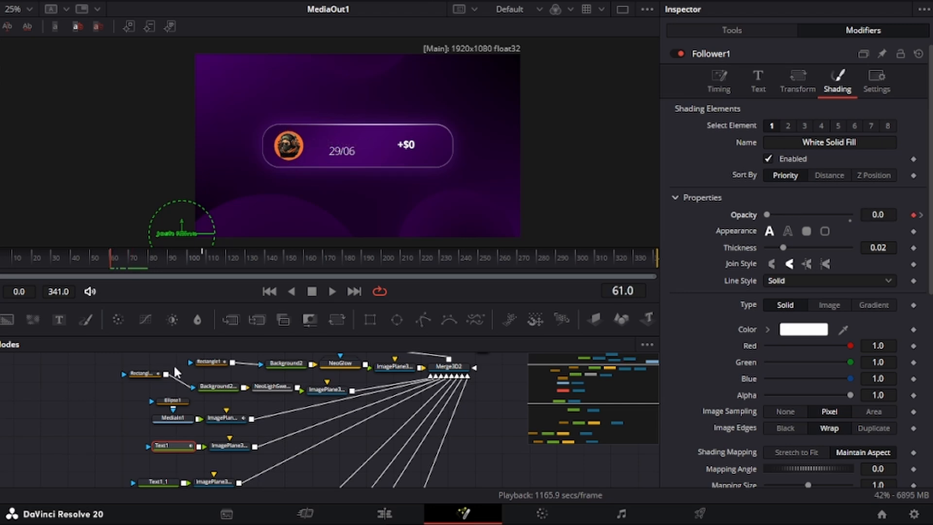
{"action": "scroll", "coordinate": [173, 364], "scroll_direction": "down", "scroll_amount": 3}
{"action": "left_click", "coordinate": [173, 442]}
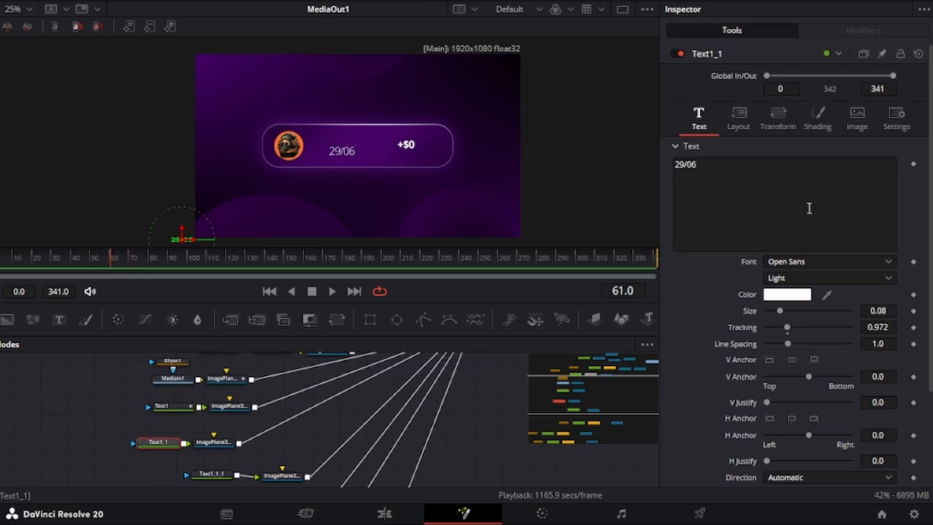
Step: Keyframe Text1_1's Write On End from 0.0 at frame 84 to 1.0 so 29/06 types on
{"action": "scroll", "coordinate": [811, 368], "scroll_direction": "down", "scroll_amount": 3}
{"action": "left_click", "coordinate": [135, 257]}
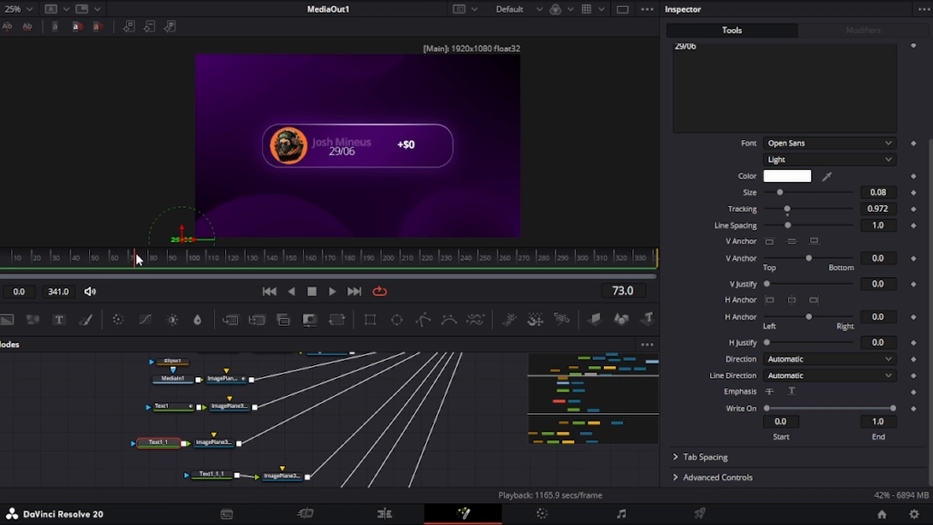
{"action": "left_click_drag", "start_coordinate": [153, 256], "coordinate": [206, 255]}
{"action": "left_click", "coordinate": [914, 408]}
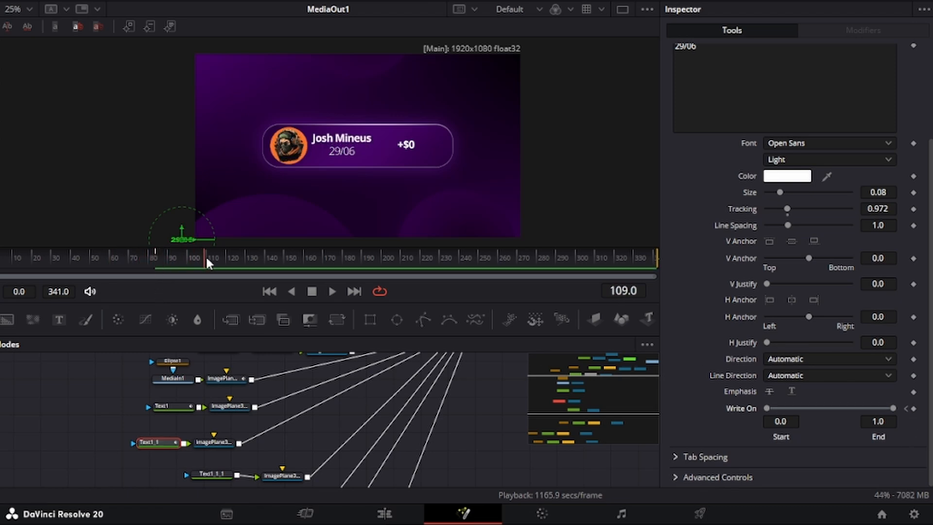
{"action": "left_click", "coordinate": [907, 408]}
{"action": "left_click_drag", "start_coordinate": [893, 407], "coordinate": [759, 398]}
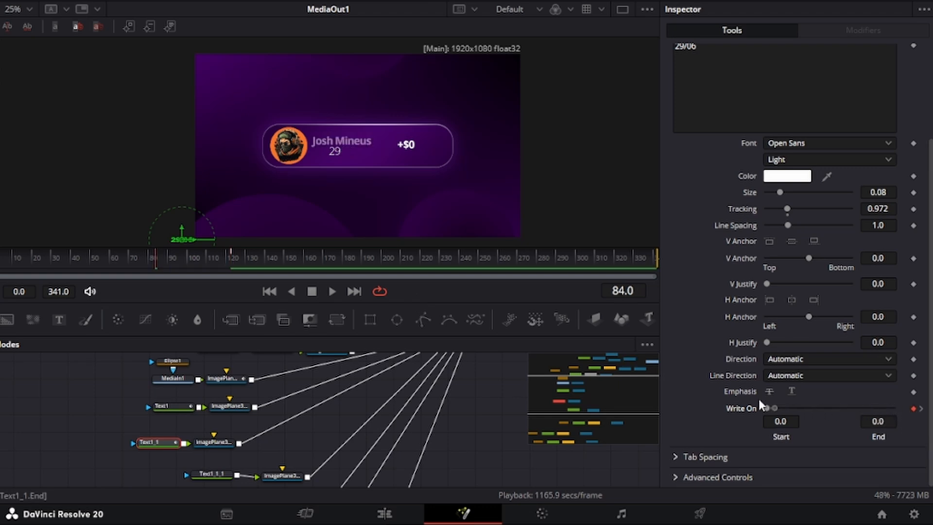
{"action": "left_click_drag", "start_coordinate": [185, 257], "coordinate": [255, 261]}
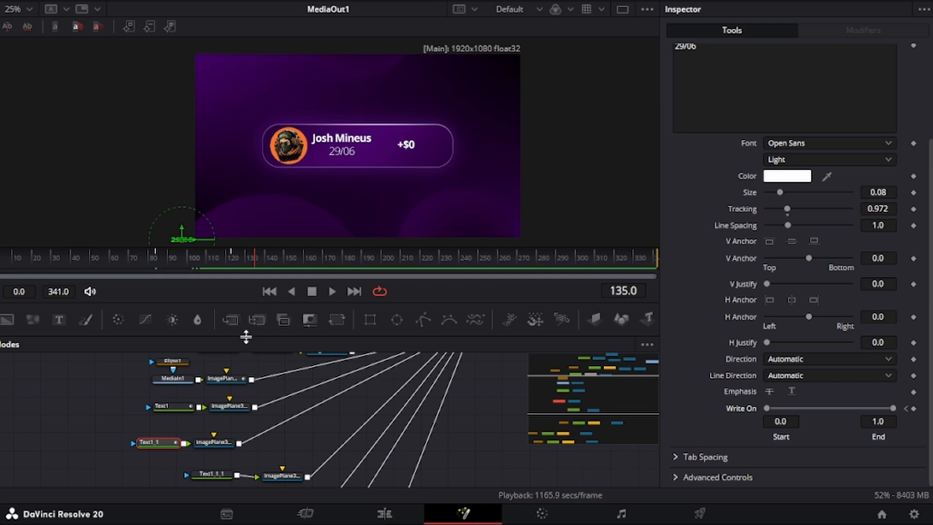
{"action": "scroll", "coordinate": [196, 381], "scroll_direction": "down", "scroll_amount": 6}
{"action": "scroll", "coordinate": [171, 389], "scroll_direction": "up", "scroll_amount": 4}
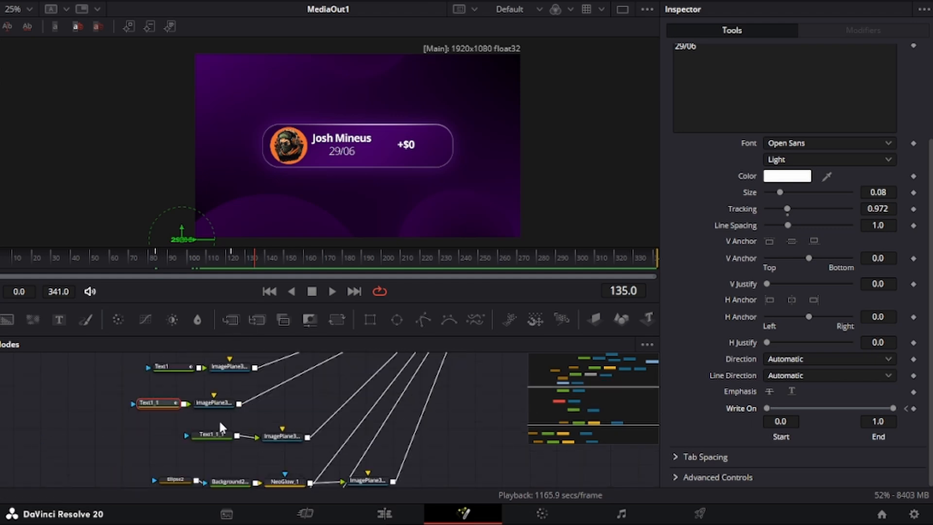
{"action": "left_click", "coordinate": [220, 430]}
Step: Keyframe the amount counter so it counts up from 0 to 1789
{"action": "scroll", "coordinate": [886, 391], "scroll_direction": "down", "scroll_amount": 2}
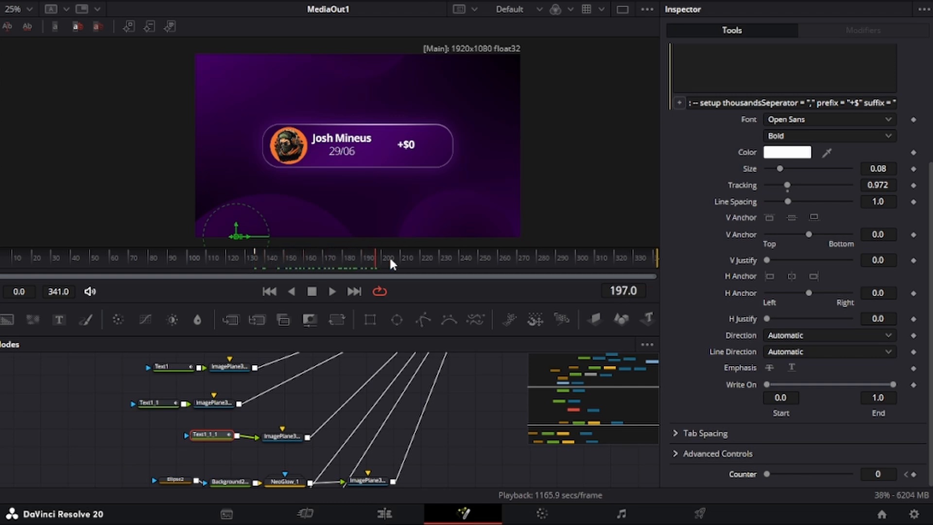
{"action": "left_click", "coordinate": [913, 475]}
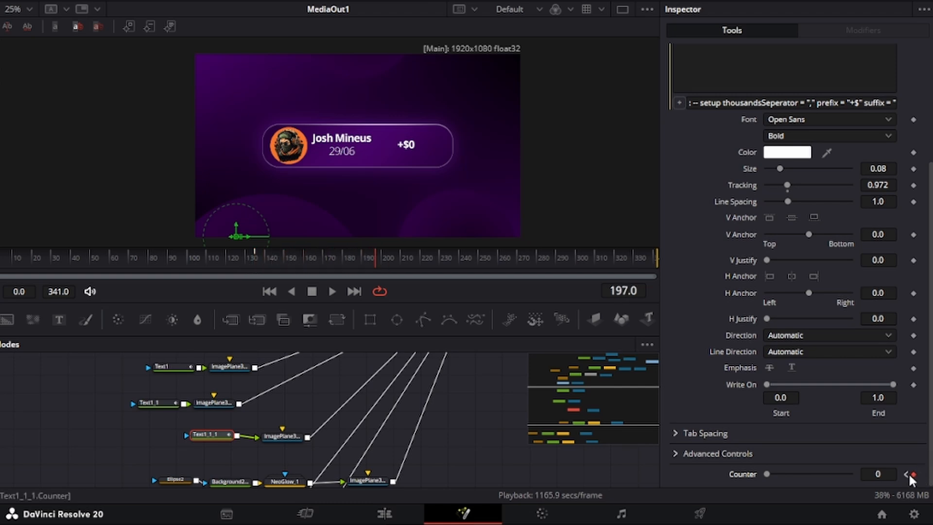
{"action": "left_click_drag", "start_coordinate": [879, 475], "coordinate": [925, 476]}
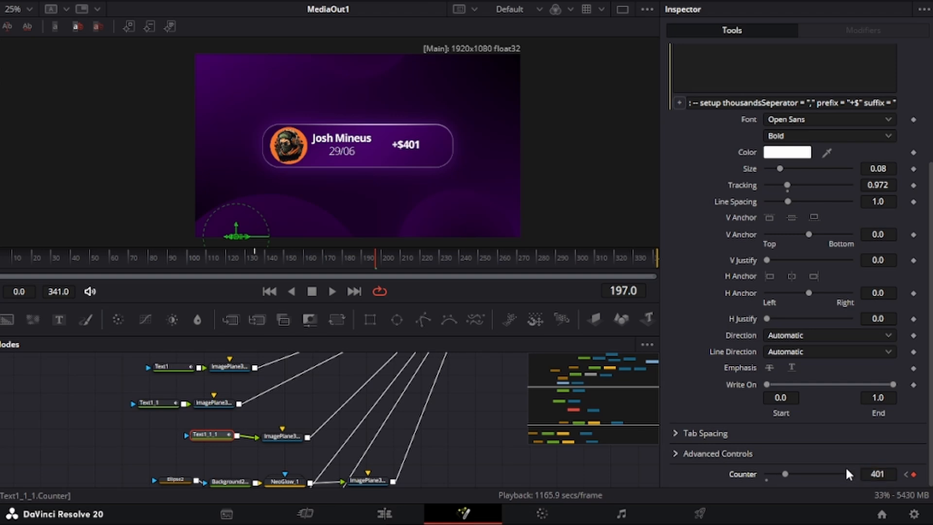
{"action": "left_click_drag", "start_coordinate": [806, 474], "coordinate": [863, 472]}
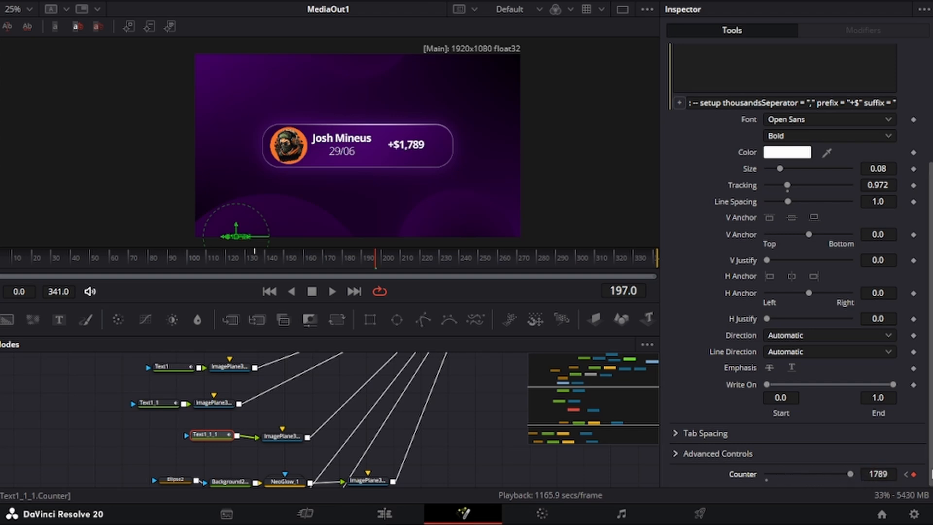
Step: Keyframe the amount's Size at frame 185 and grow it to 0.0978 by frame 225
{"action": "left_click", "coordinate": [351, 256]}
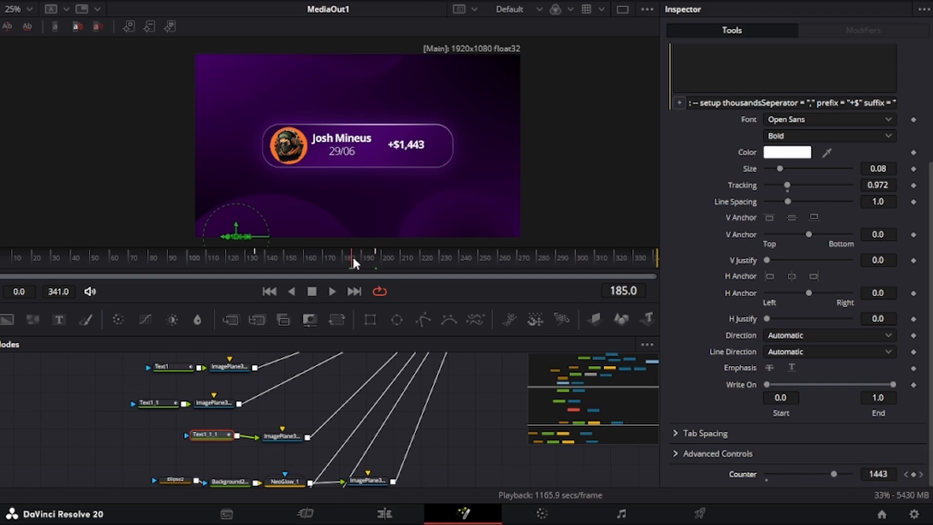
{"action": "left_click", "coordinate": [913, 169]}
{"action": "left_click", "coordinate": [429, 256]}
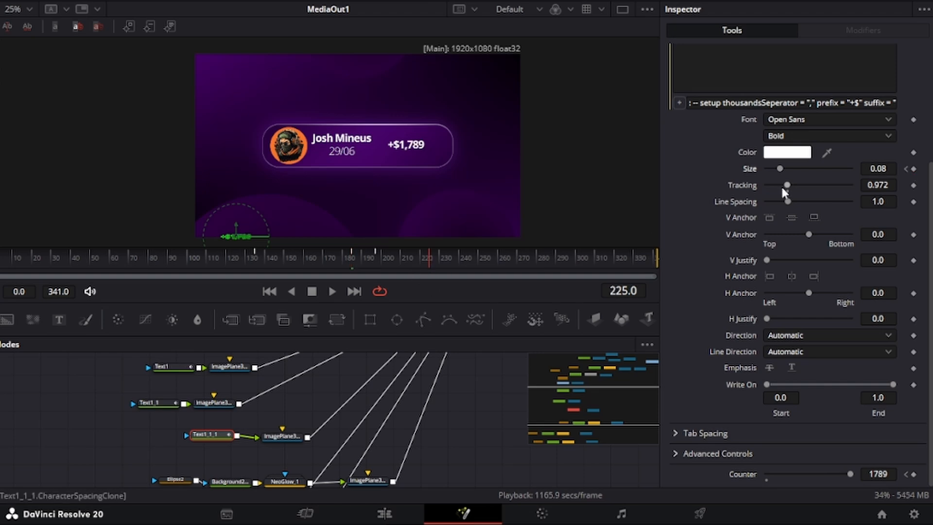
{"action": "left_click_drag", "start_coordinate": [780, 169], "coordinate": [783, 169]}
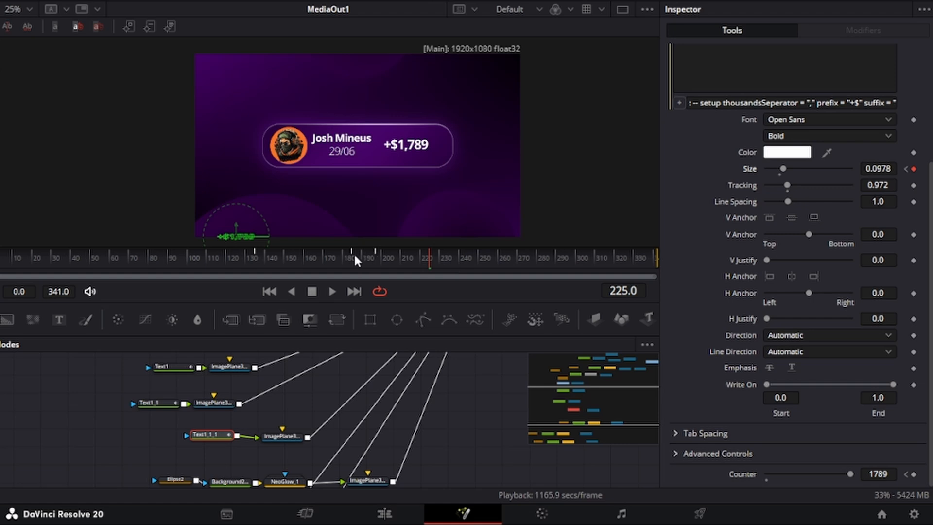
{"action": "left_click_drag", "start_coordinate": [354, 252], "coordinate": [286, 262]}
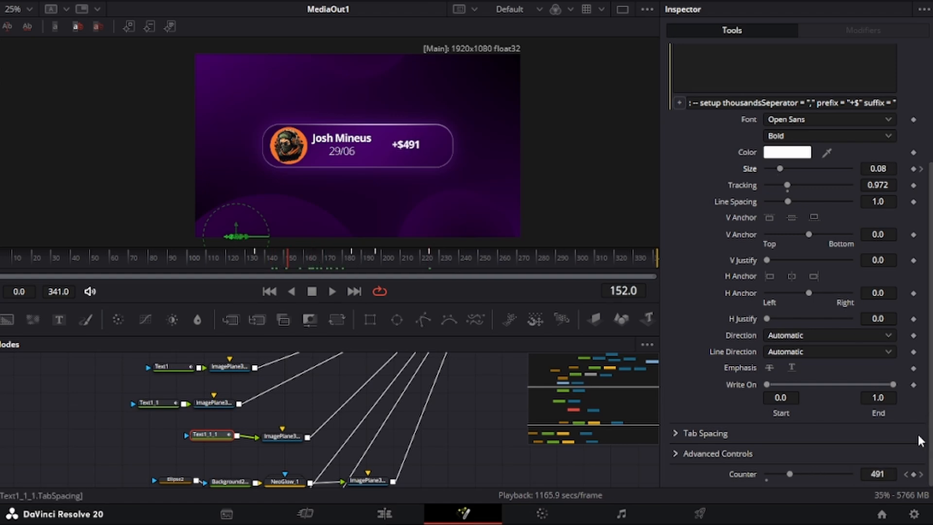
{"action": "left_click", "coordinate": [905, 474]}
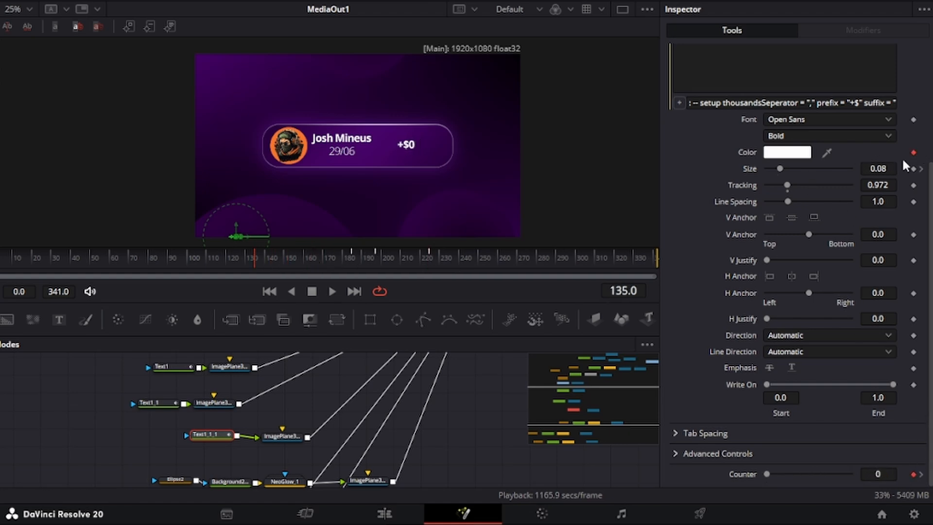
{"action": "left_click_drag", "start_coordinate": [309, 262], "coordinate": [429, 263]}
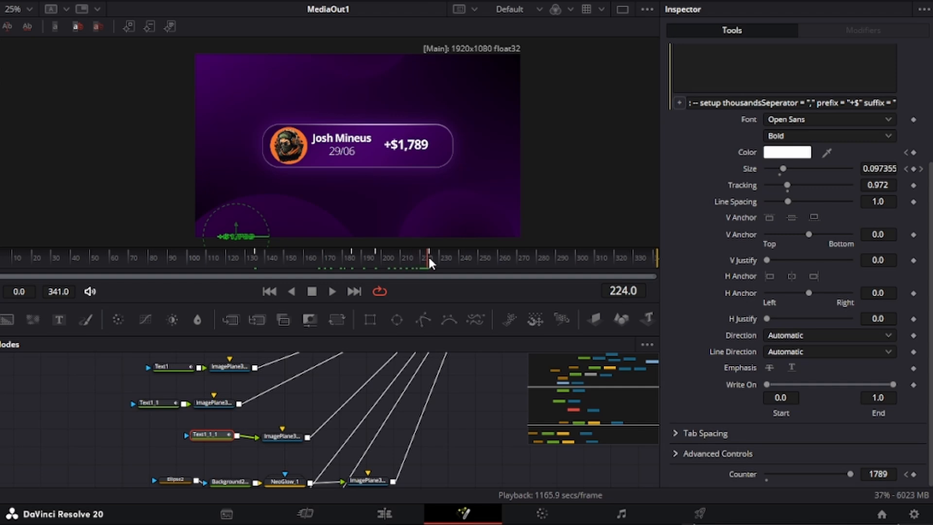
{"action": "left_click_drag", "start_coordinate": [428, 254], "coordinate": [429, 254]}
Step: Add a Color keyframe at frame 225 turning the amount text green
{"action": "left_click", "coordinate": [914, 152]}
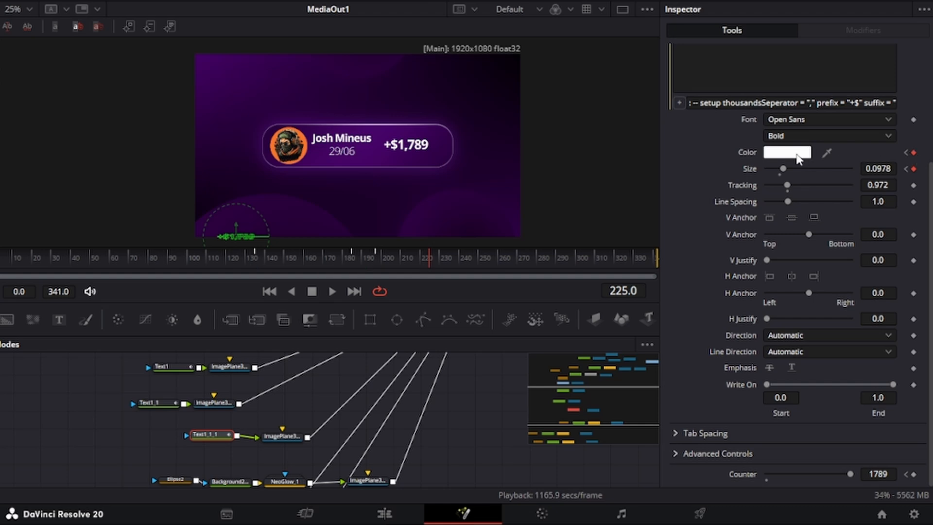
{"action": "left_click", "coordinate": [512, 307]}
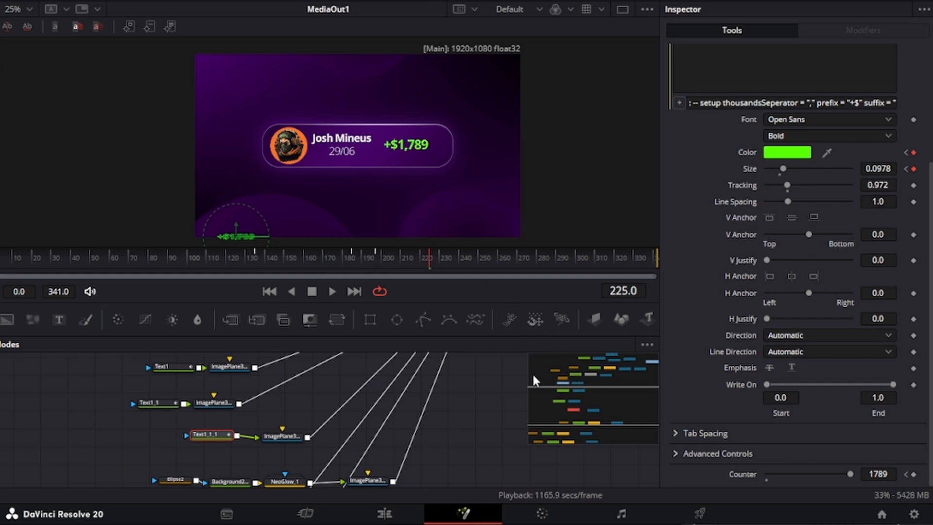
{"action": "left_click_drag", "start_coordinate": [253, 255], "coordinate": [458, 251]}
Step: Keyframe the first glow circle's translation at frames 0 and 332, lowering its starting Y
{"action": "scroll", "coordinate": [375, 402], "scroll_direction": "down", "scroll_amount": 3}
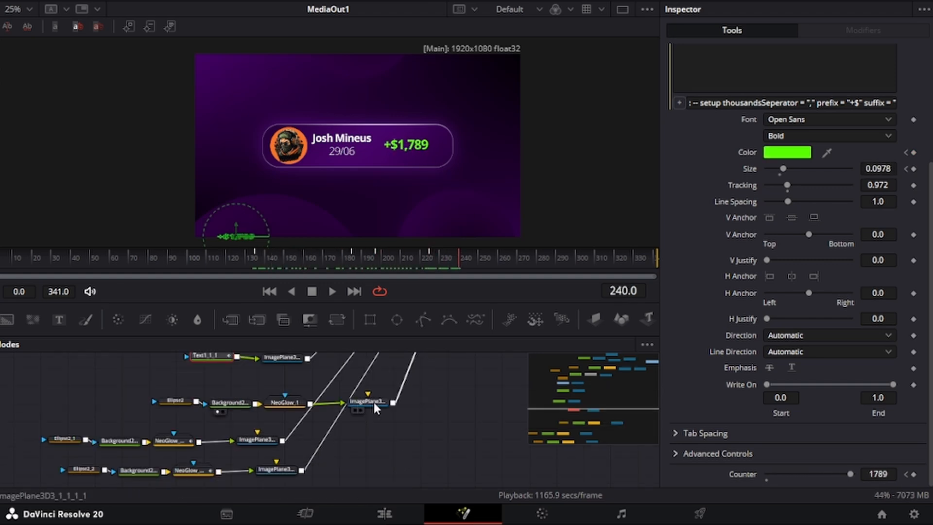
{"action": "left_click", "coordinate": [372, 402]}
{"action": "left_click", "coordinate": [179, 252]}
{"action": "left_click_drag", "start_coordinate": [179, 250], "coordinate": [0, 257]}
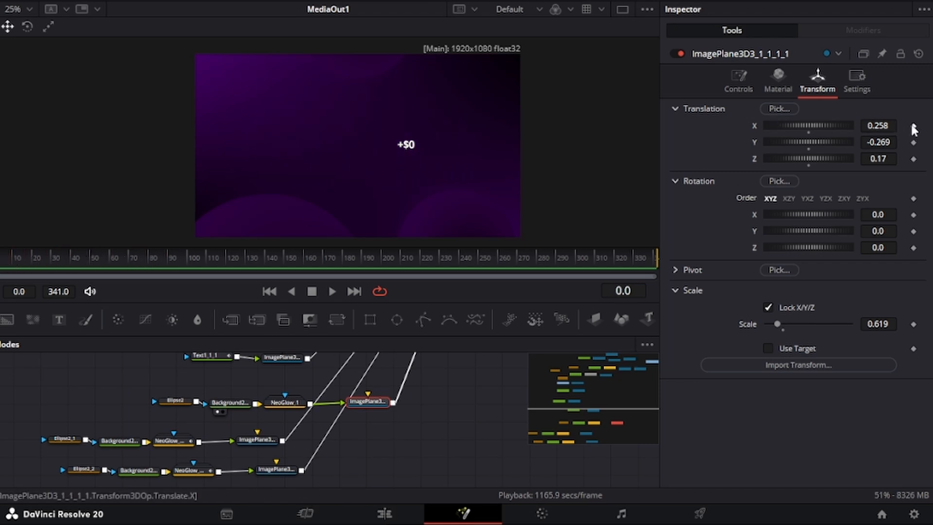
{"action": "left_click", "coordinate": [914, 142]}
{"action": "left_click", "coordinate": [913, 159]}
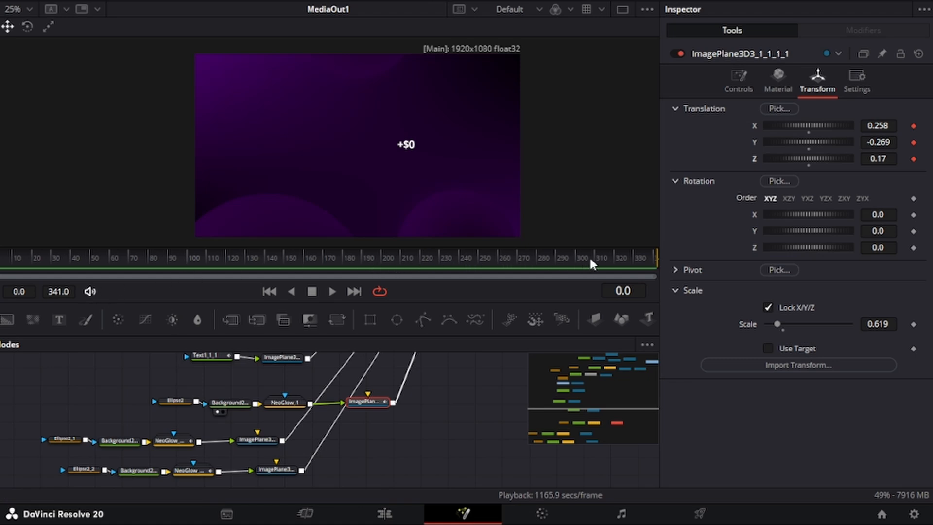
{"action": "left_click", "coordinate": [637, 255]}
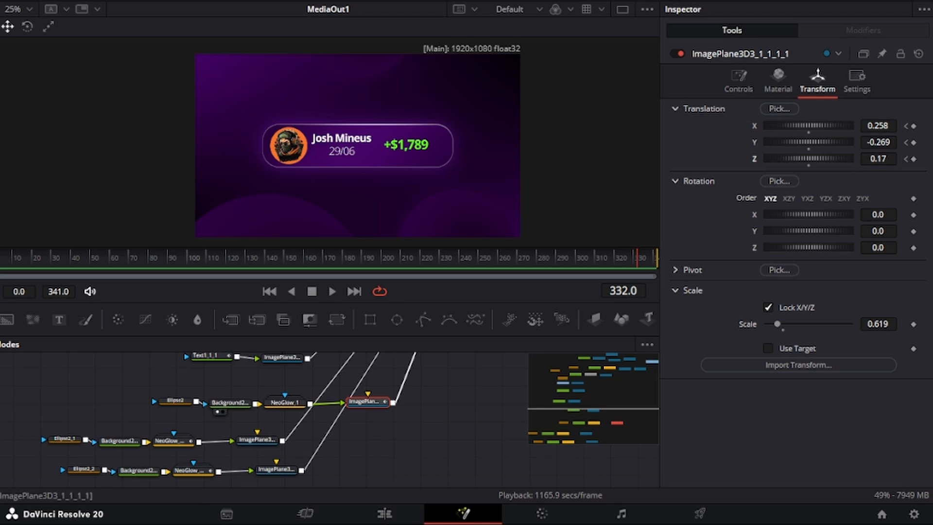
{"action": "left_click", "coordinate": [913, 126]}
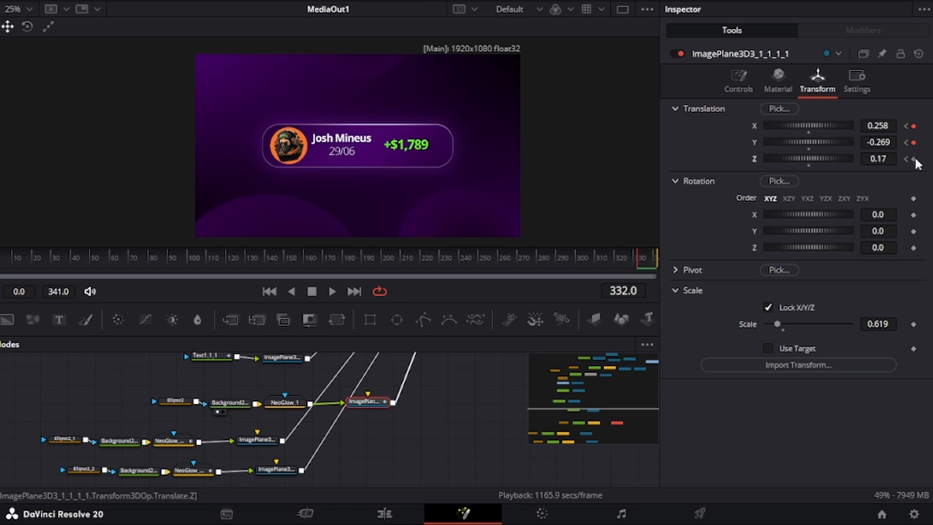
{"action": "key", "text": "Home"}
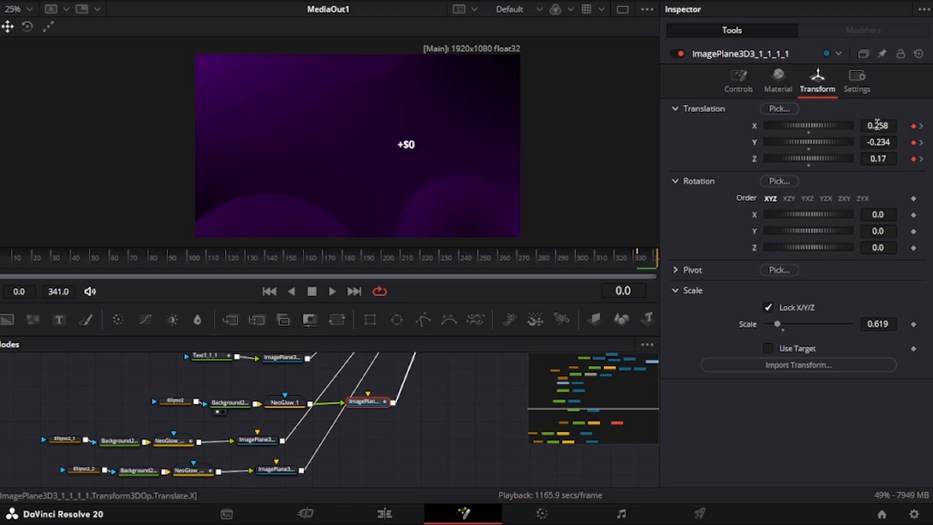
{"action": "left_click_drag", "start_coordinate": [883, 138], "coordinate": [869, 139]}
{"action": "left_click_drag", "start_coordinate": [106, 262], "coordinate": [16, 266]}
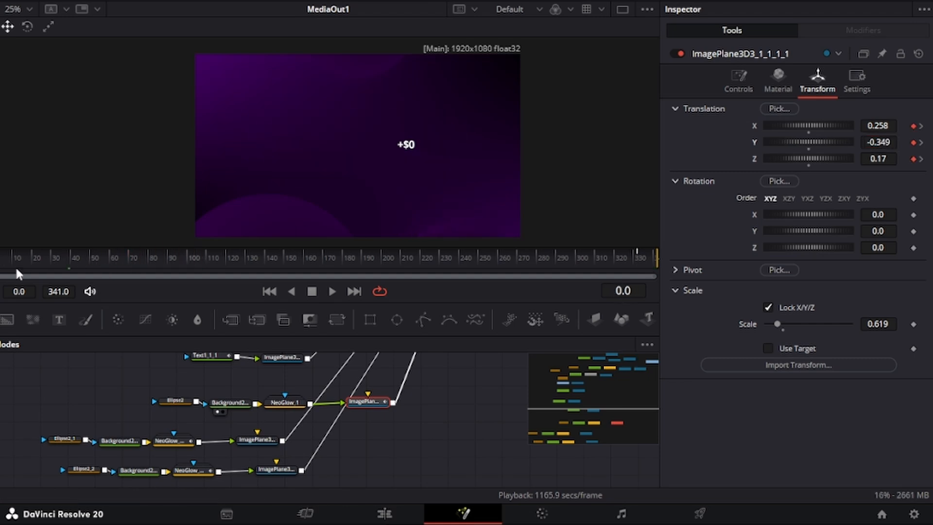
Step: Keyframe the second glow circle's translation at frames 0 and 326, starting it lower and further left
{"action": "left_click", "coordinate": [265, 438]}
{"action": "left_click", "coordinate": [914, 126]}
{"action": "left_click", "coordinate": [914, 143]}
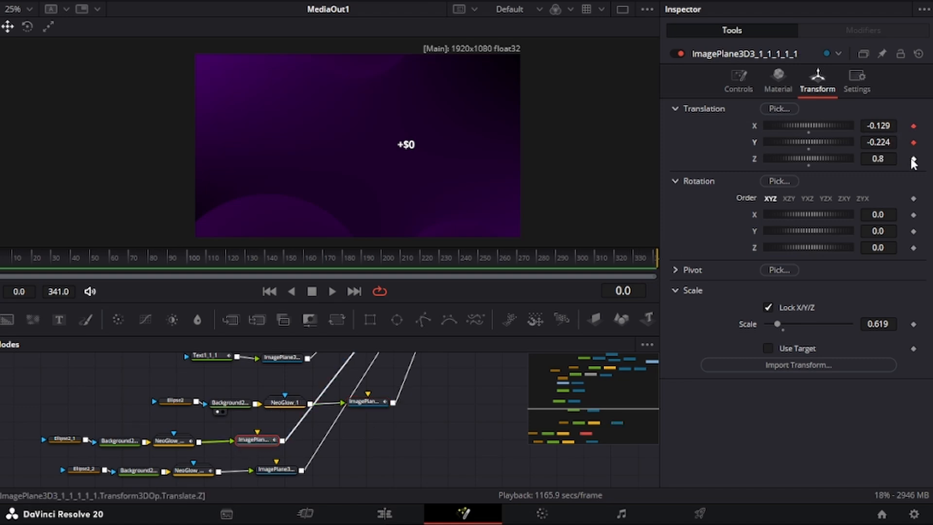
{"action": "left_click", "coordinate": [913, 159]}
{"action": "left_click_drag", "start_coordinate": [150, 262], "coordinate": [605, 263]}
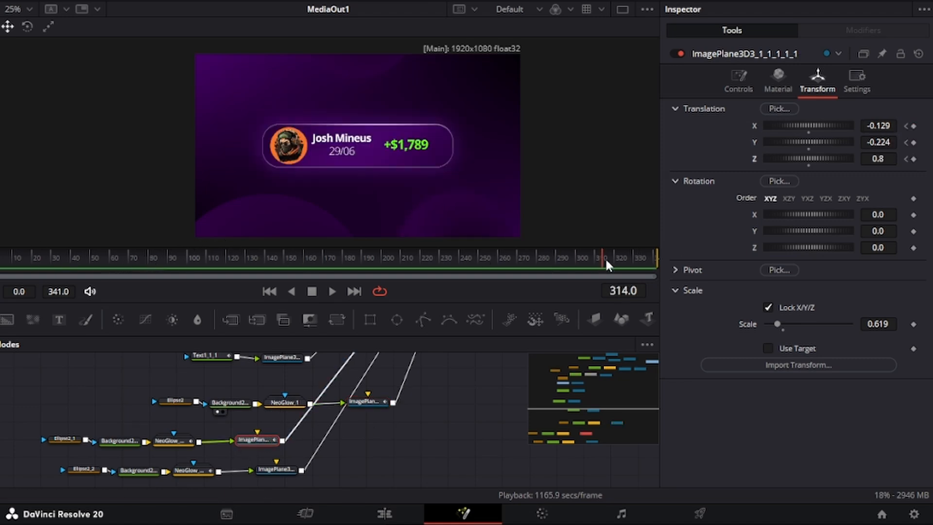
{"action": "left_click", "coordinate": [913, 126]}
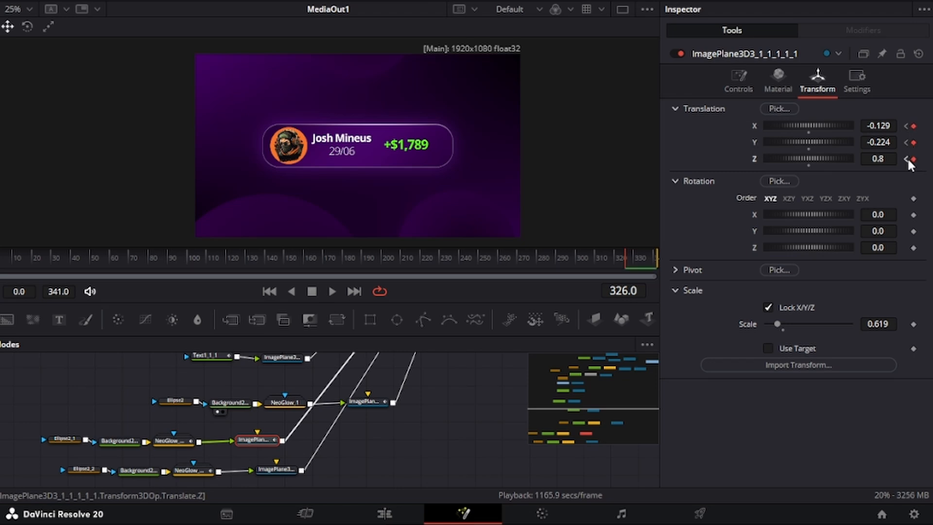
{"action": "left_click", "coordinate": [907, 159]}
{"action": "left_click_drag", "start_coordinate": [892, 143], "coordinate": [876, 143]}
{"action": "left_click_drag", "start_coordinate": [879, 126], "coordinate": [861, 126]}
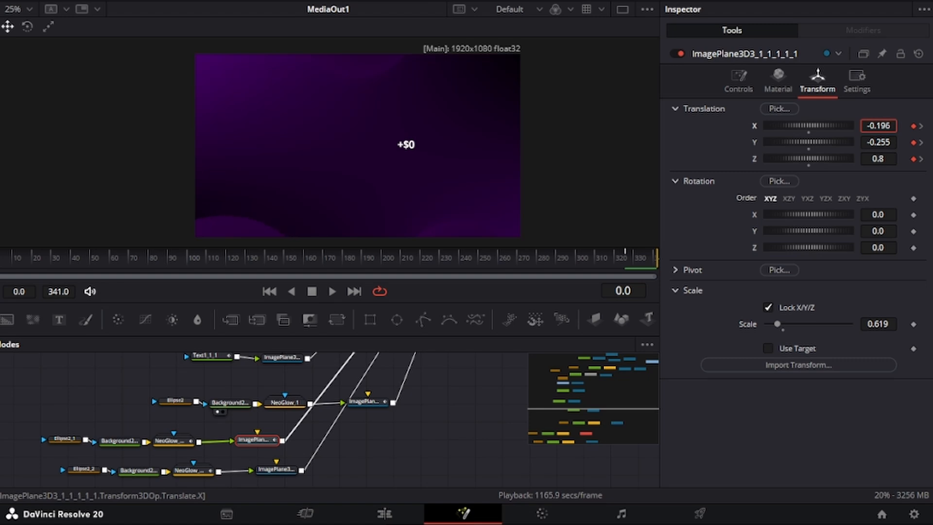
{"action": "left_click_drag", "start_coordinate": [66, 258], "coordinate": [181, 262]}
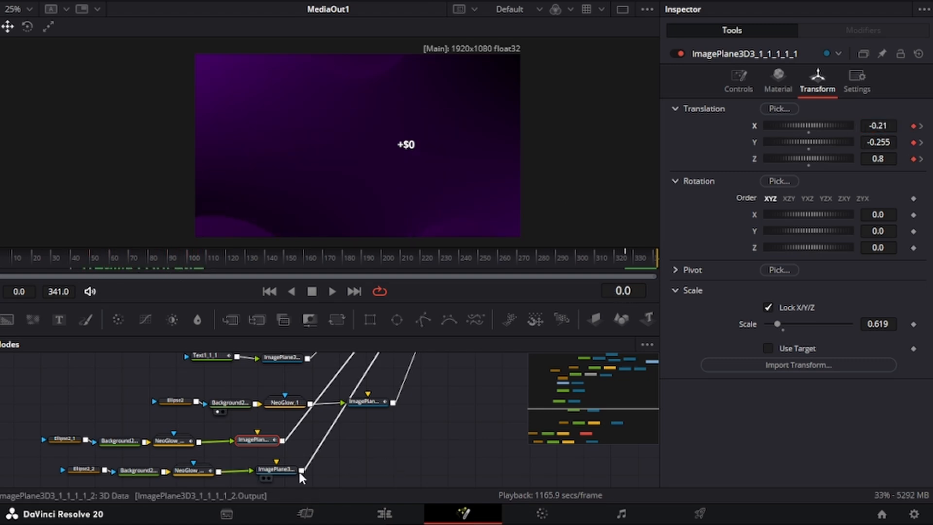
Step: Keyframe the third glow circle at frames 0 and 310, starting at X -0.039, Y 0.368
{"action": "left_click", "coordinate": [278, 470]}
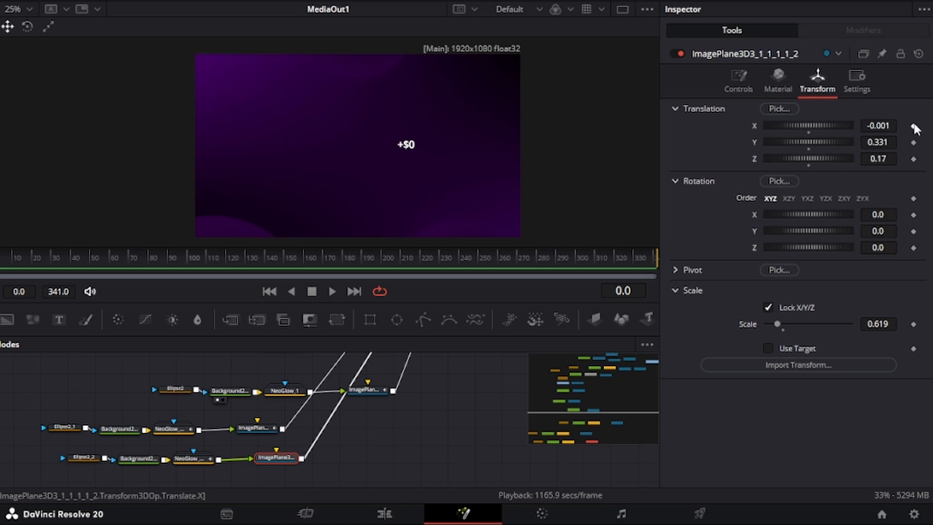
{"action": "left_click", "coordinate": [913, 127]}
{"action": "left_click", "coordinate": [914, 143]}
{"action": "left_click", "coordinate": [913, 159]}
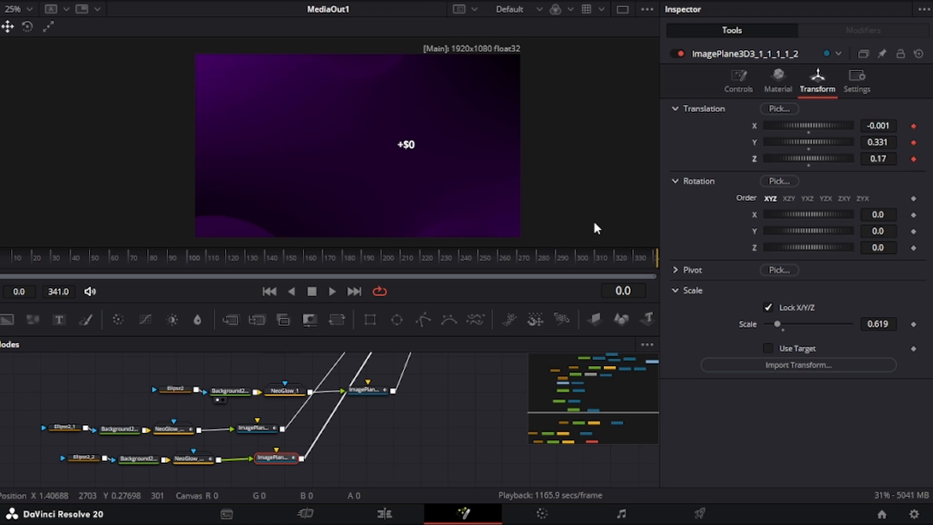
{"action": "left_click", "coordinate": [594, 259]}
{"action": "left_click", "coordinate": [914, 126]}
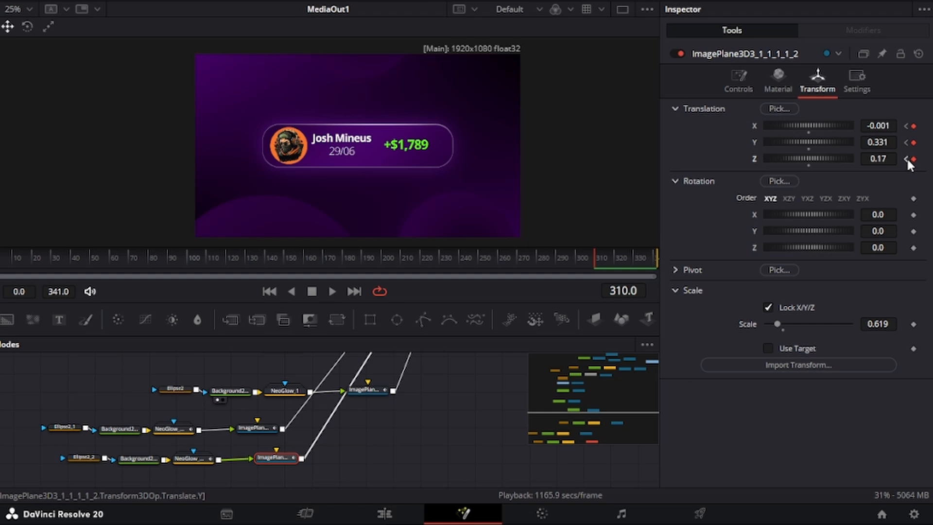
{"action": "left_click", "coordinate": [906, 159]}
{"action": "left_click_drag", "start_coordinate": [884, 145], "coordinate": [899, 145]}
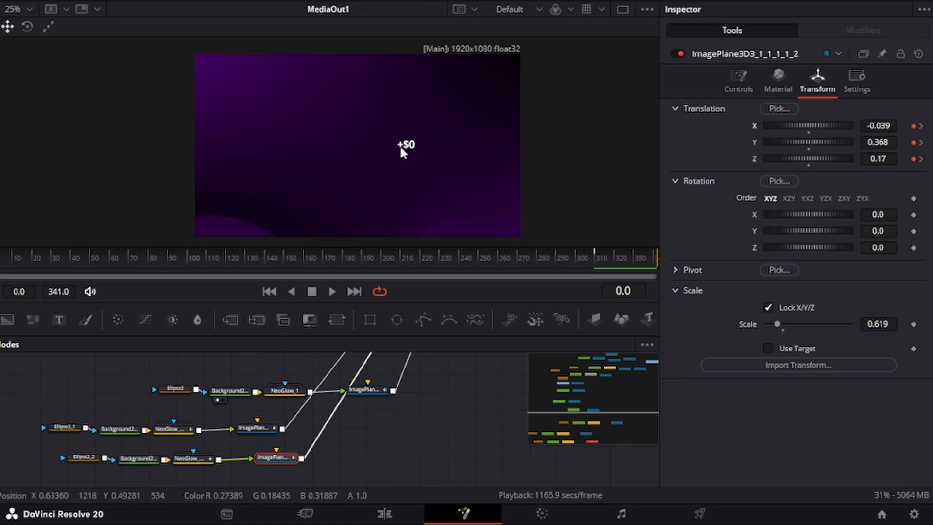
{"action": "scroll", "coordinate": [182, 426], "scroll_direction": "up", "scroll_amount": 3}
Step: Keyframe Text1_1_1's Shading Opacity from 0 at frame 115 up to 1 shortly after
{"action": "scroll", "coordinate": [234, 425], "scroll_direction": "up", "scroll_amount": 1}
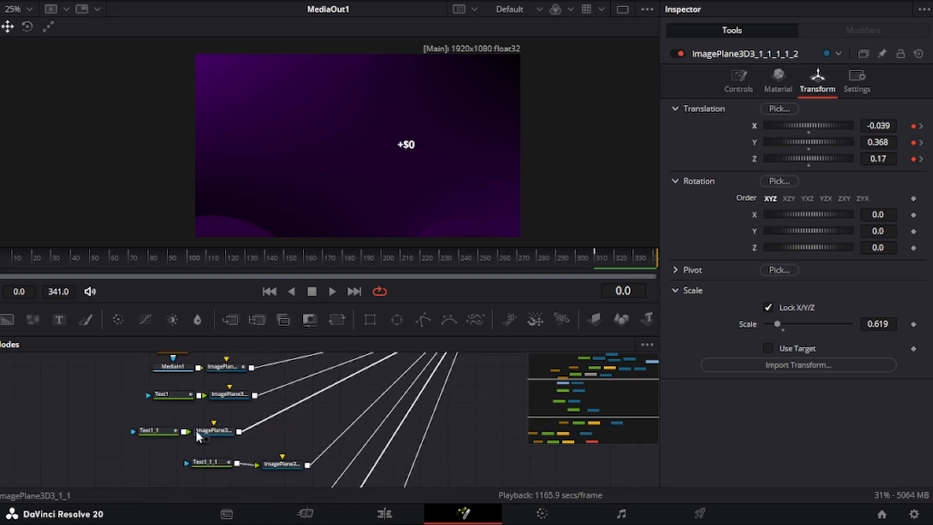
{"action": "left_click", "coordinate": [216, 455]}
{"action": "left_click", "coordinate": [233, 258]}
{"action": "left_click_drag", "start_coordinate": [207, 255], "coordinate": [243, 262]}
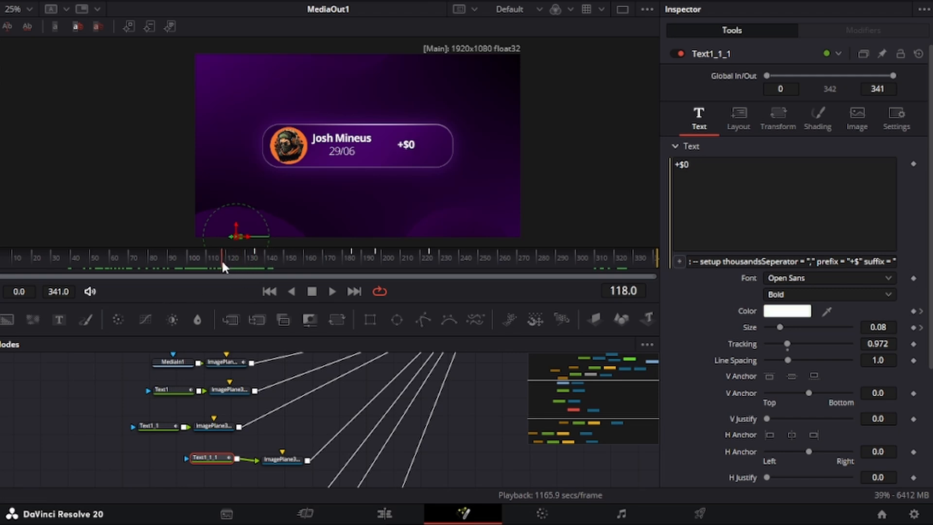
{"action": "left_click", "coordinate": [818, 119]}
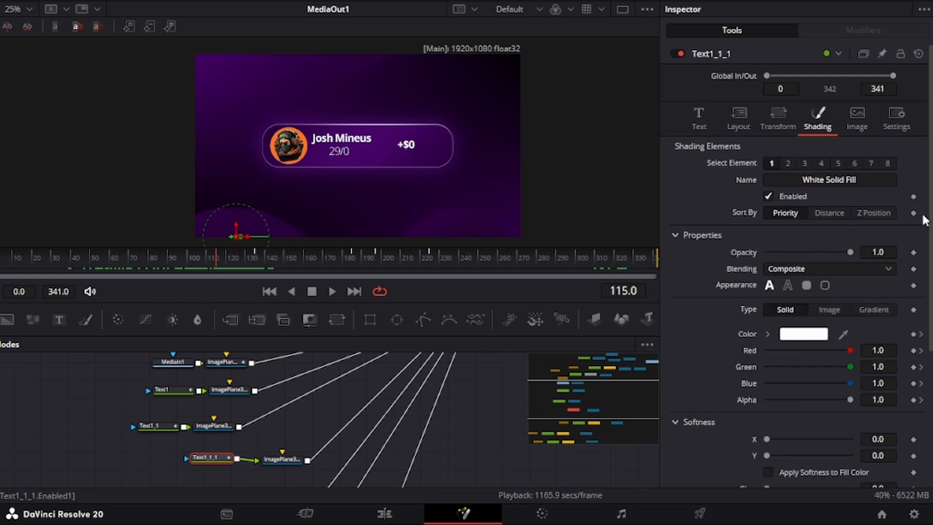
{"action": "left_click", "coordinate": [914, 252]}
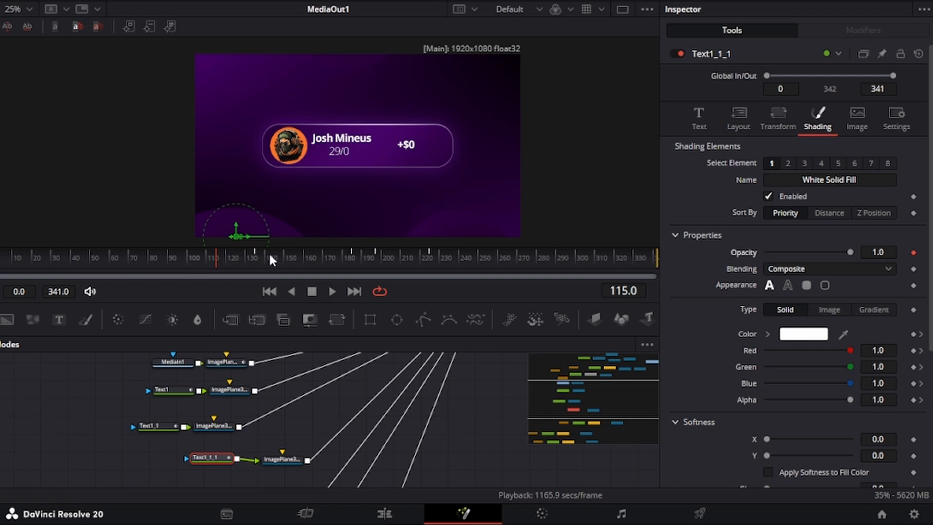
{"action": "left_click", "coordinate": [261, 258]}
{"action": "left_click", "coordinate": [905, 253]}
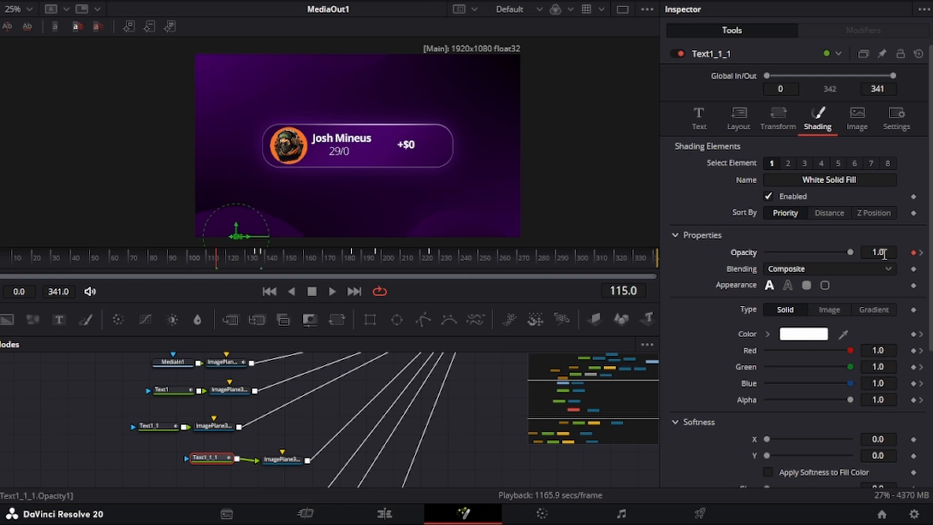
{"action": "left_click_drag", "start_coordinate": [884, 252], "coordinate": [325, 231]}
{"action": "left_click_drag", "start_coordinate": [221, 250], "coordinate": [336, 246]}
{"action": "scroll", "coordinate": [294, 424], "scroll_direction": "down", "scroll_amount": 3}
{"action": "left_click", "coordinate": [295, 423]}
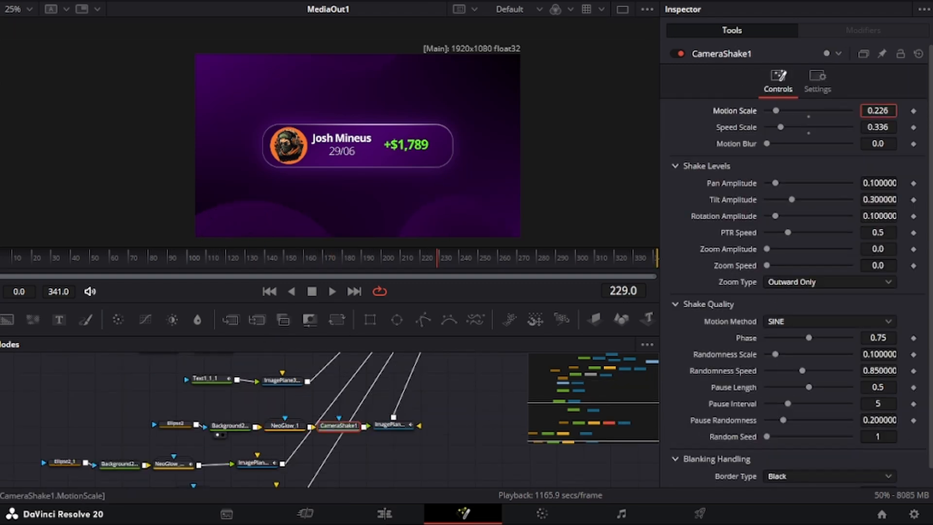
Step: Add a CameraShake after the first glow, make it faster and stronger, and preview the wobble
{"action": "left_click_drag", "start_coordinate": [879, 126], "coordinate": [894, 122]}
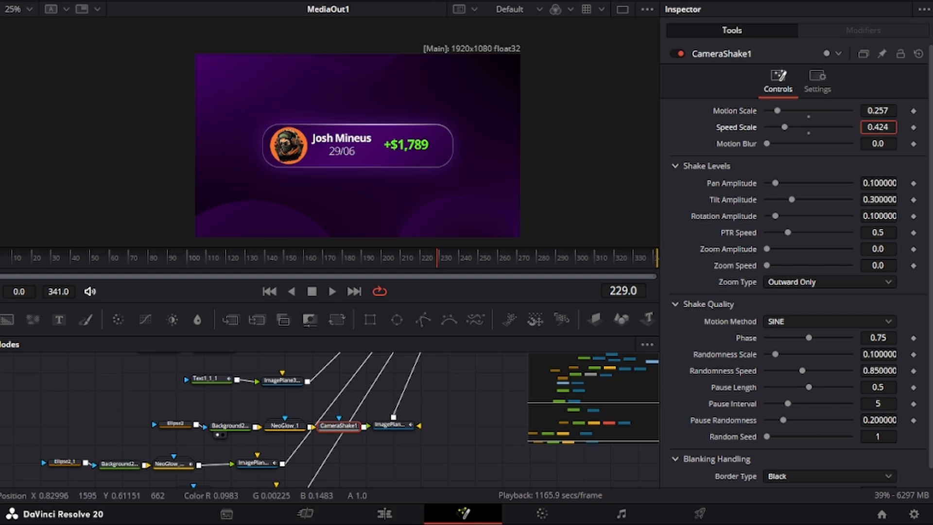
{"action": "left_click_drag", "start_coordinate": [336, 258], "coordinate": [207, 260]}
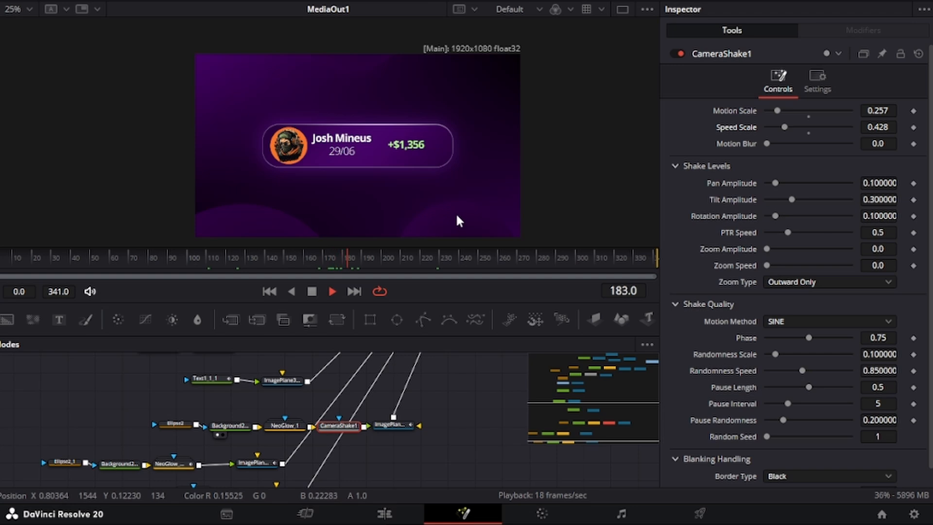
{"action": "key", "text": "space"}
{"action": "left_click_drag", "start_coordinate": [878, 111], "coordinate": [891, 126]}
{"action": "key", "text": "space"}
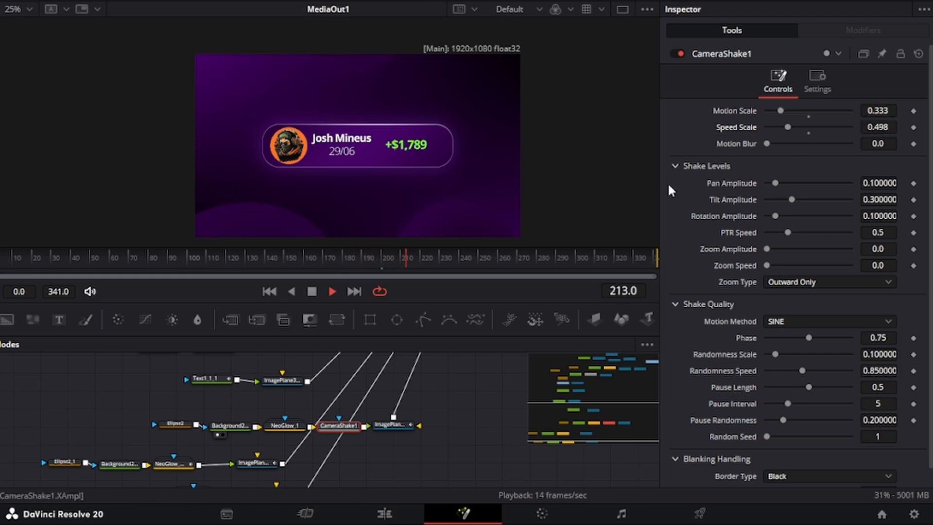
{"action": "key", "text": "space"}
Step: Paste the CameraShake after the second and third glow circles' glows
{"action": "left_click", "coordinate": [163, 463]}
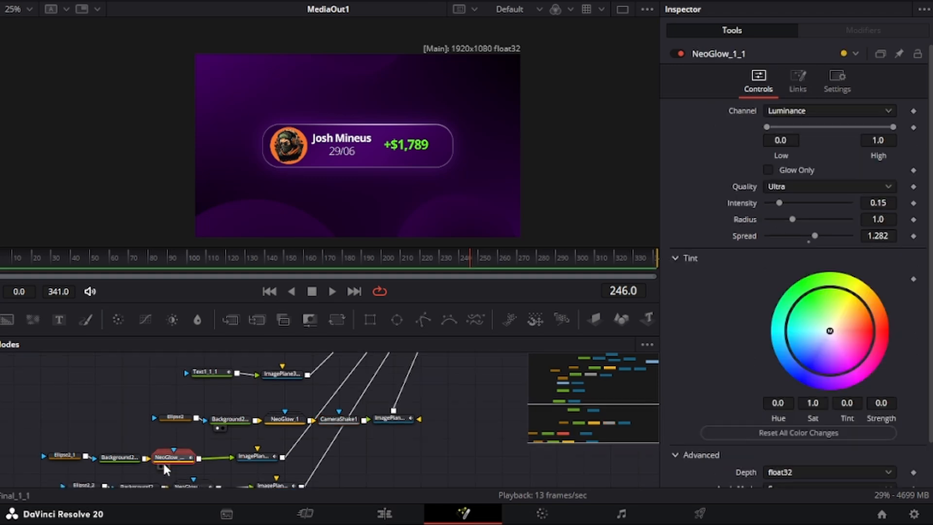
{"action": "key", "text": "ctrl+v"}
{"action": "scroll", "coordinate": [203, 436], "scroll_direction": "down", "scroll_amount": 2}
{"action": "left_click", "coordinate": [202, 447]}
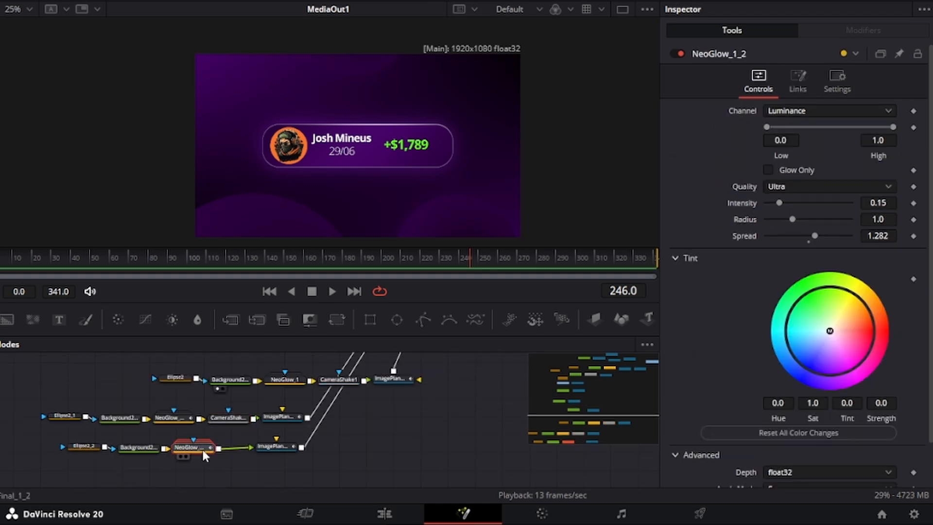
{"action": "key", "text": "ctrl+v"}
Step: Play from around frame 95, then scrub to frame 228 showing +$1,789
{"action": "left_click", "coordinate": [180, 255]}
{"action": "key", "text": "space"}
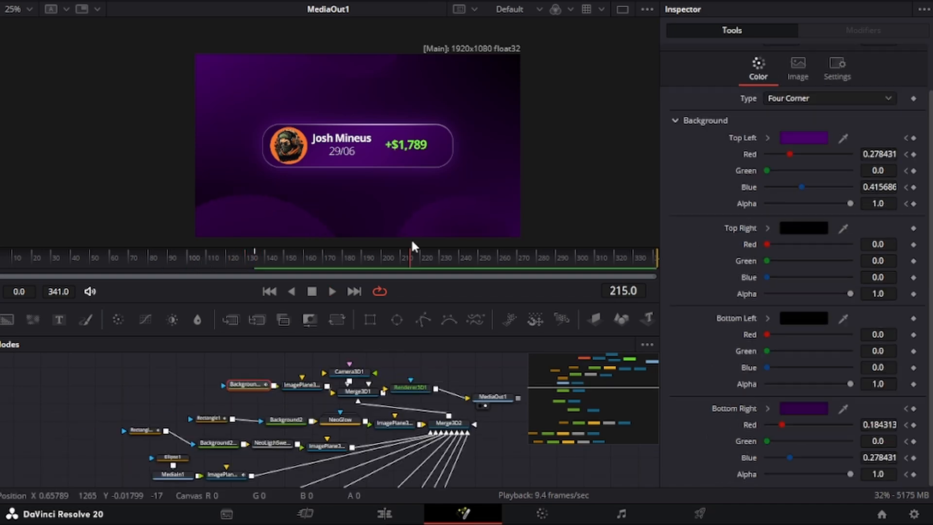
{"action": "left_click_drag", "start_coordinate": [411, 246], "coordinate": [435, 246]}
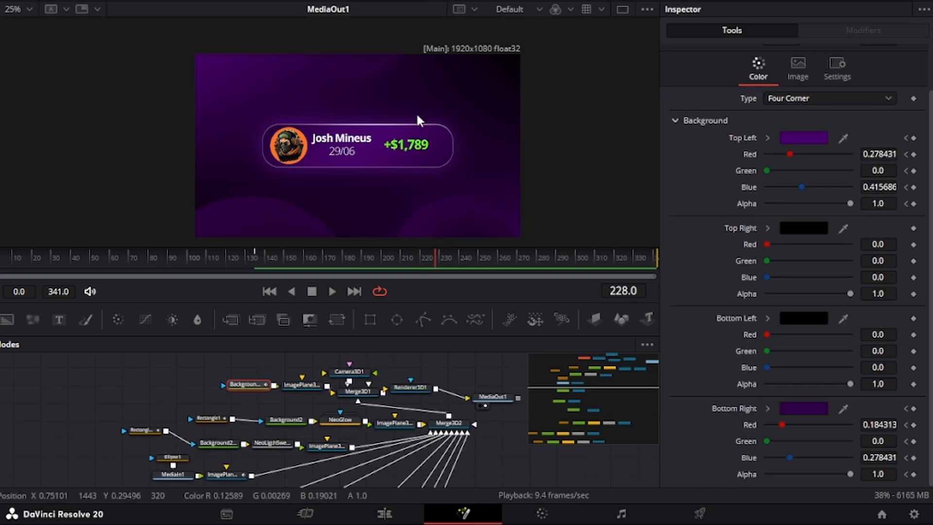
Step: Show Rectangle1 and Rectangle1_1 curves in the Spline editor, fit them, and select the starting keyframes
{"action": "left_click", "coordinate": [803, 4]}
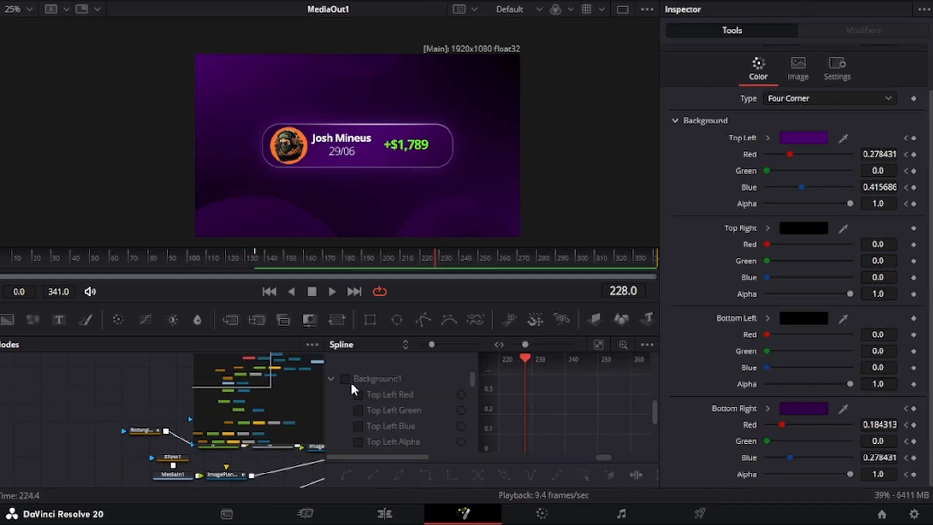
{"action": "scroll", "coordinate": [357, 404], "scroll_direction": "down", "scroll_amount": 10}
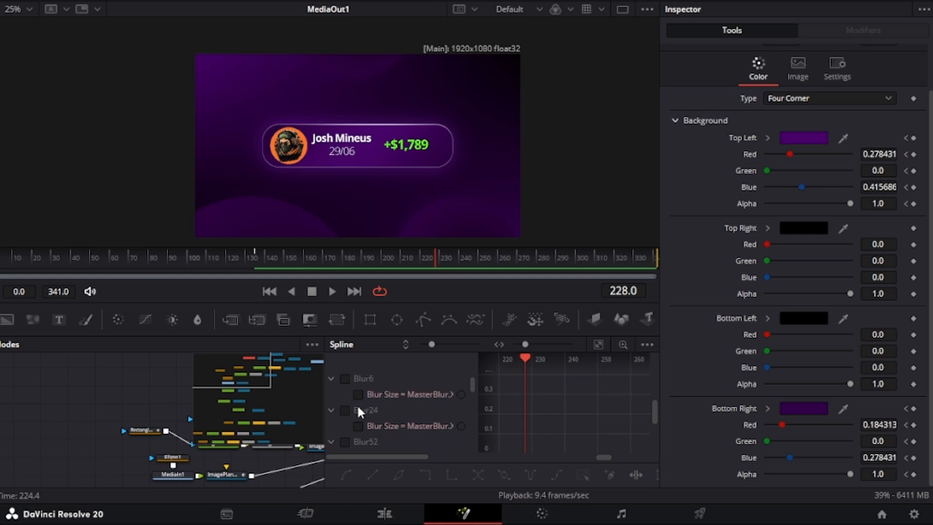
{"action": "scroll", "coordinate": [359, 405], "scroll_direction": "down", "scroll_amount": 1}
{"action": "left_click", "coordinate": [346, 378]}
{"action": "scroll", "coordinate": [369, 396], "scroll_direction": "down", "scroll_amount": 2}
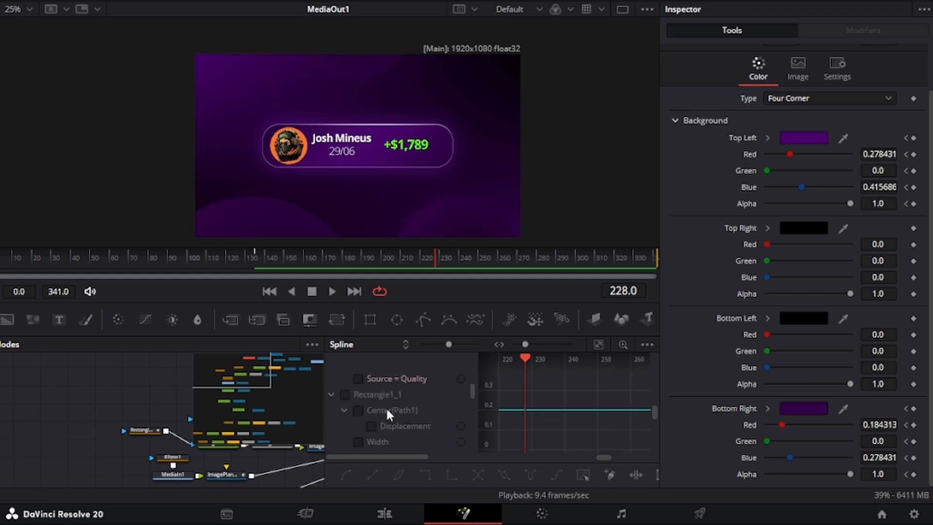
{"action": "left_click", "coordinate": [346, 395]}
{"action": "scroll", "coordinate": [386, 410], "scroll_direction": "down", "scroll_amount": 2}
{"action": "scroll", "coordinate": [386, 410], "scroll_direction": "up", "scroll_amount": 2}
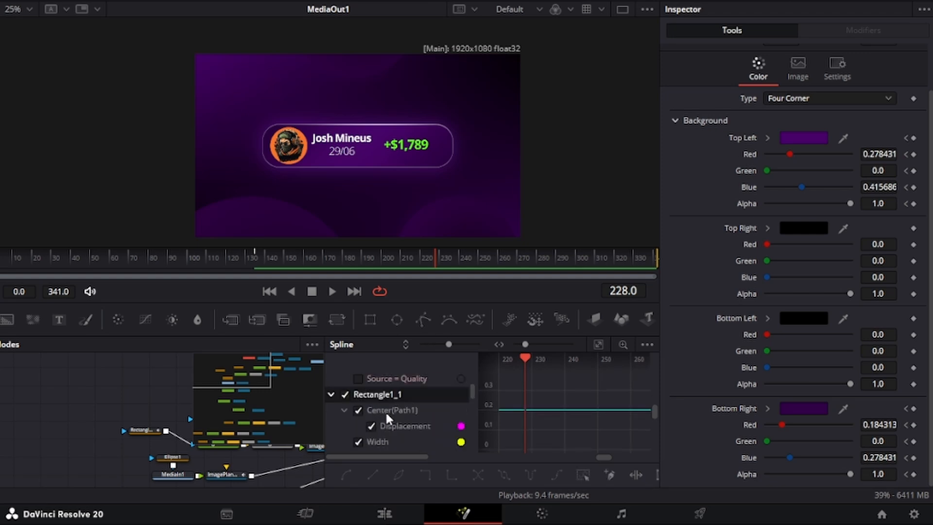
{"action": "left_click", "coordinate": [598, 344]}
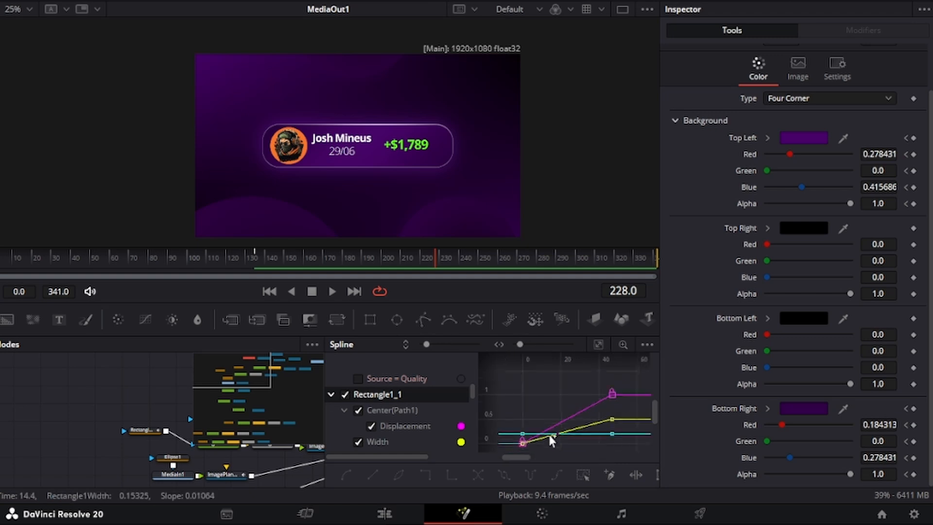
{"action": "left_click_drag", "start_coordinate": [597, 449], "coordinate": [555, 405]}
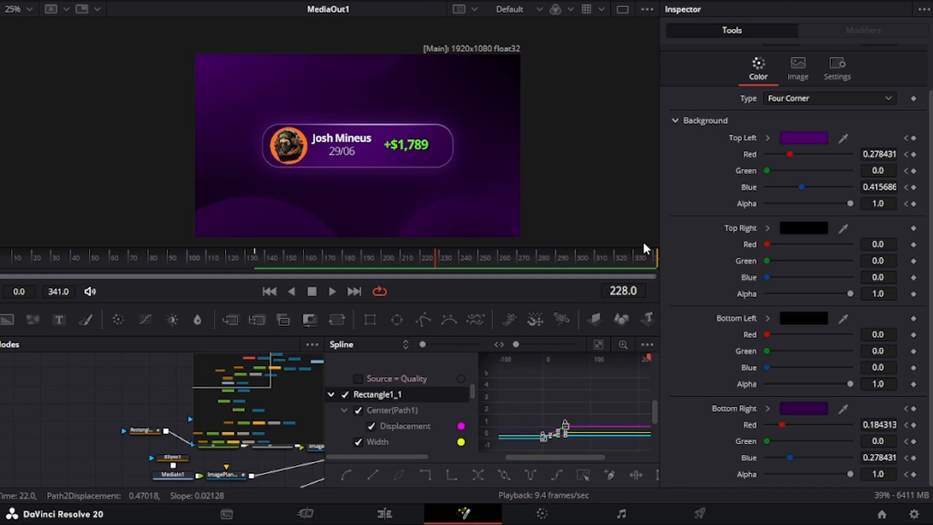
Step: Add the ImagePlane3D3, Text1, Text1_1 and Text1_1_1 curves to the graph
{"action": "scroll", "coordinate": [373, 426], "scroll_direction": "down", "scroll_amount": 3}
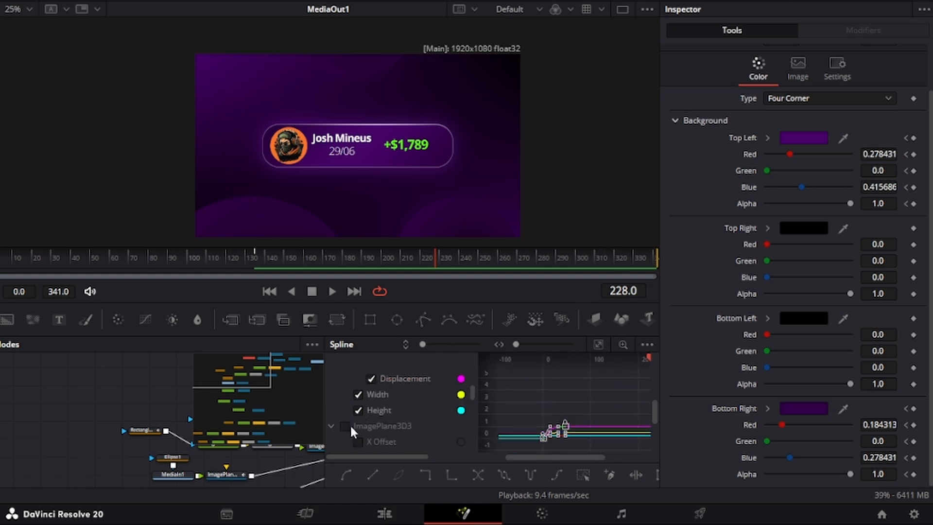
{"action": "left_click", "coordinate": [347, 426]}
{"action": "scroll", "coordinate": [361, 410], "scroll_direction": "down", "scroll_amount": 2}
{"action": "scroll", "coordinate": [360, 407], "scroll_direction": "down", "scroll_amount": 3}
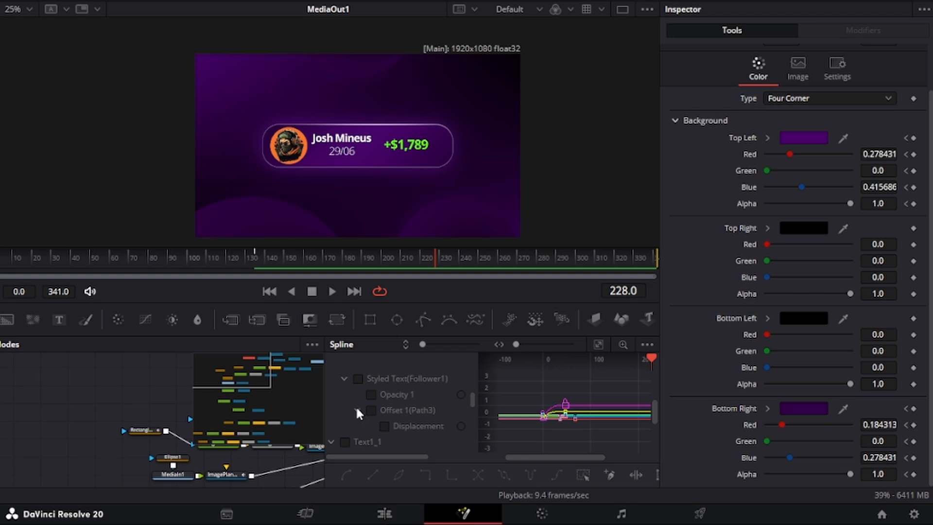
{"action": "scroll", "coordinate": [356, 408], "scroll_direction": "up", "scroll_amount": 1}
{"action": "left_click", "coordinate": [345, 410]}
{"action": "scroll", "coordinate": [363, 408], "scroll_direction": "down", "scroll_amount": 1}
{"action": "left_click", "coordinate": [346, 443]}
{"action": "scroll", "coordinate": [366, 404], "scroll_direction": "down", "scroll_amount": 2}
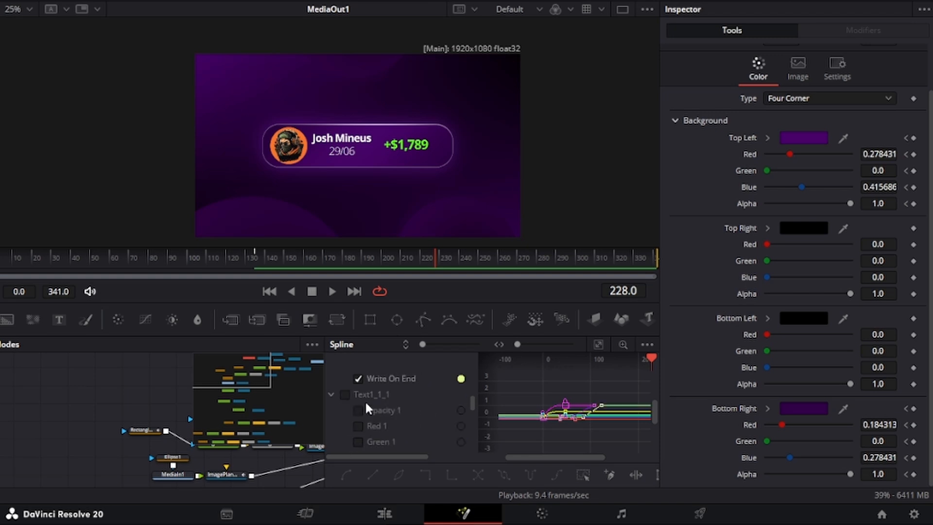
{"action": "left_click", "coordinate": [345, 394]}
Step: Marquee-select keyframes in the zoomed-out graph, then pan to the camera, merge and output nodes
{"action": "scroll", "coordinate": [360, 403], "scroll_direction": "down", "scroll_amount": 5}
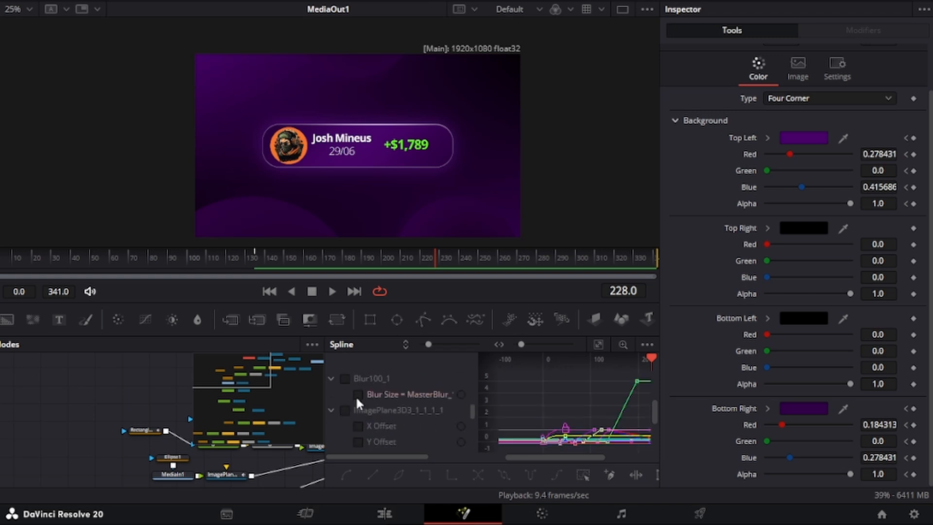
{"action": "scroll", "coordinate": [356, 396], "scroll_direction": "down", "scroll_amount": 3}
{"action": "scroll", "coordinate": [354, 398], "scroll_direction": "down", "scroll_amount": 5}
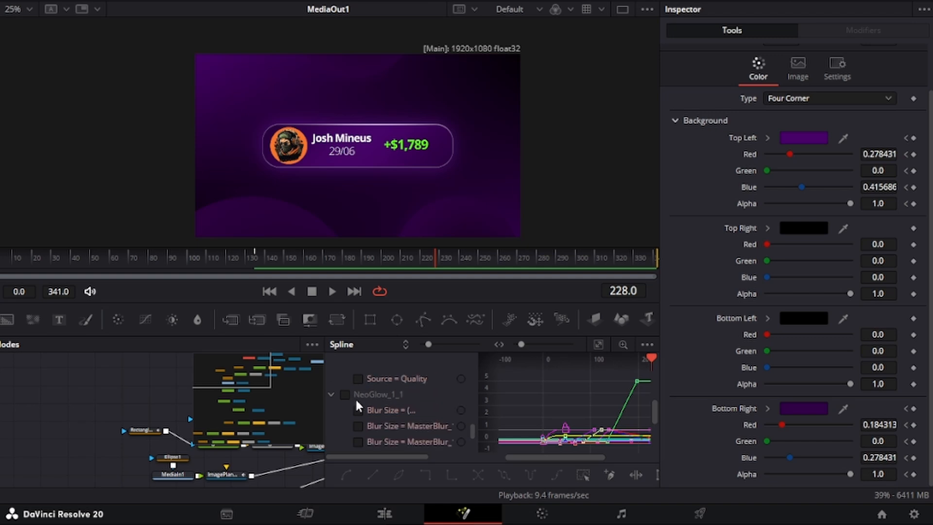
{"action": "scroll", "coordinate": [567, 396], "scroll_direction": "down", "scroll_amount": 8}
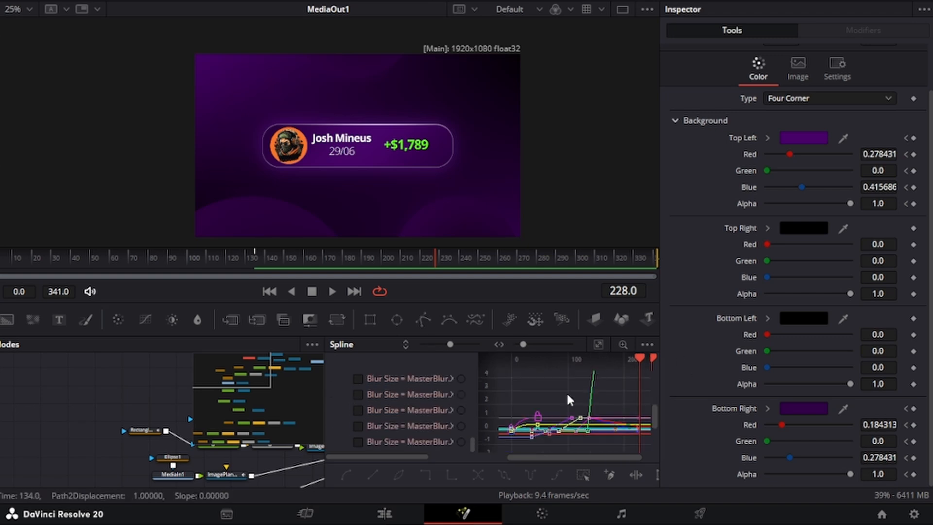
{"action": "left_click_drag", "start_coordinate": [615, 435], "coordinate": [574, 408]}
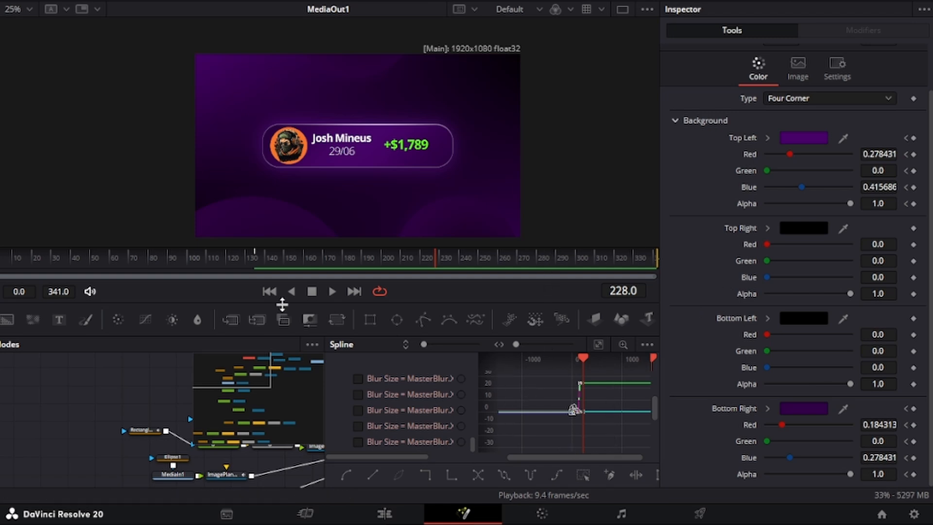
{"action": "left_click_drag", "start_coordinate": [87, 384], "coordinate": [82, 424]}
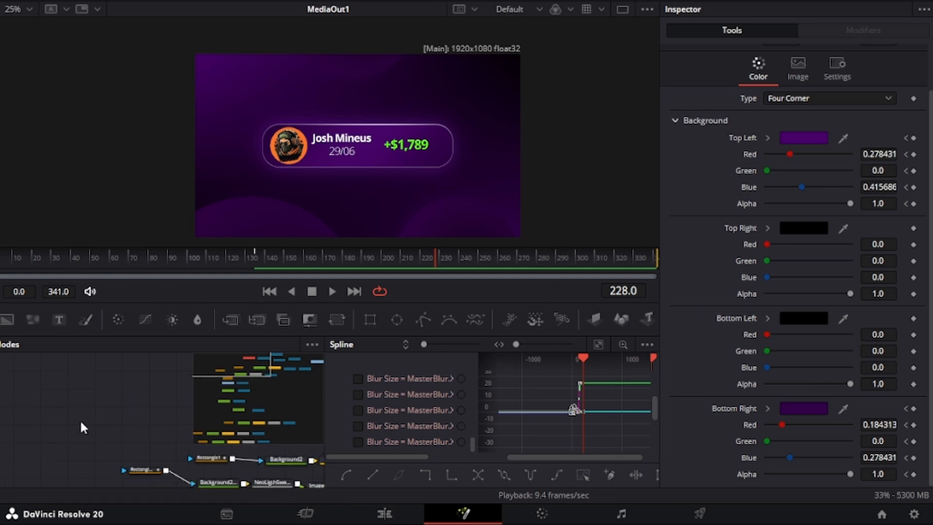
{"action": "left_click_drag", "start_coordinate": [149, 398], "coordinate": [23, 446]}
Step: Select Camera3D1, show Merge3D1 in a second left viewer, and nudge the camera closer
{"action": "left_click_drag", "start_coordinate": [267, 459], "coordinate": [150, 438]}
{"action": "left_click", "coordinate": [117, 443]}
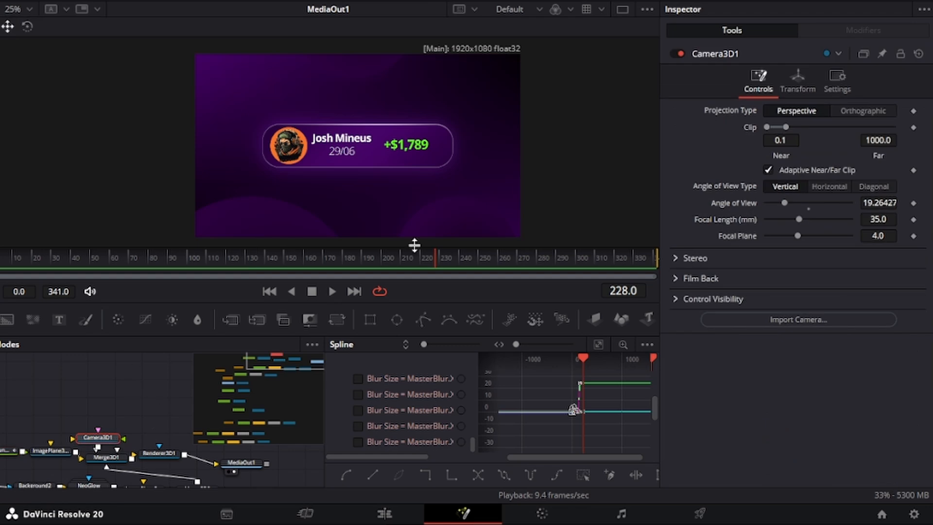
{"action": "left_click_drag", "start_coordinate": [1, 109], "coordinate": [271, 111]}
{"action": "left_click", "coordinate": [103, 459]}
{"action": "key", "text": "1"}
{"action": "left_click", "coordinate": [109, 437]}
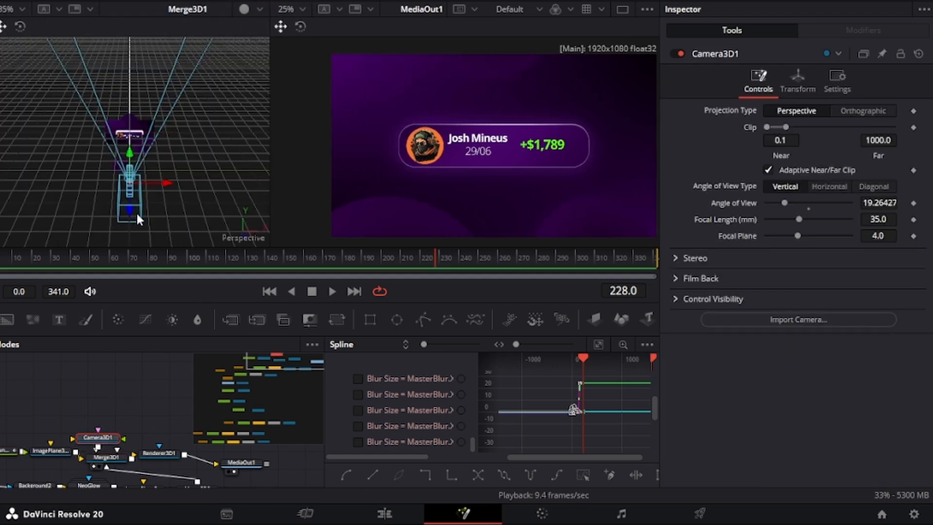
{"action": "left_click_drag", "start_coordinate": [132, 213], "coordinate": [132, 200]}
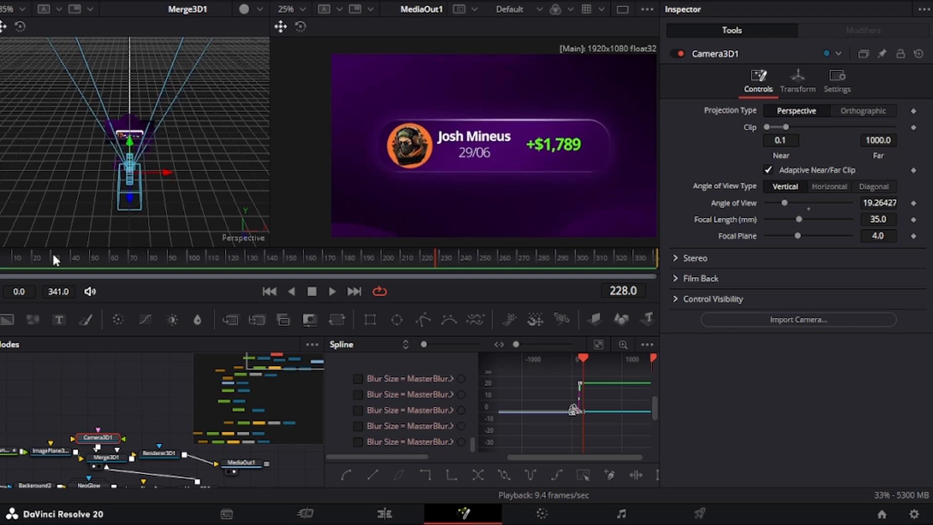
Step: Keyframe the camera's Translation at frame 0
{"action": "left_click", "coordinate": [1, 258]}
{"action": "left_click", "coordinate": [799, 81]}
{"action": "left_click", "coordinate": [913, 127]}
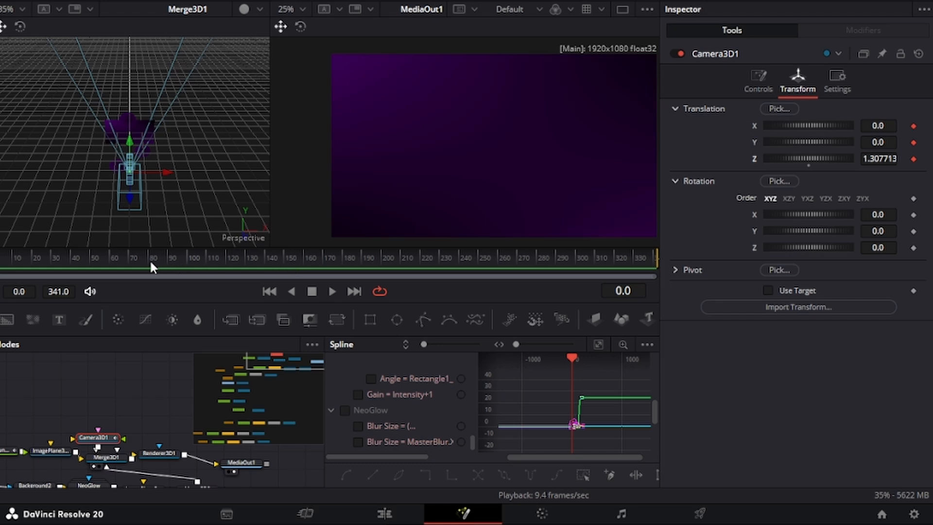
Step: At frame 44, keyframe the camera with Z pulled back to 1.627713, then preview the move
{"action": "left_click_drag", "start_coordinate": [68, 263], "coordinate": [78, 257]}
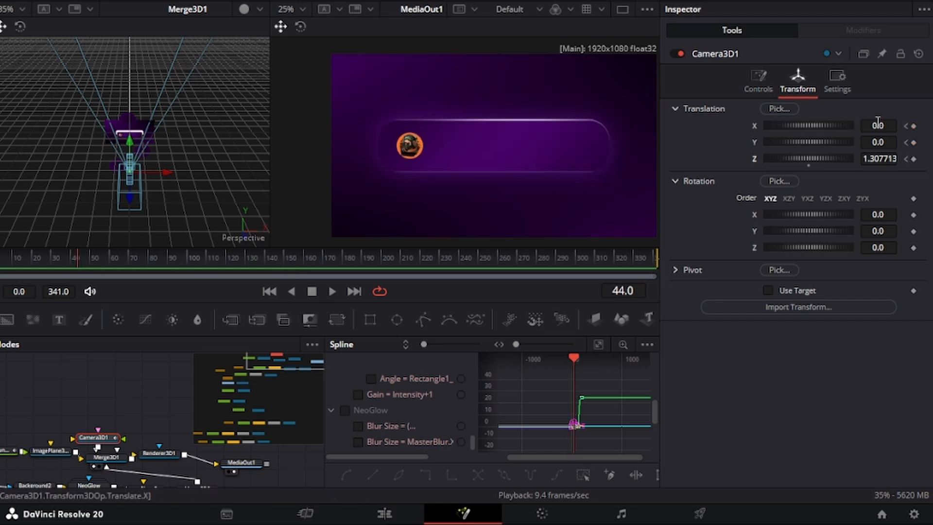
{"action": "left_click", "coordinate": [913, 127]}
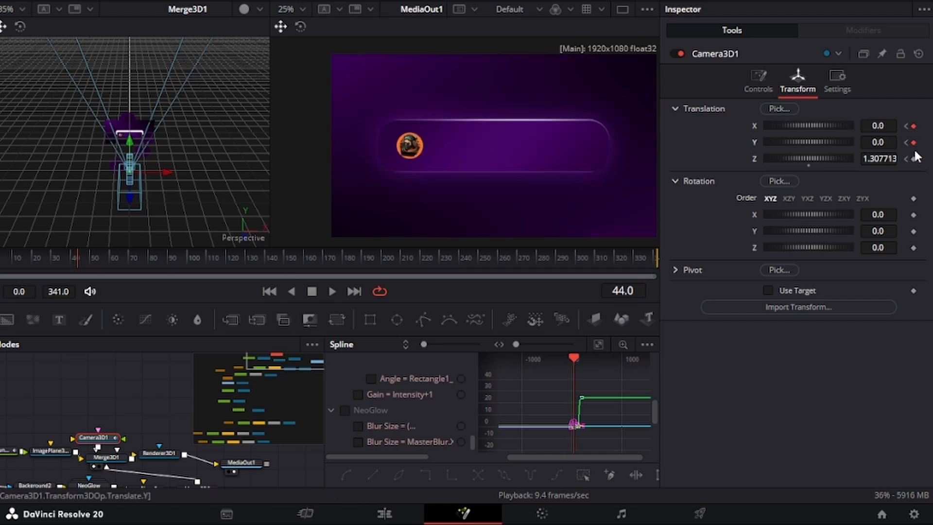
{"action": "left_click", "coordinate": [886, 159]}
{"action": "left_click", "coordinate": [926, 174]}
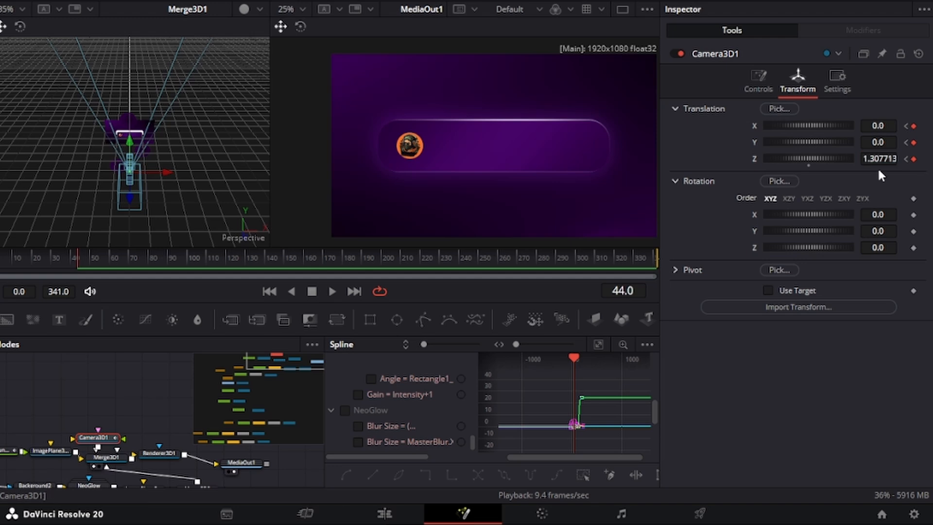
{"action": "mouse_move", "coordinate": [879, 160]}
{"action": "left_mouse_down"}
{"action": "mouse_move", "coordinate": [869, 160]}
{"action": "mouse_move", "coordinate": [894, 160]}
{"action": "left_mouse_up"}
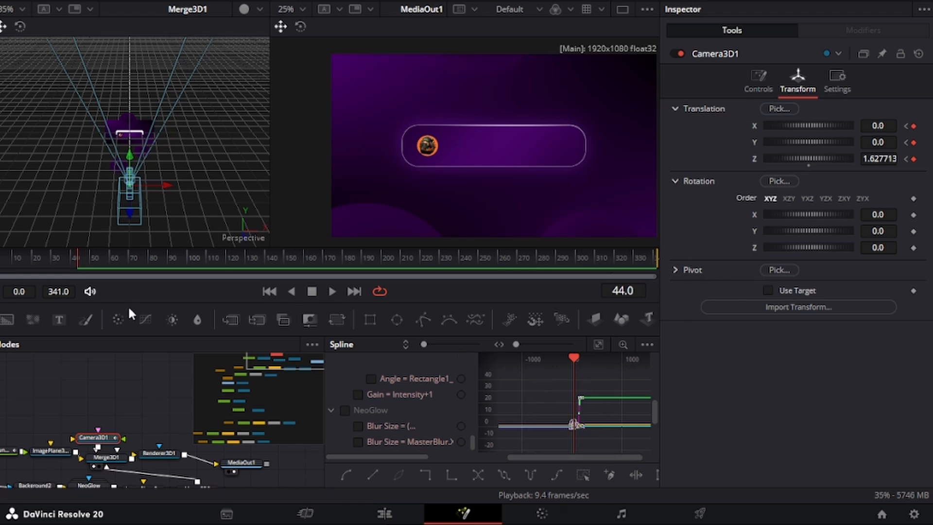
{"action": "left_click_drag", "start_coordinate": [38, 254], "coordinate": [387, 271]}
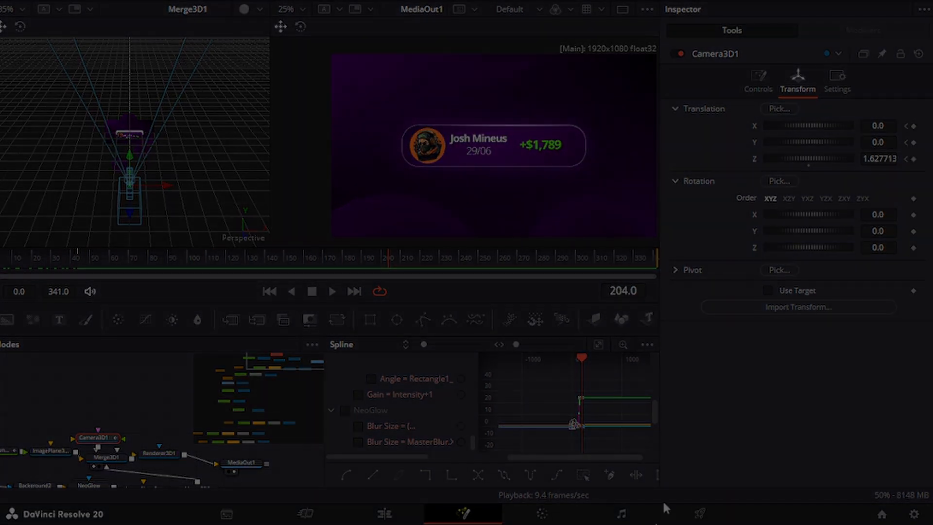